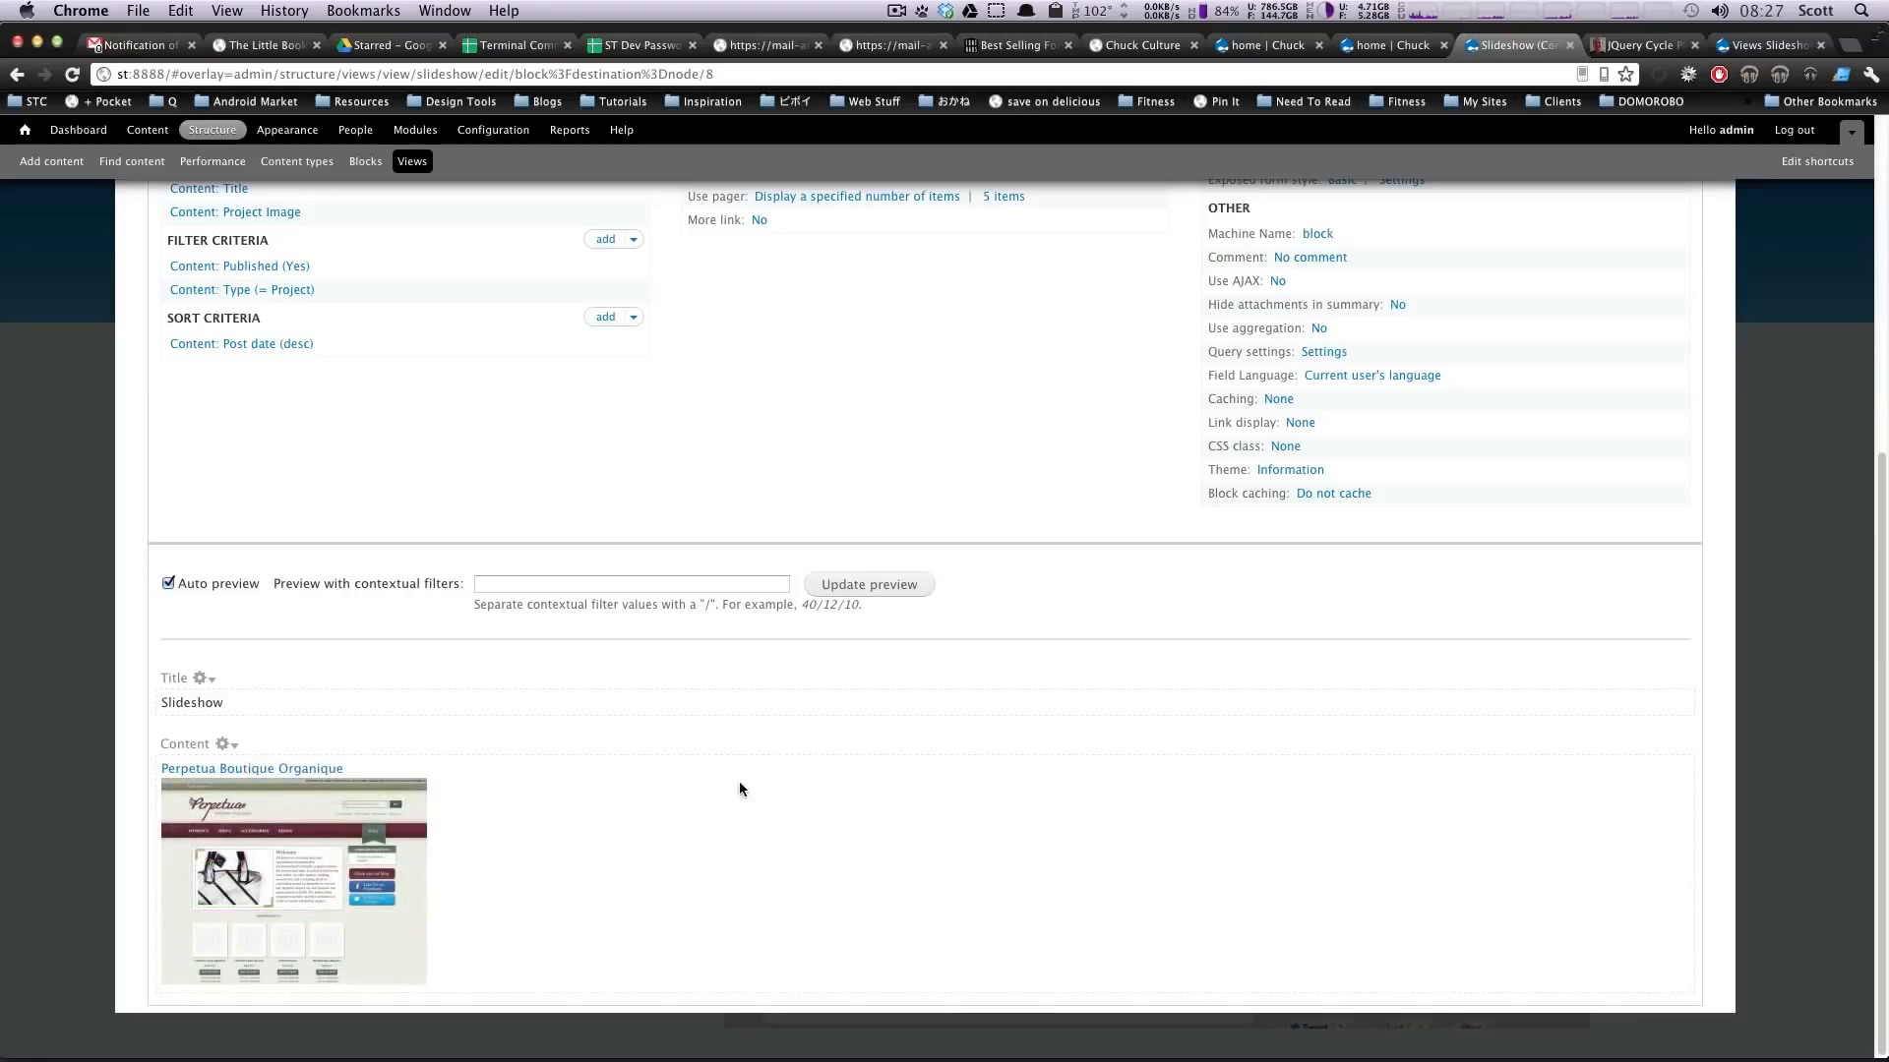
Remove the Content: Title field from the slideshow view's fields for all displays and check the preview.
{"action": "scroll", "coordinate": [740, 787], "scroll_direction": "up", "scroll_amount": 5}
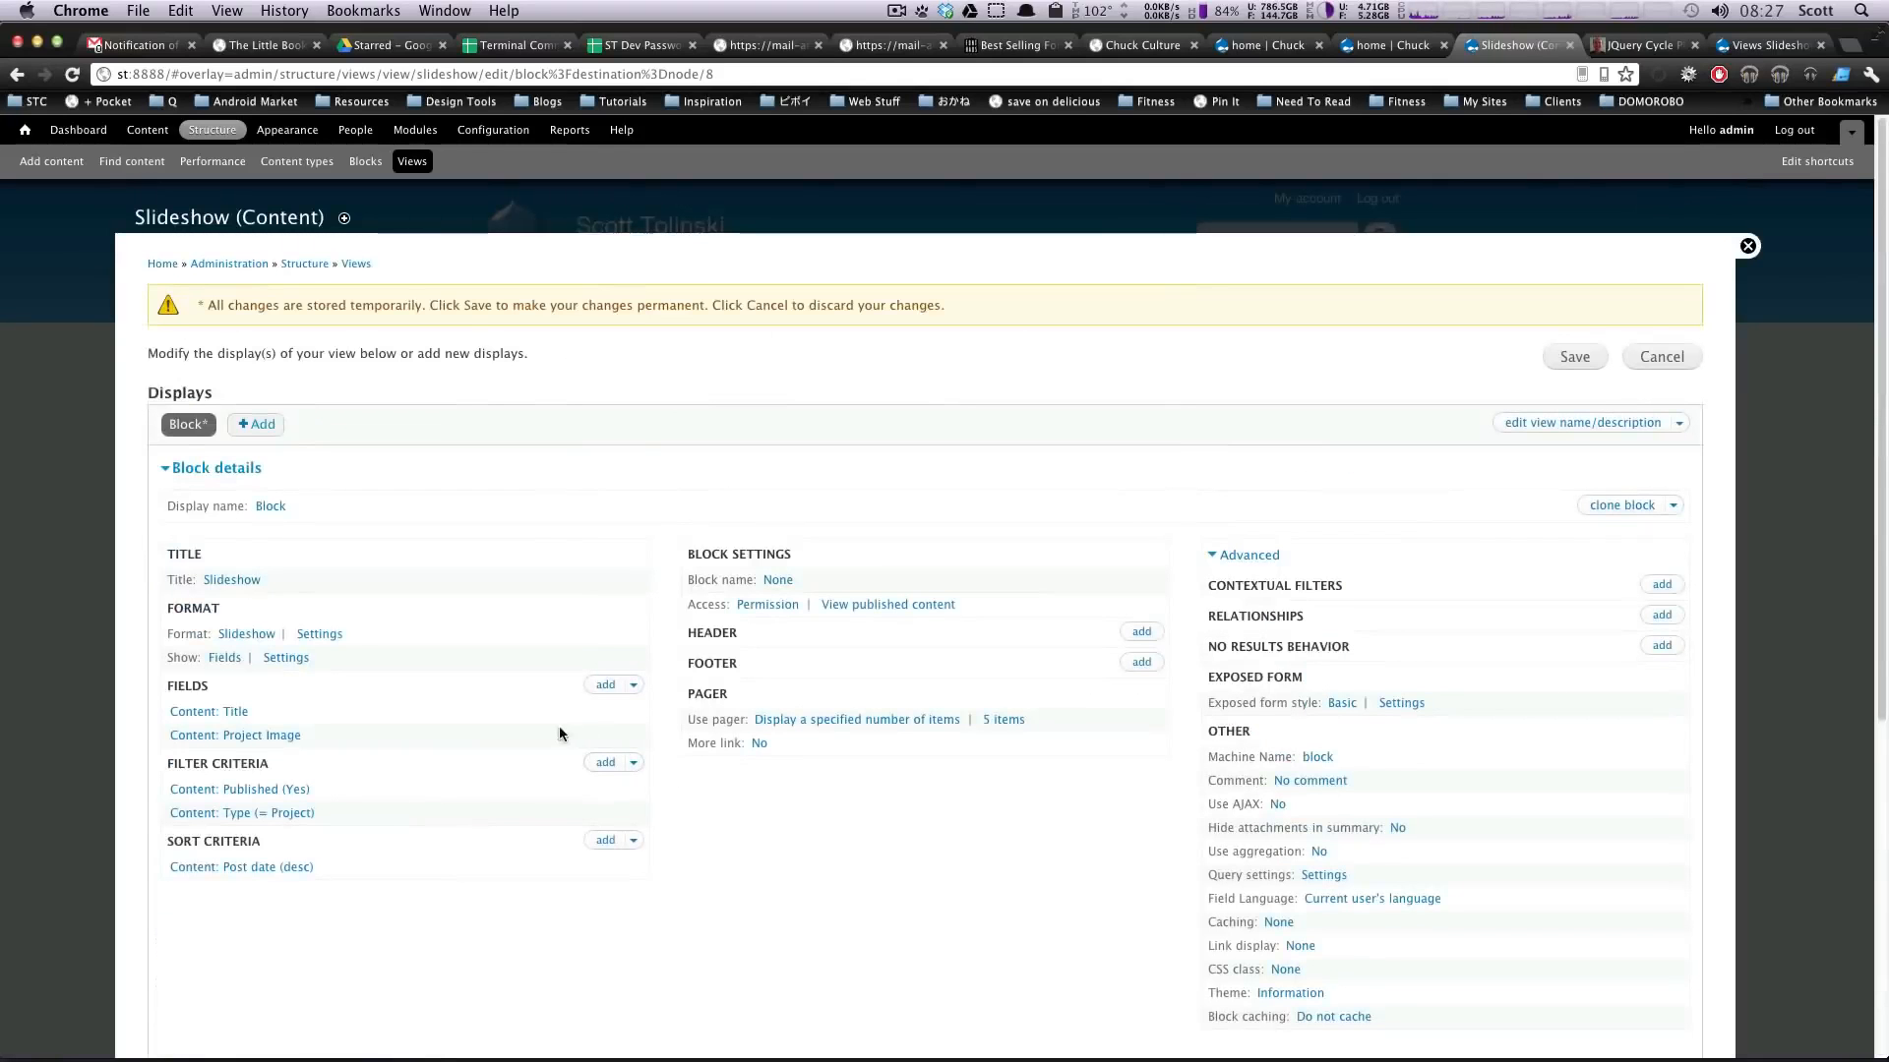
{"action": "left_click", "coordinate": [634, 687]}
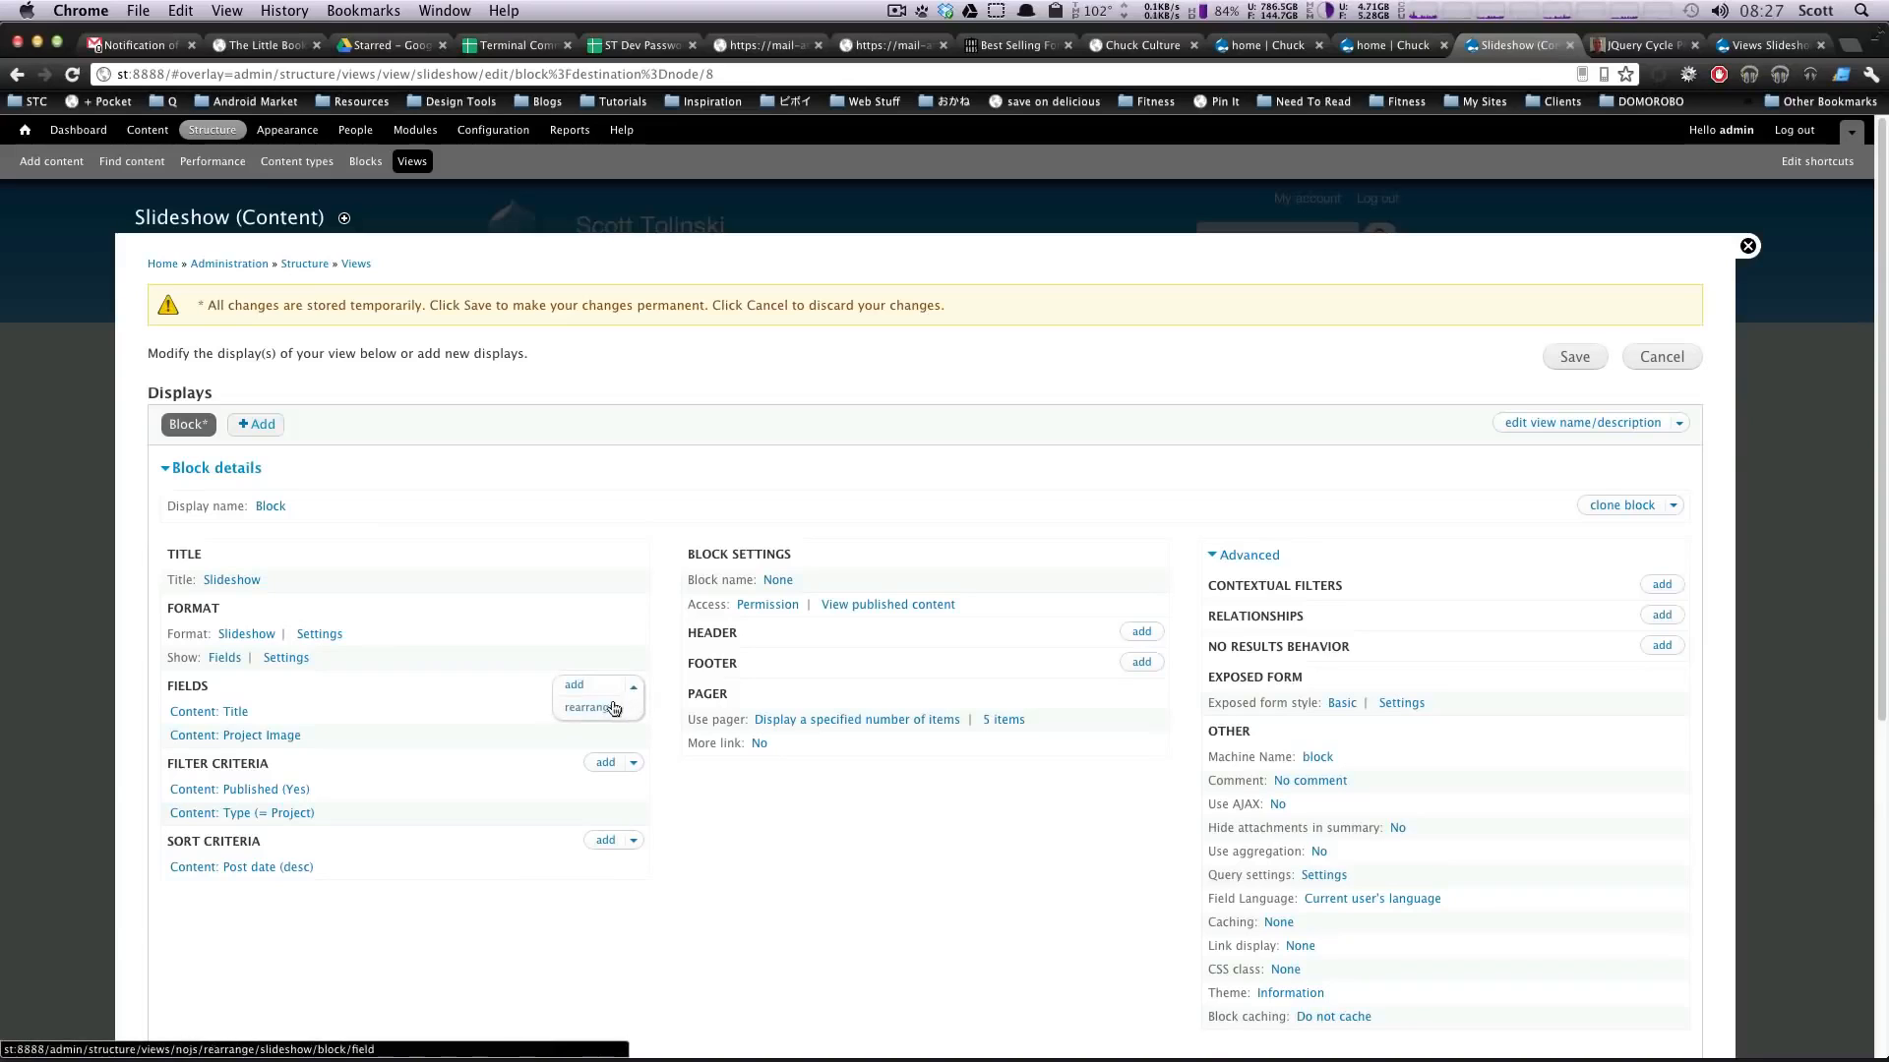
{"action": "left_click", "coordinate": [609, 709]}
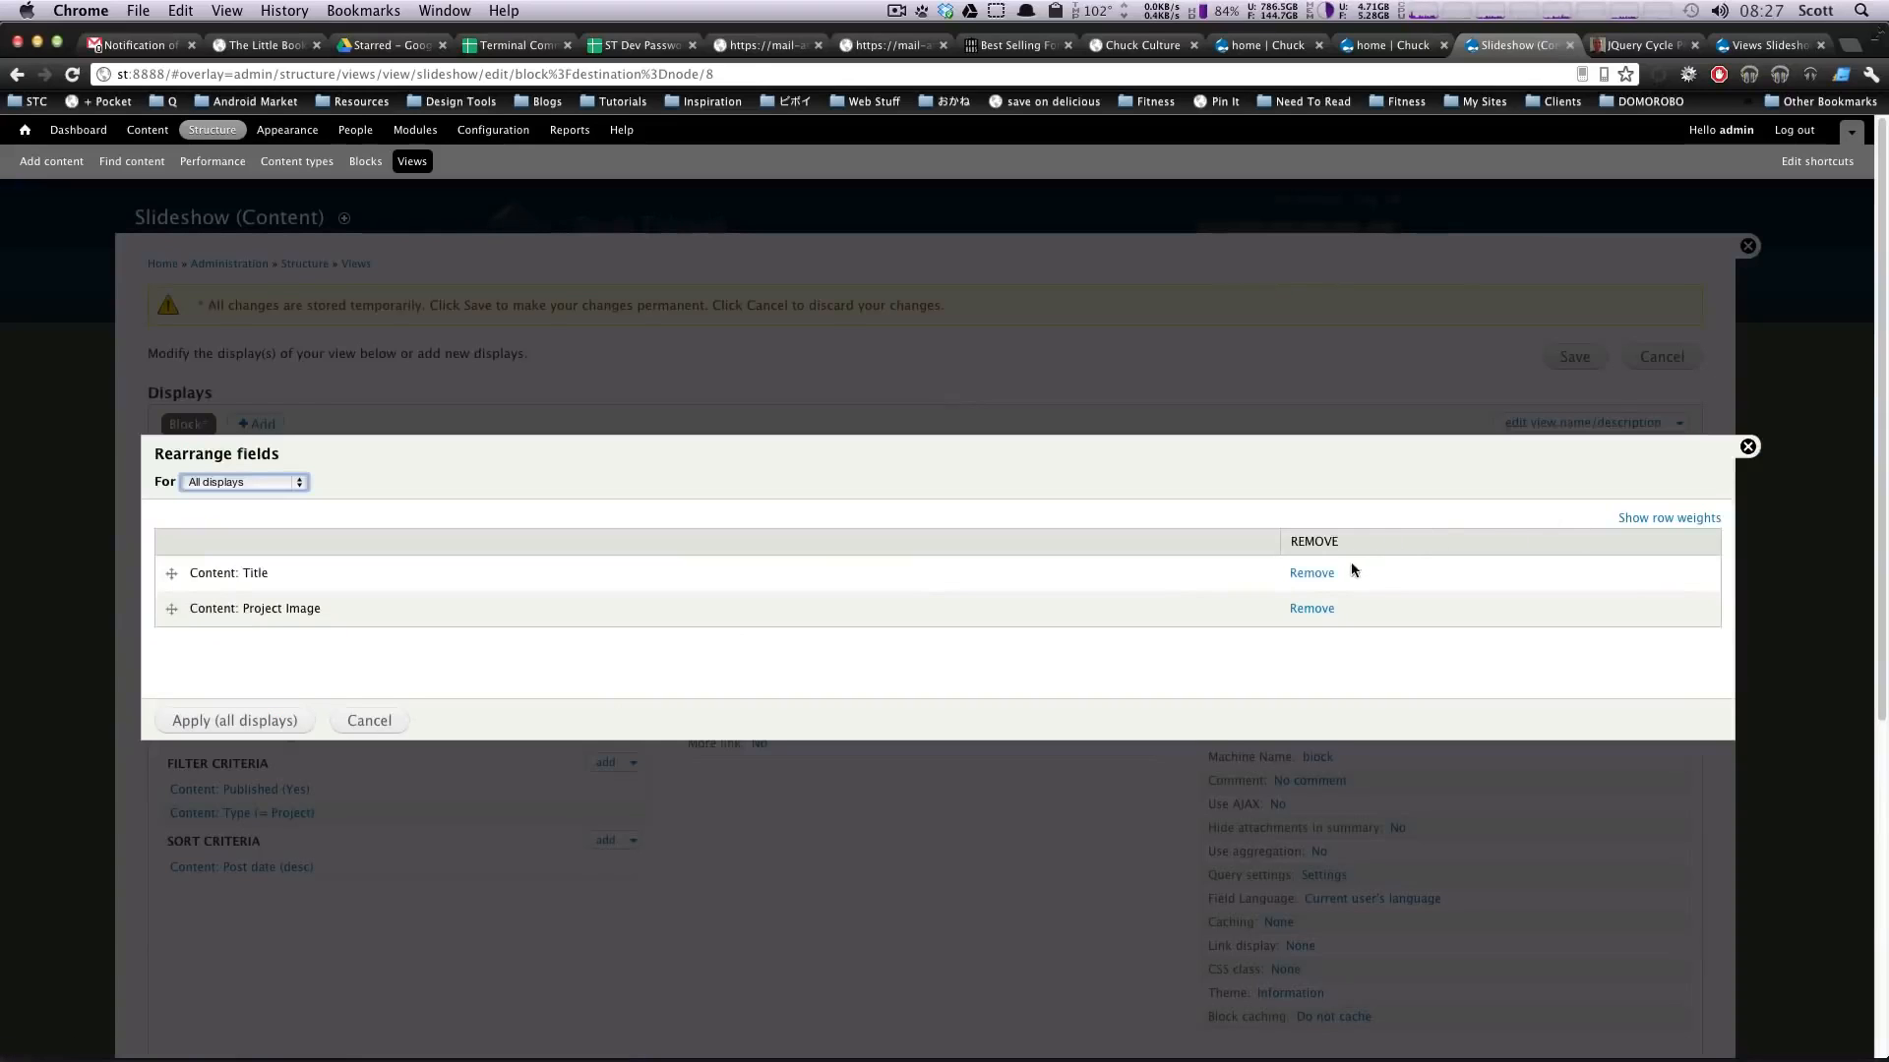
{"action": "left_click", "coordinate": [1314, 573]}
{"action": "left_click", "coordinate": [169, 724]}
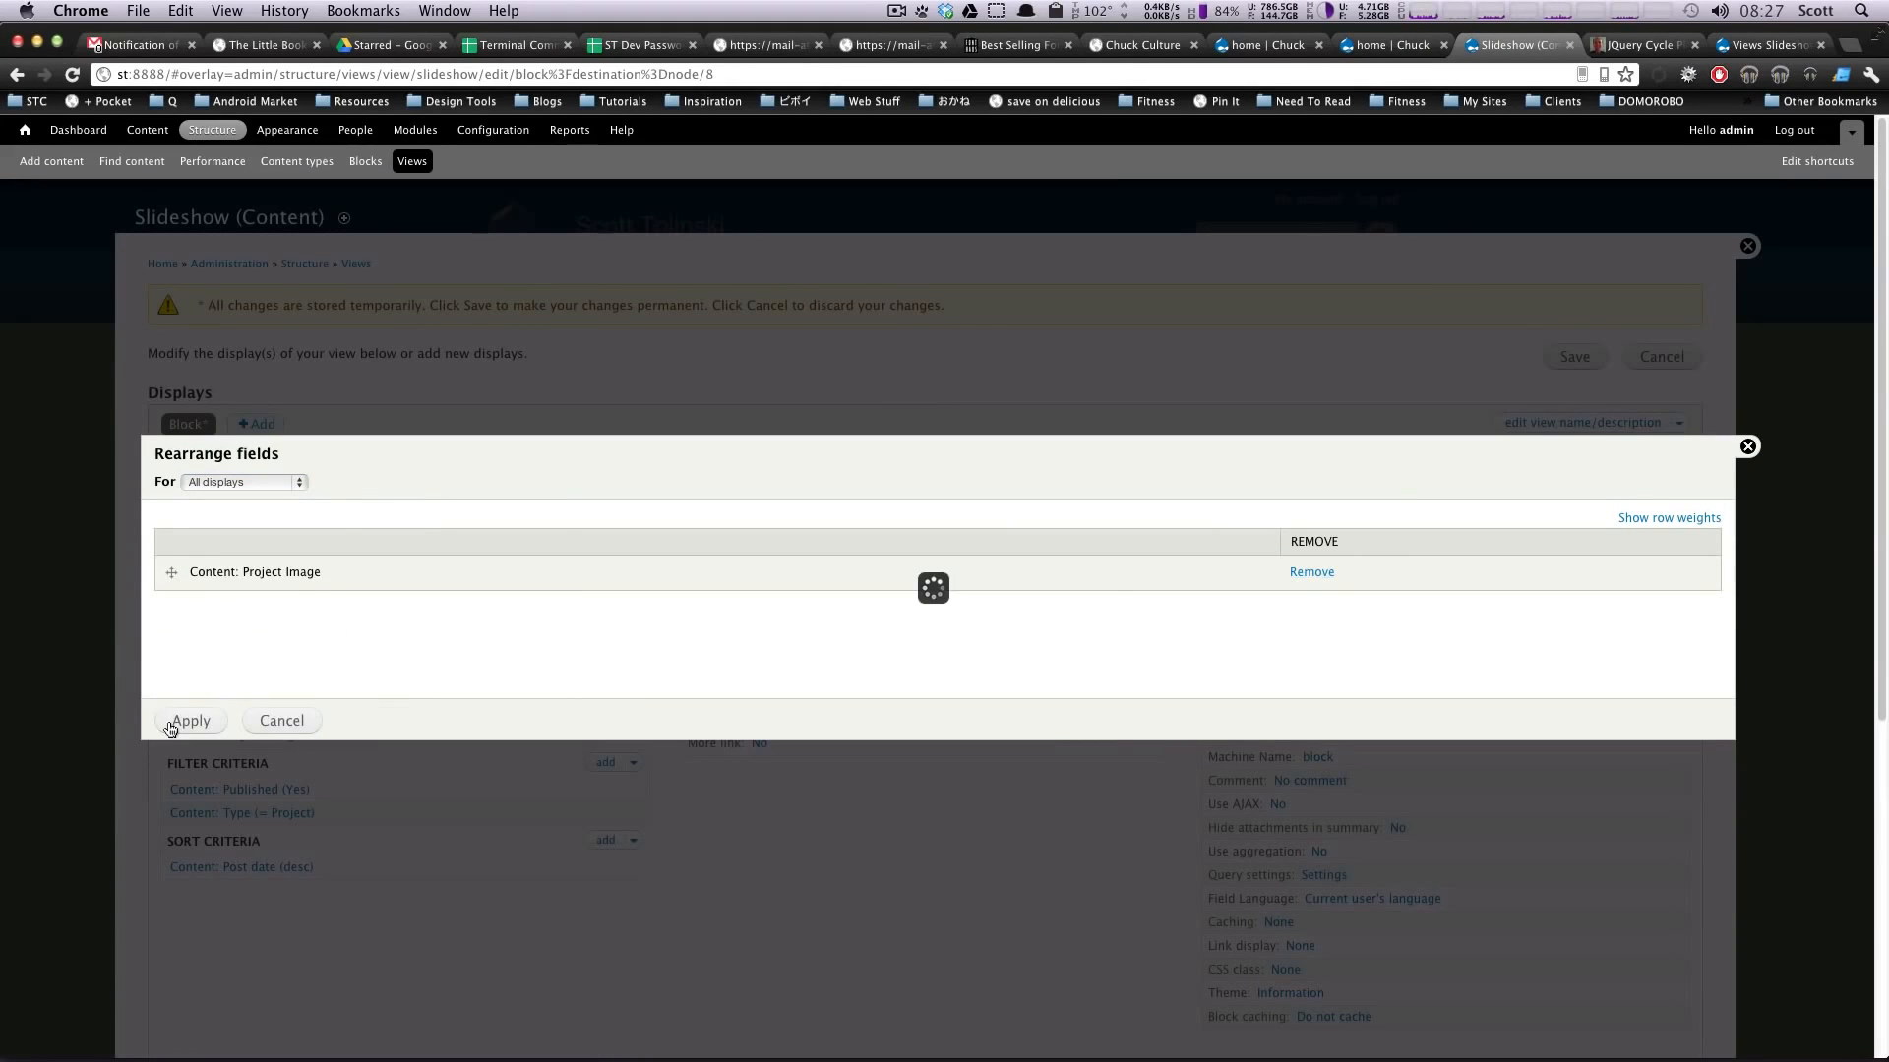
{"action": "scroll", "coordinate": [413, 747], "scroll_direction": "down", "scroll_amount": 5}
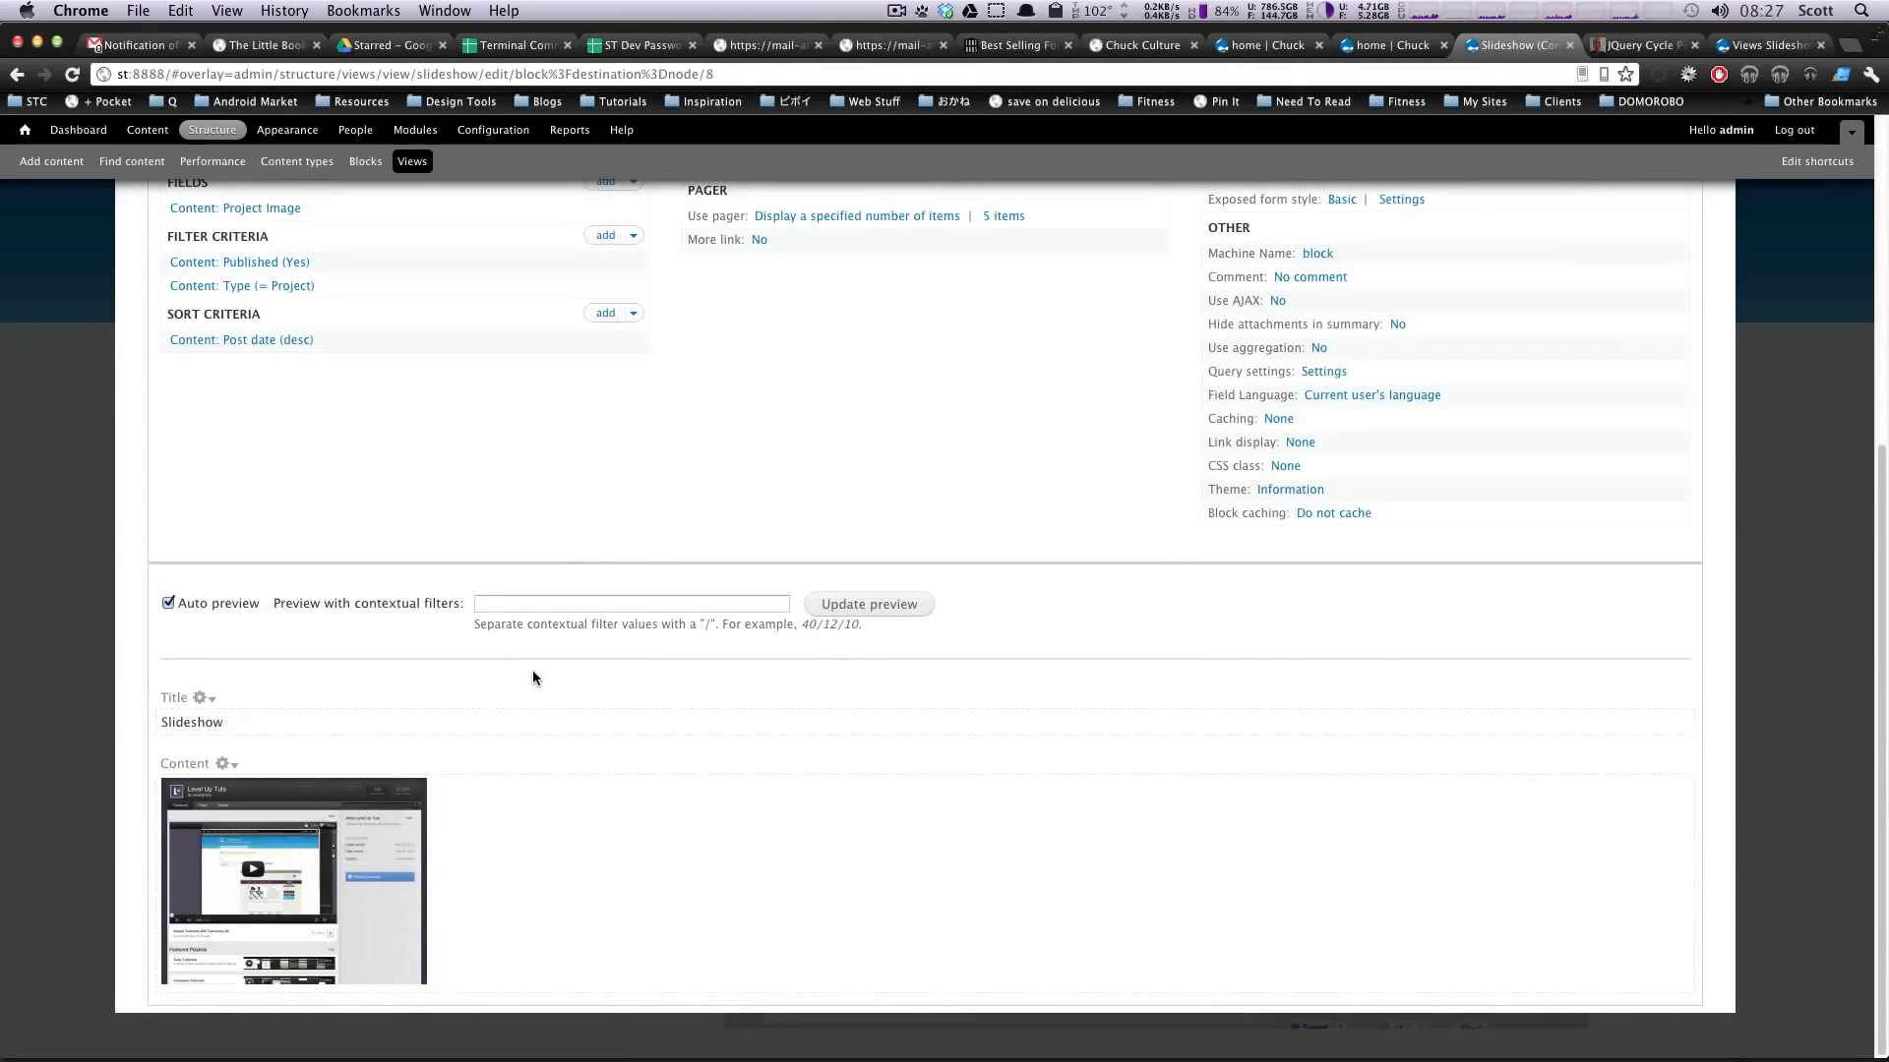
Open the style options of the block's Slideshow format and look at the wrapper class.
{"action": "scroll", "coordinate": [535, 678], "scroll_direction": "up", "scroll_amount": 1}
{"action": "scroll", "coordinate": [533, 678], "scroll_direction": "up", "scroll_amount": 5}
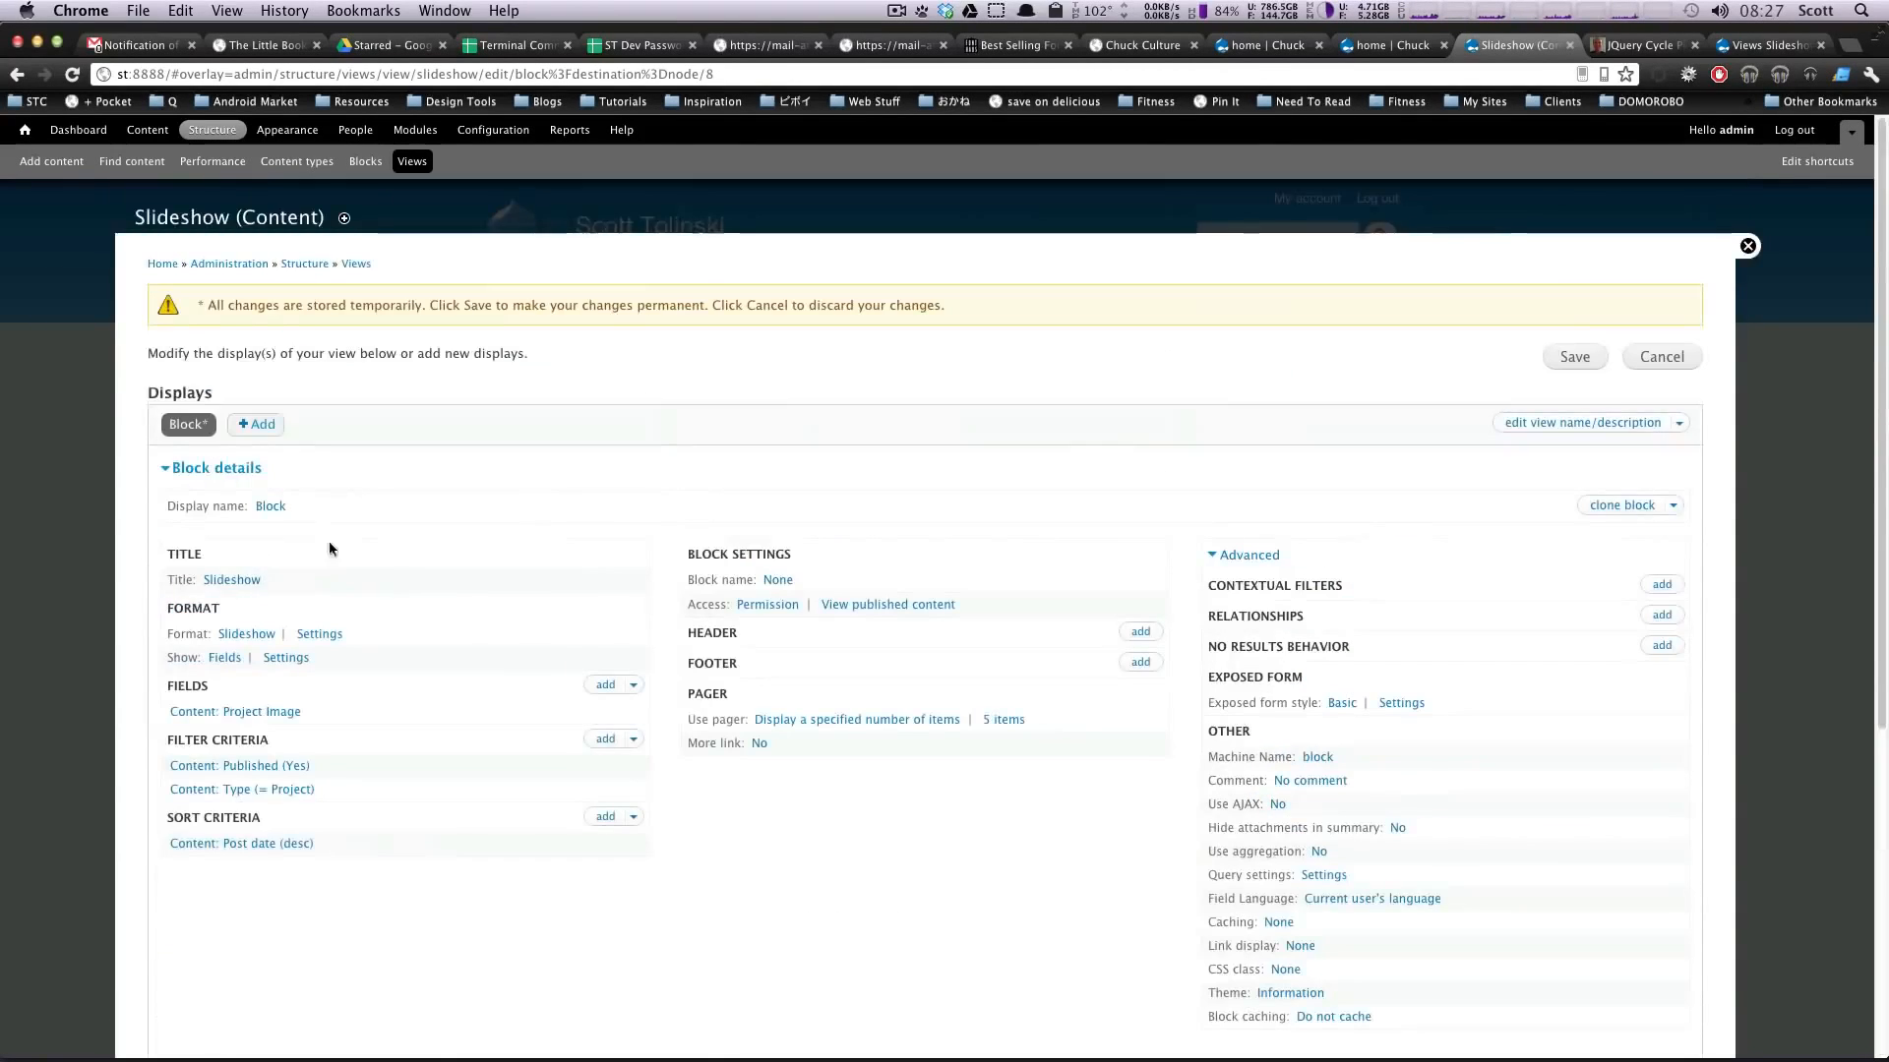
{"action": "left_click", "coordinate": [311, 631]}
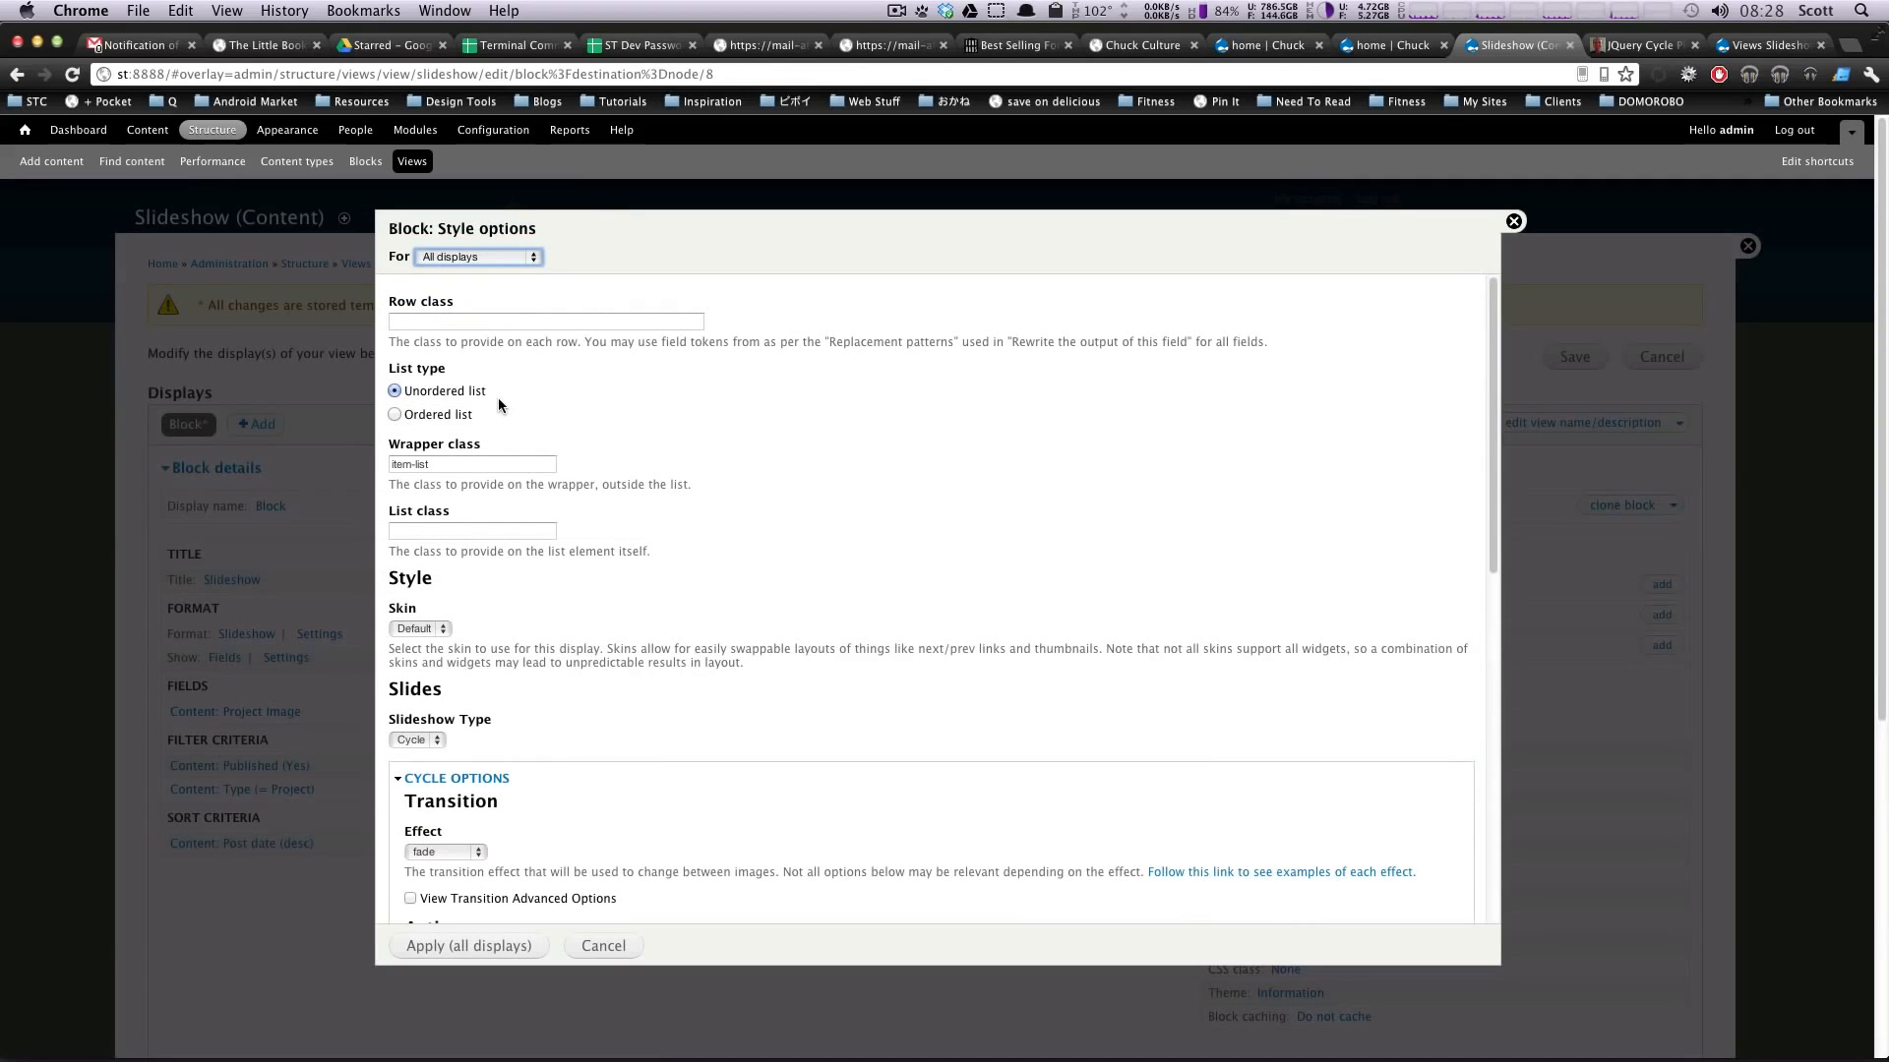
{"action": "triple_click", "coordinate": [493, 462]}
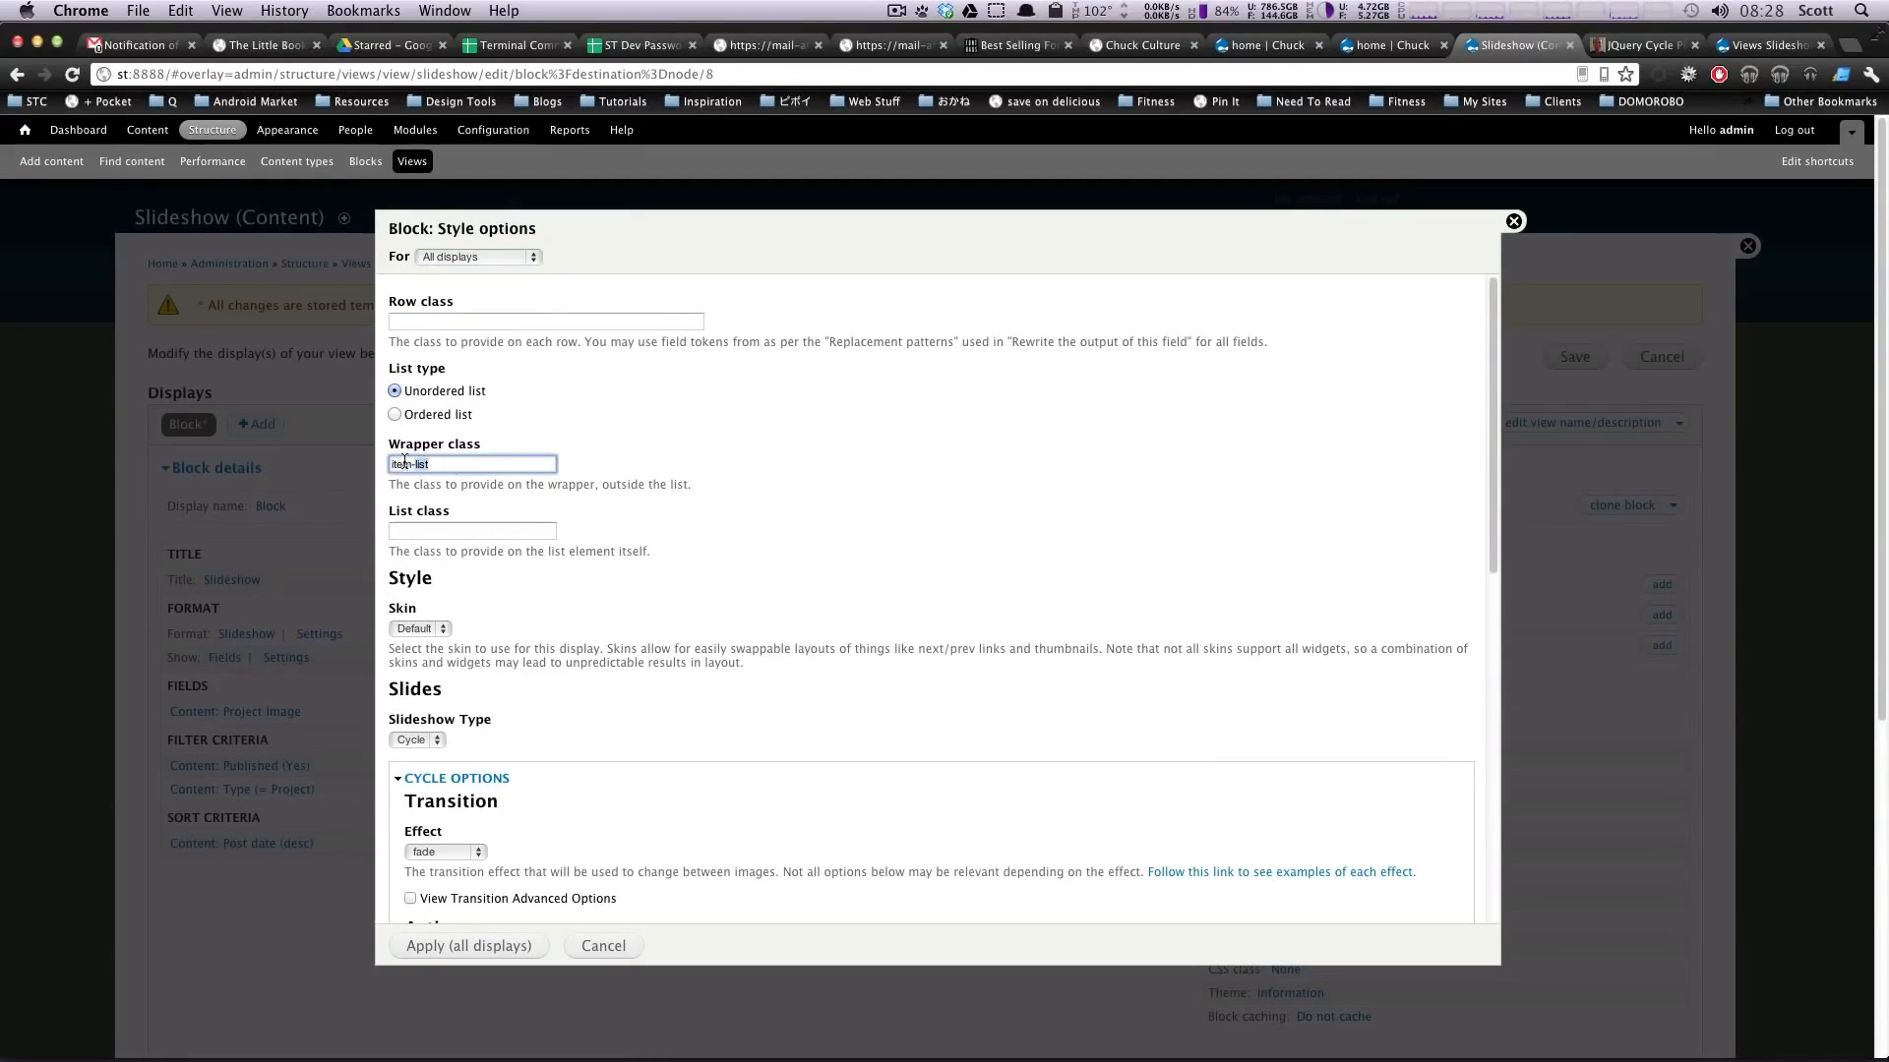
{"action": "left_click", "coordinate": [882, 577]}
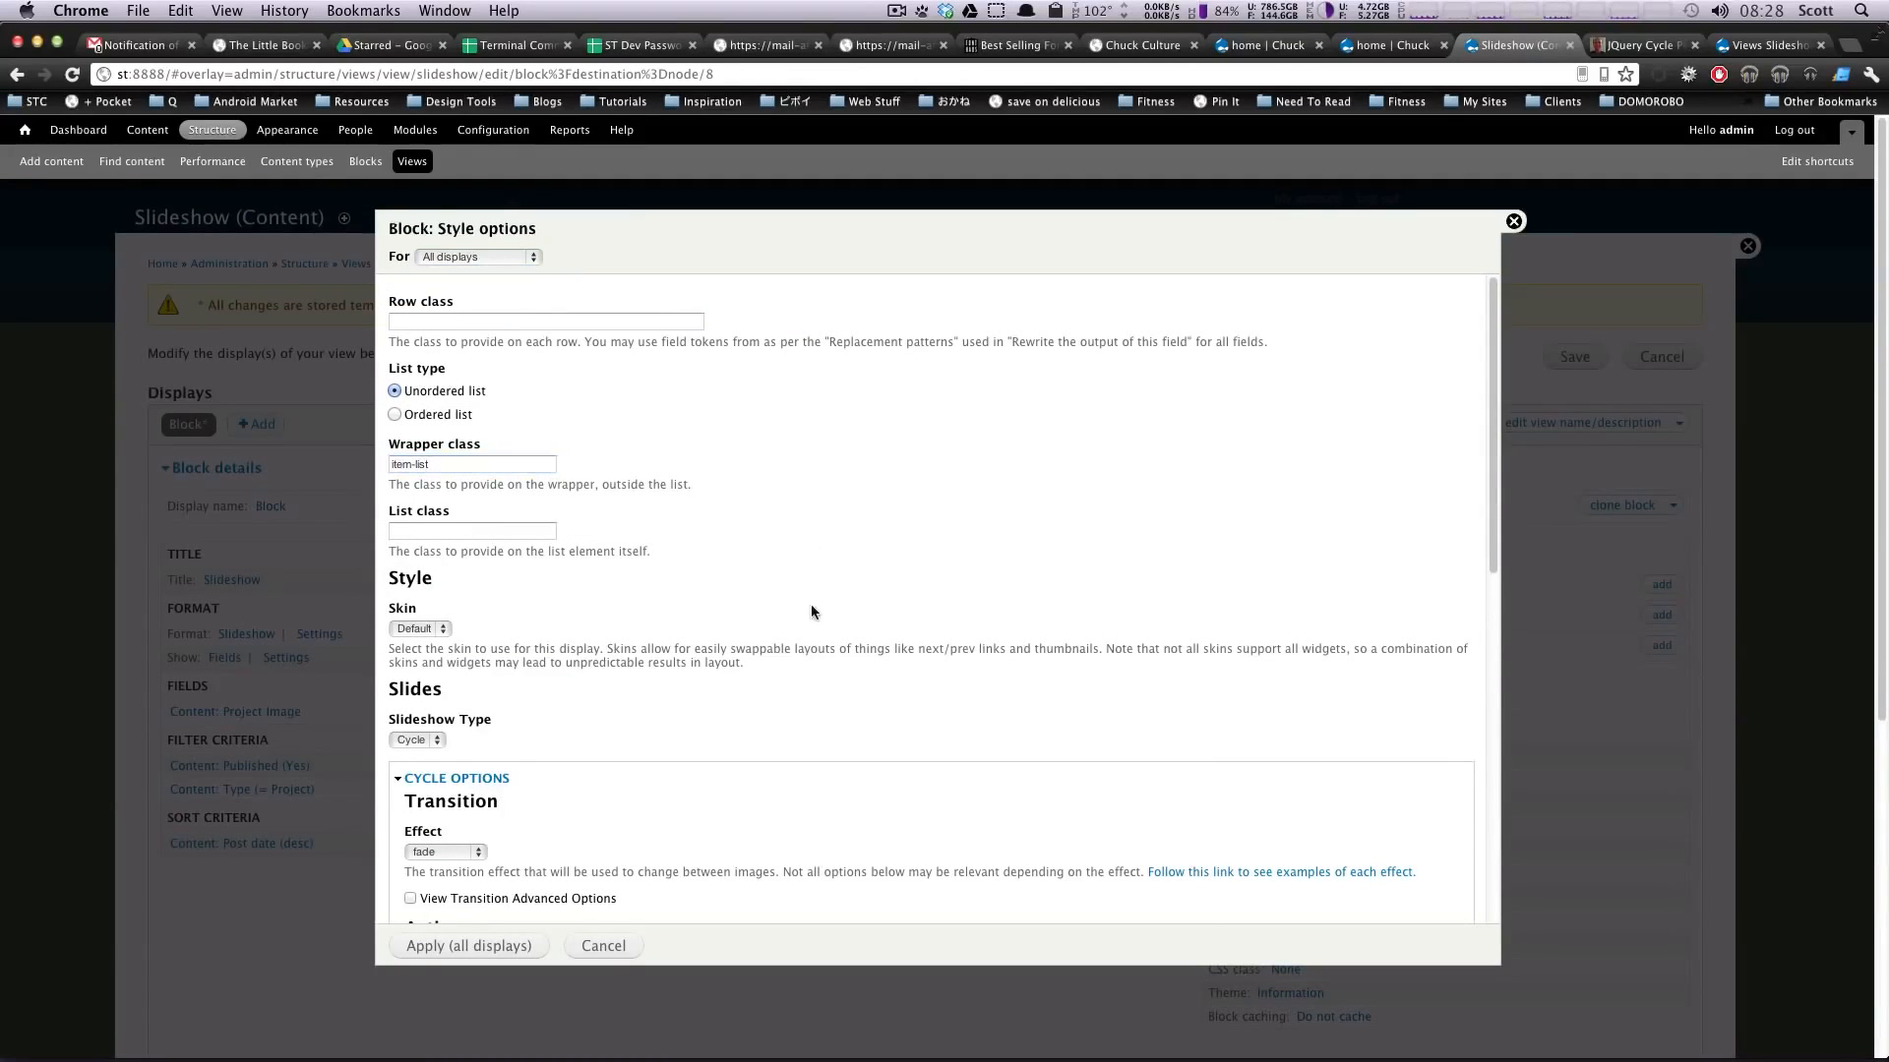
Examine the skin and slideshow type choices and the description of the skin setting.
{"action": "scroll", "coordinate": [446, 565], "scroll_direction": "down", "scroll_amount": 5}
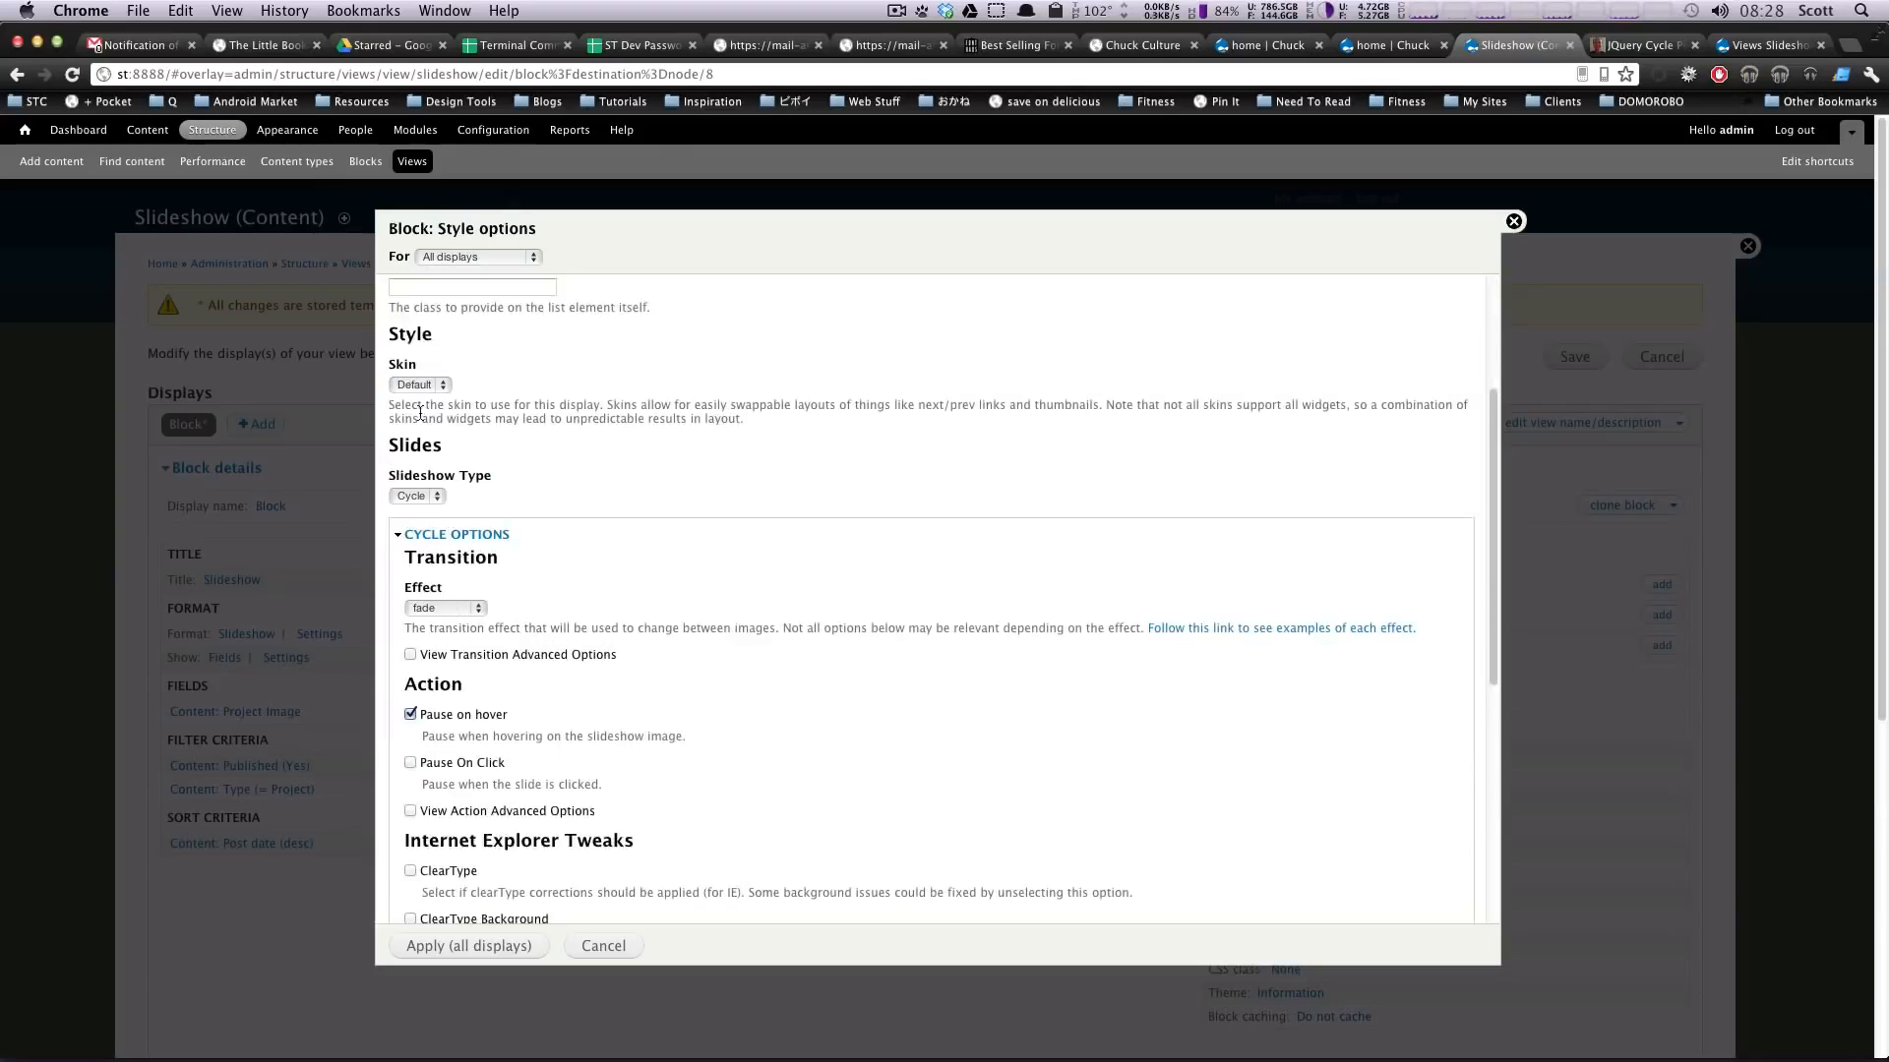
{"action": "left_click_drag", "start_coordinate": [420, 415], "coordinate": [1082, 393]}
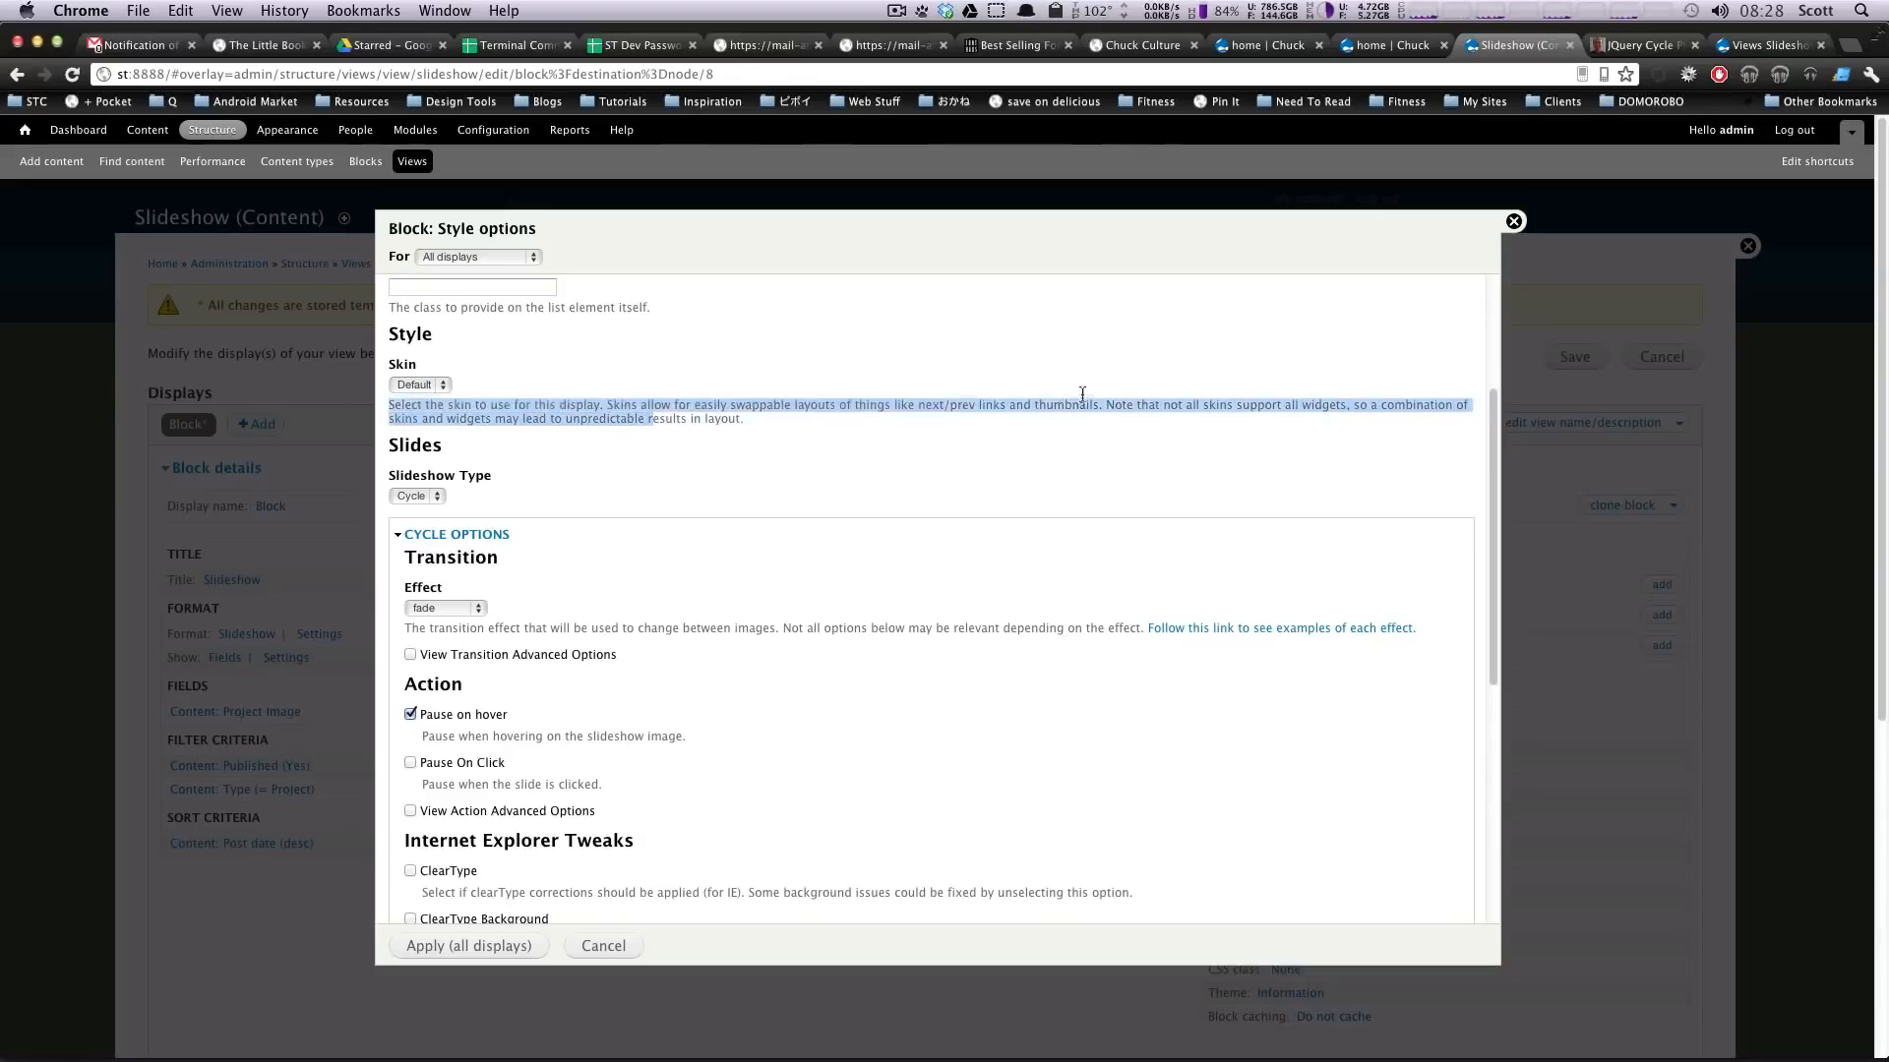
{"action": "left_click", "coordinate": [796, 434]}
{"action": "left_click_drag", "start_coordinate": [460, 405], "coordinate": [546, 406]}
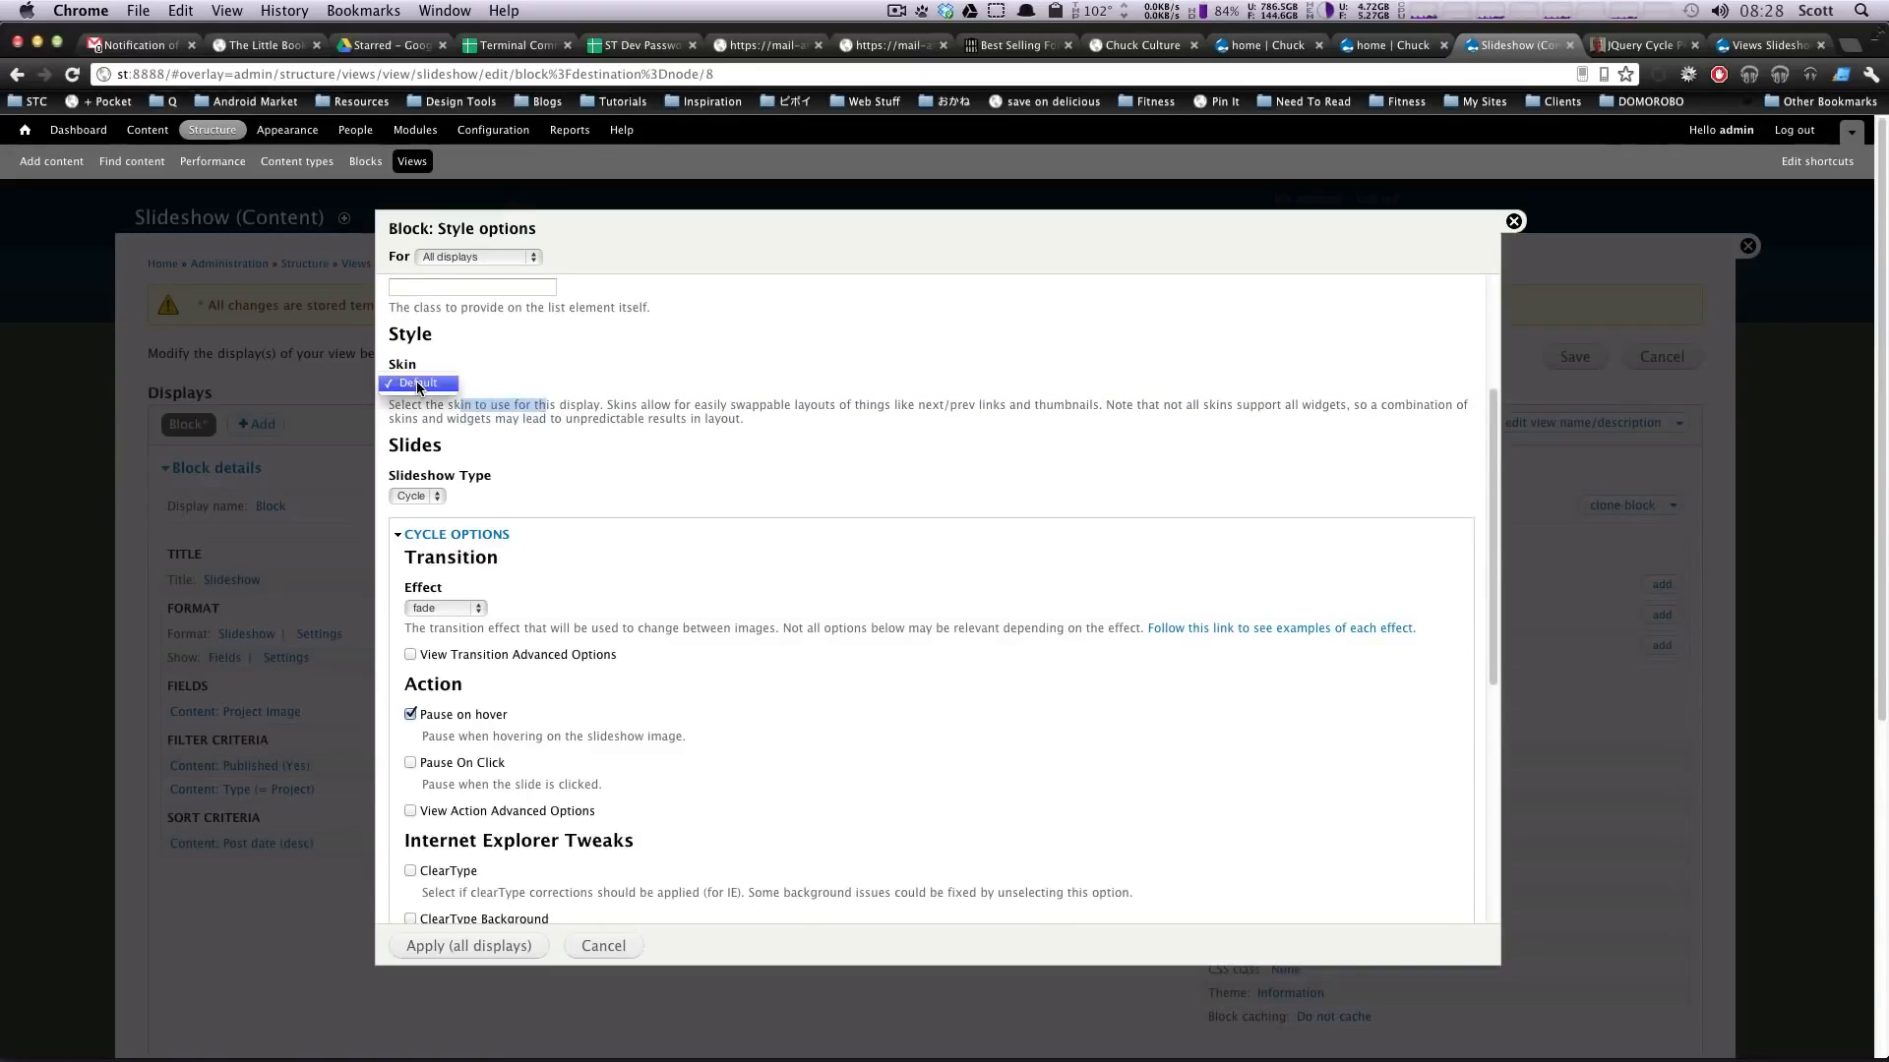
{"action": "left_click", "coordinate": [418, 383]}
{"action": "left_click", "coordinate": [506, 398]}
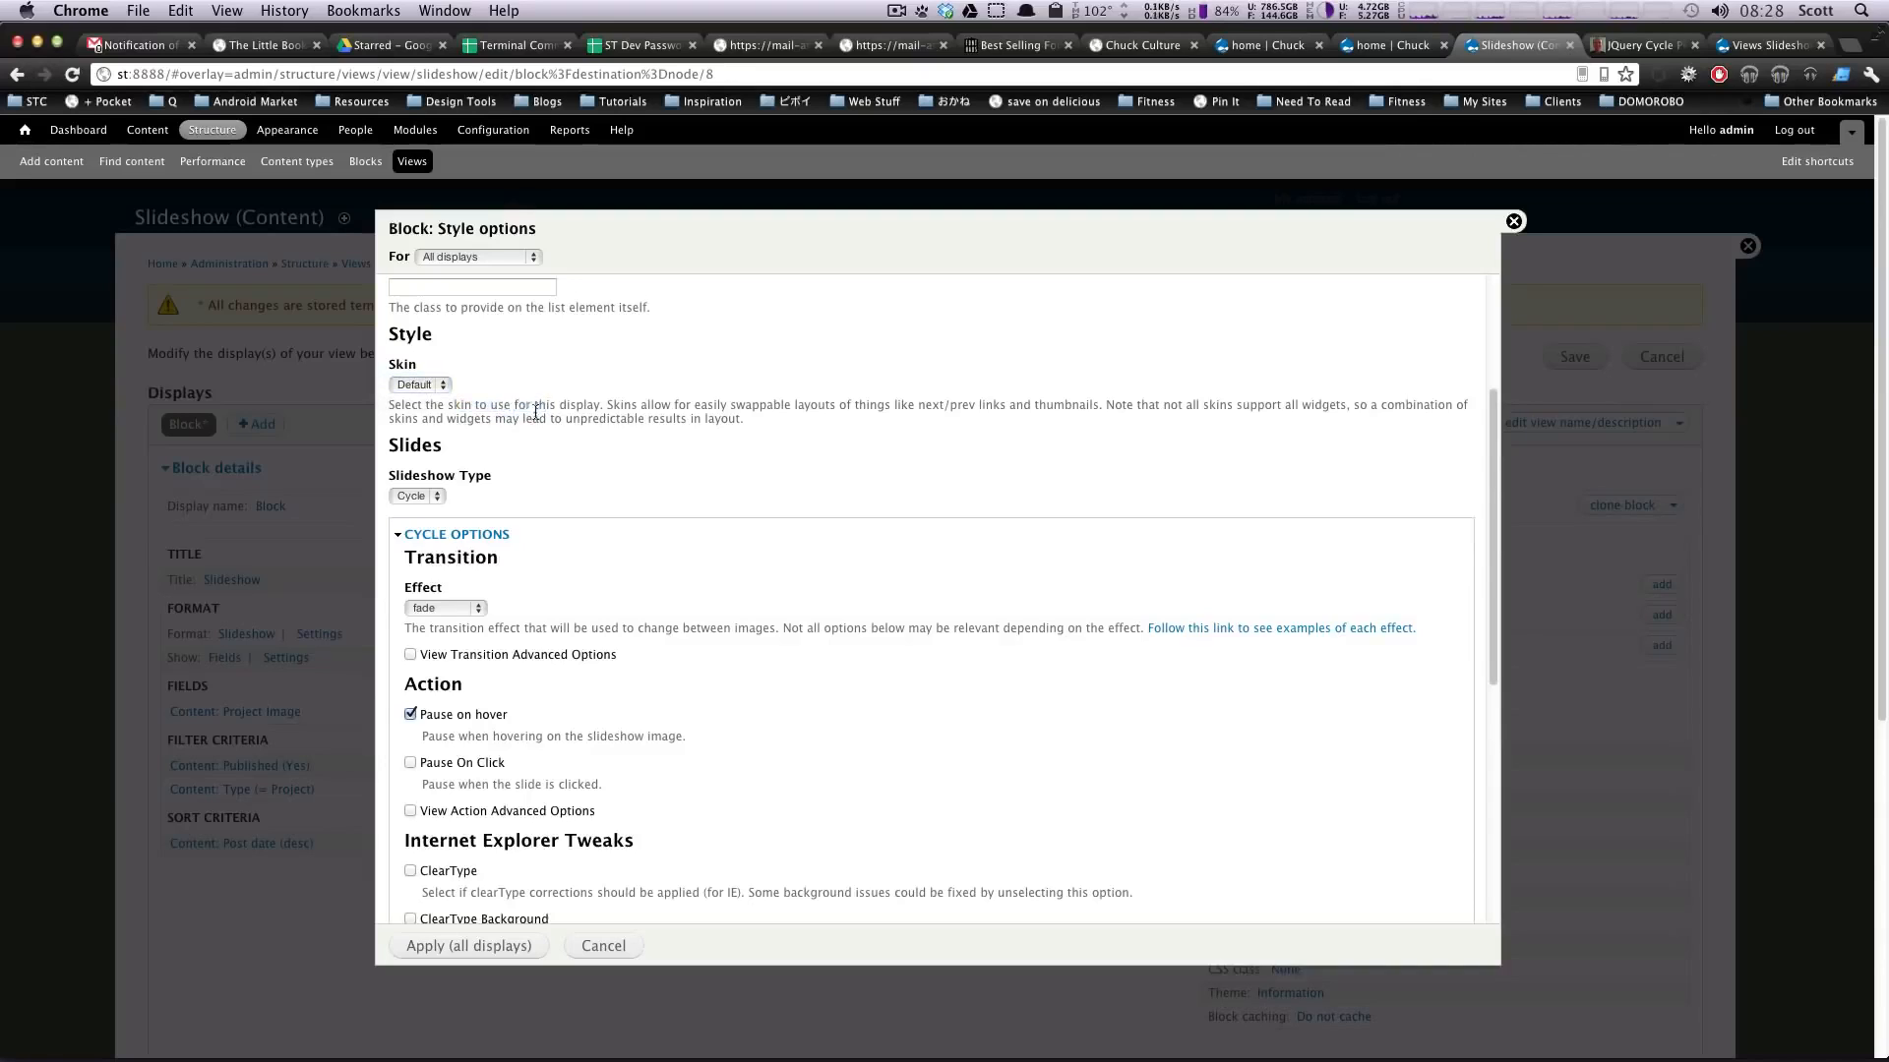
{"action": "left_click_drag", "start_coordinate": [569, 405], "coordinate": [591, 414]}
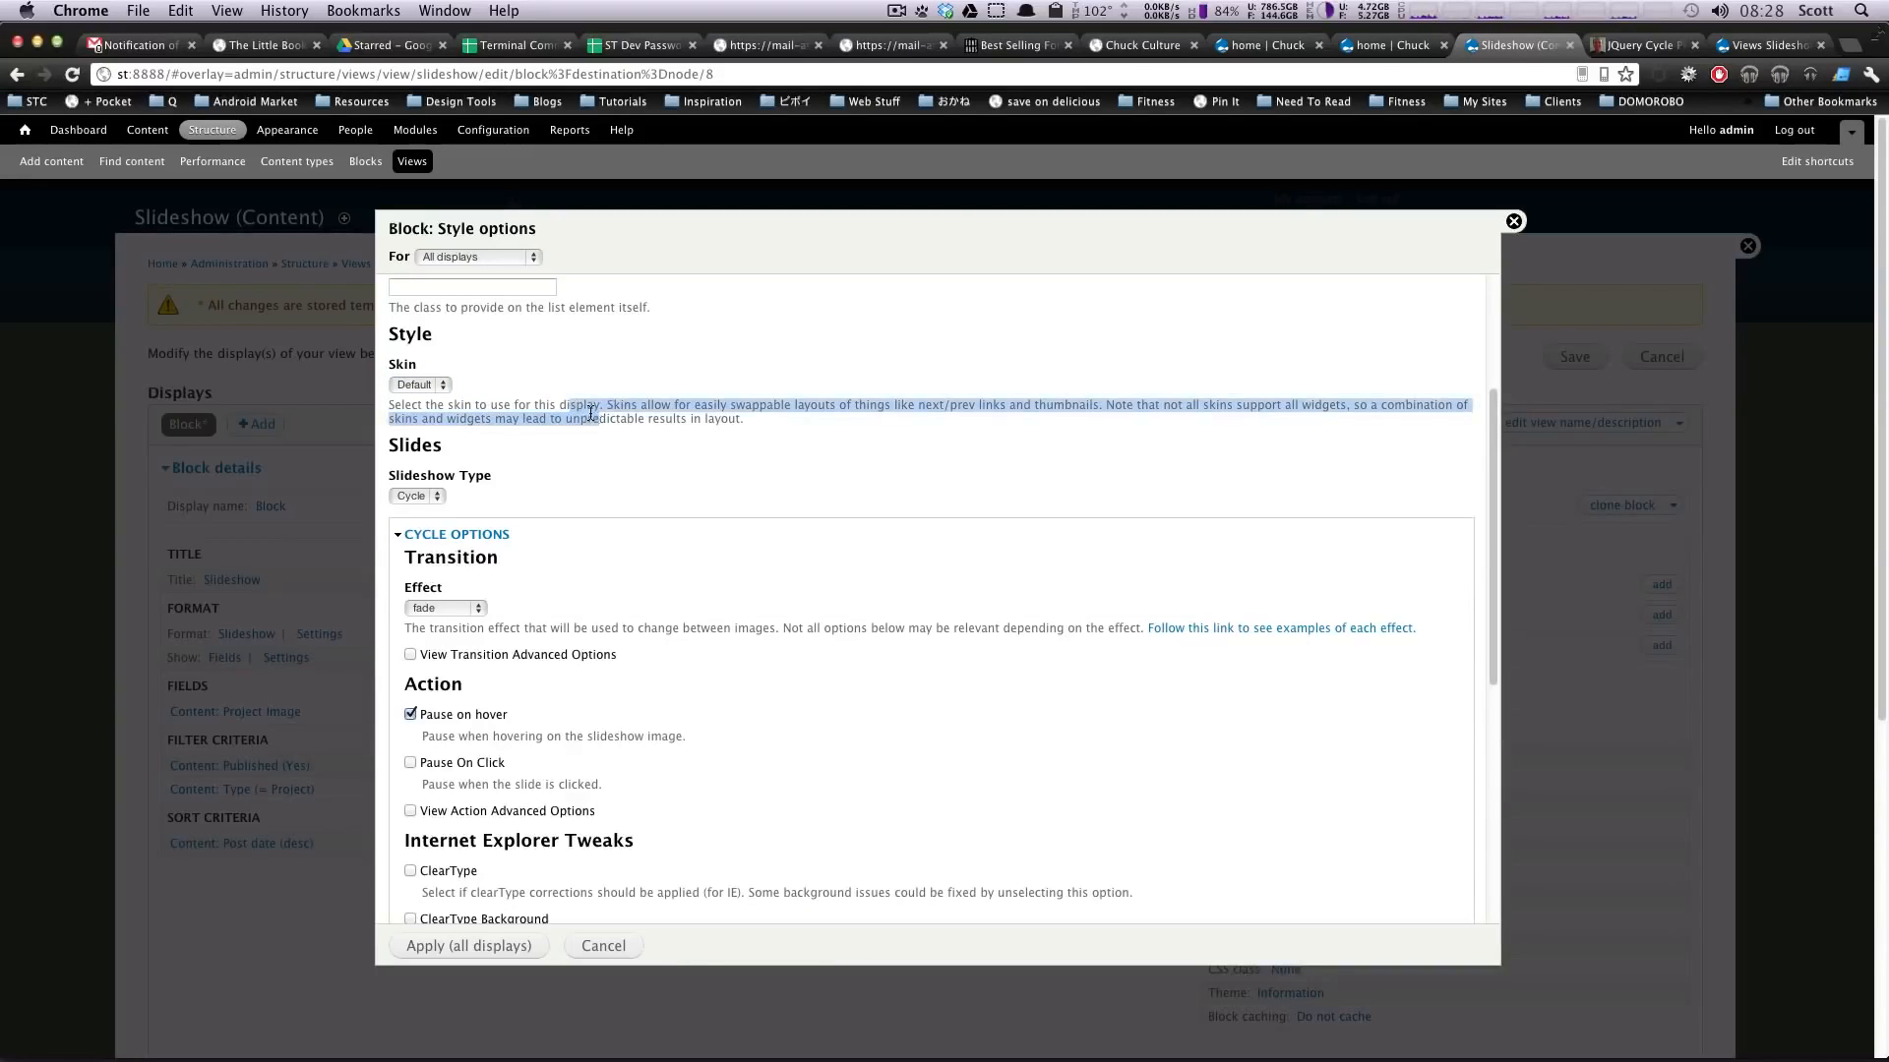
{"action": "left_click", "coordinate": [582, 414]}
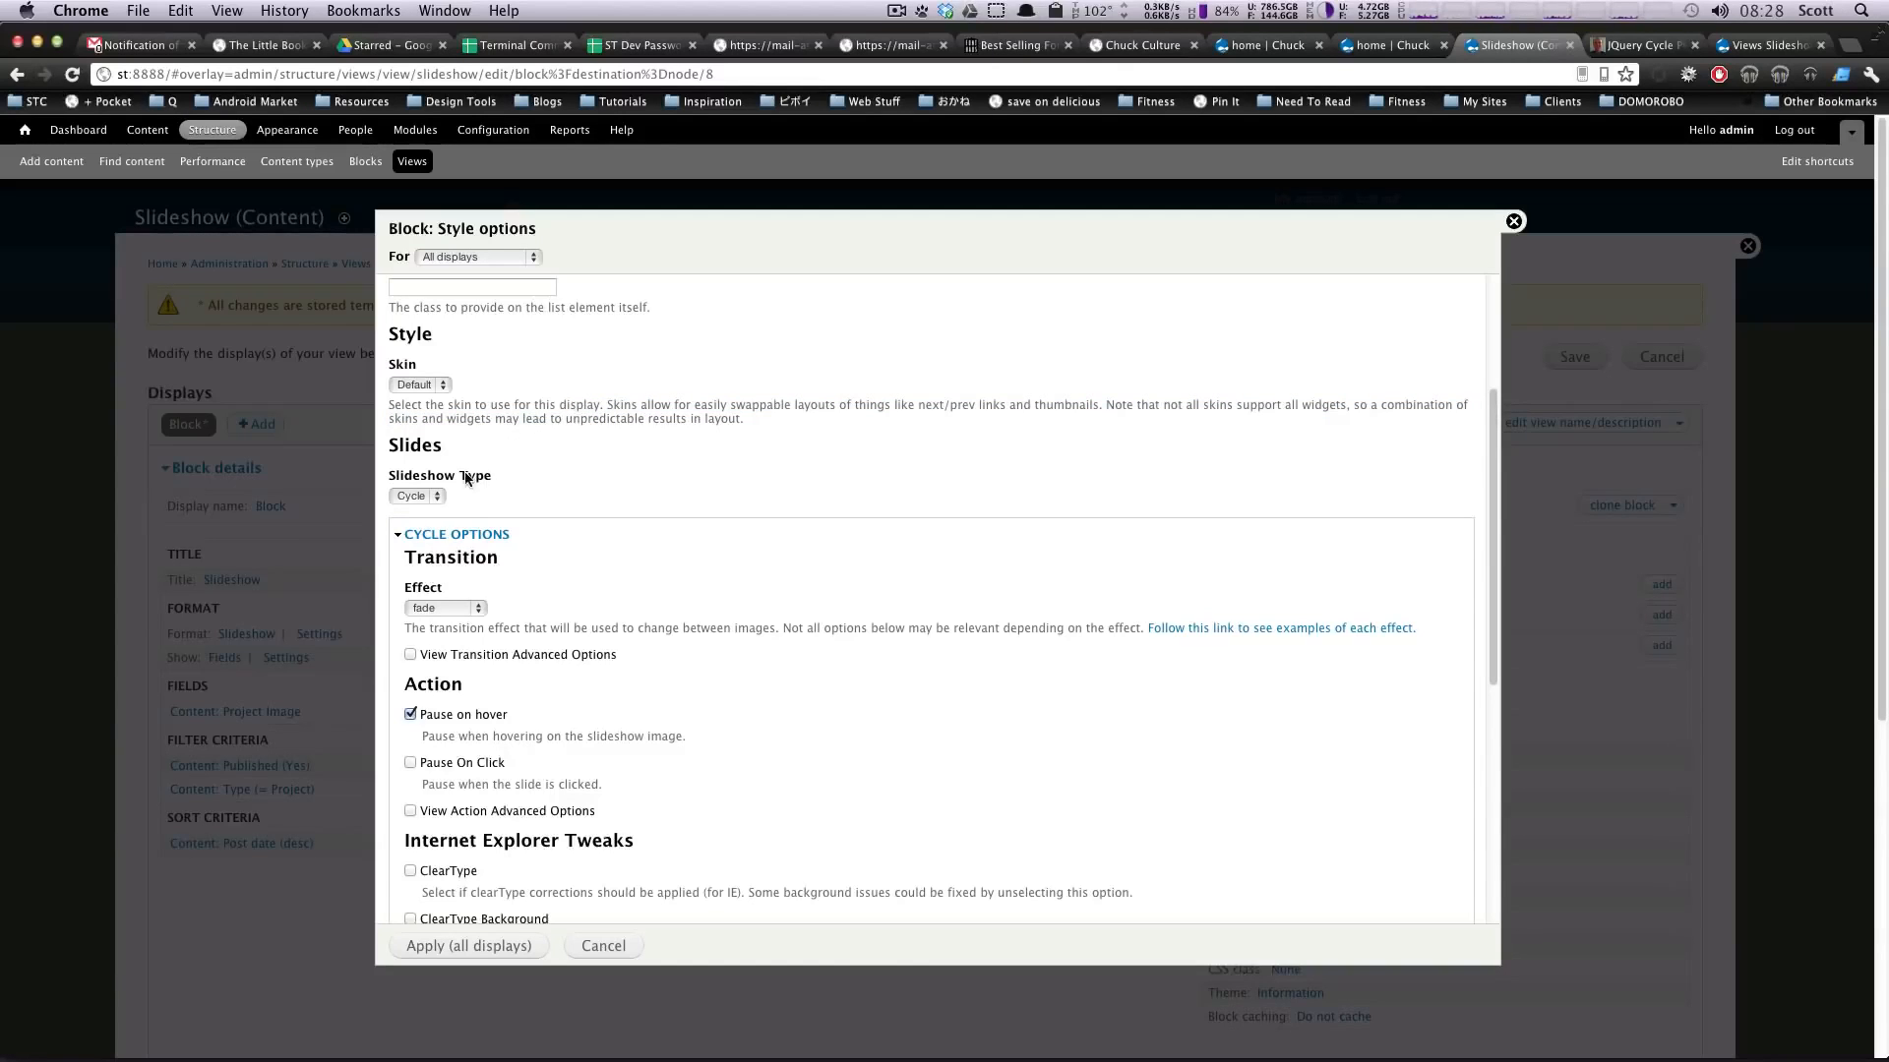
{"action": "left_click_drag", "start_coordinate": [468, 477], "coordinate": [518, 478]}
{"action": "left_click", "coordinate": [414, 497]}
{"action": "left_click", "coordinate": [416, 495]}
{"action": "left_click", "coordinate": [486, 504]}
Set the slideshow's transition effect to scrollHorz in the cycle options.
{"action": "scroll", "coordinate": [640, 605], "scroll_direction": "down", "scroll_amount": 5}
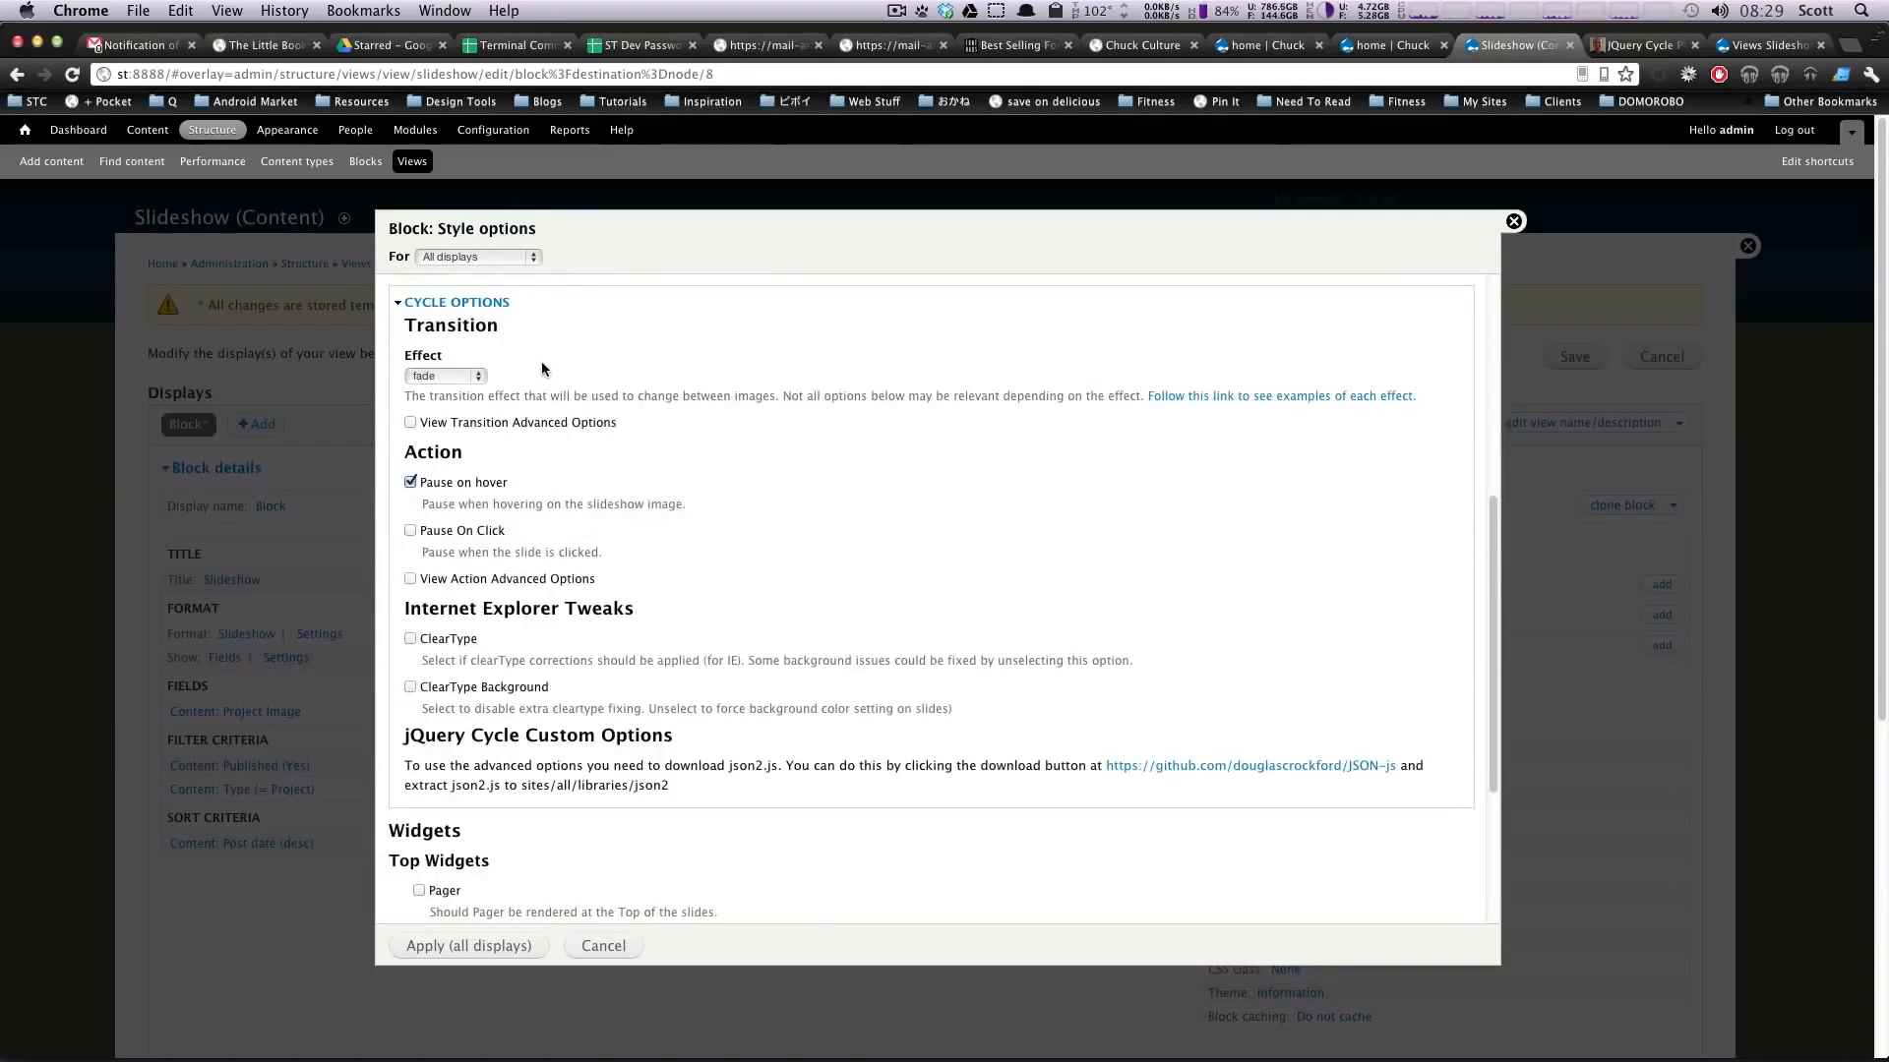
{"action": "left_click", "coordinate": [464, 378]}
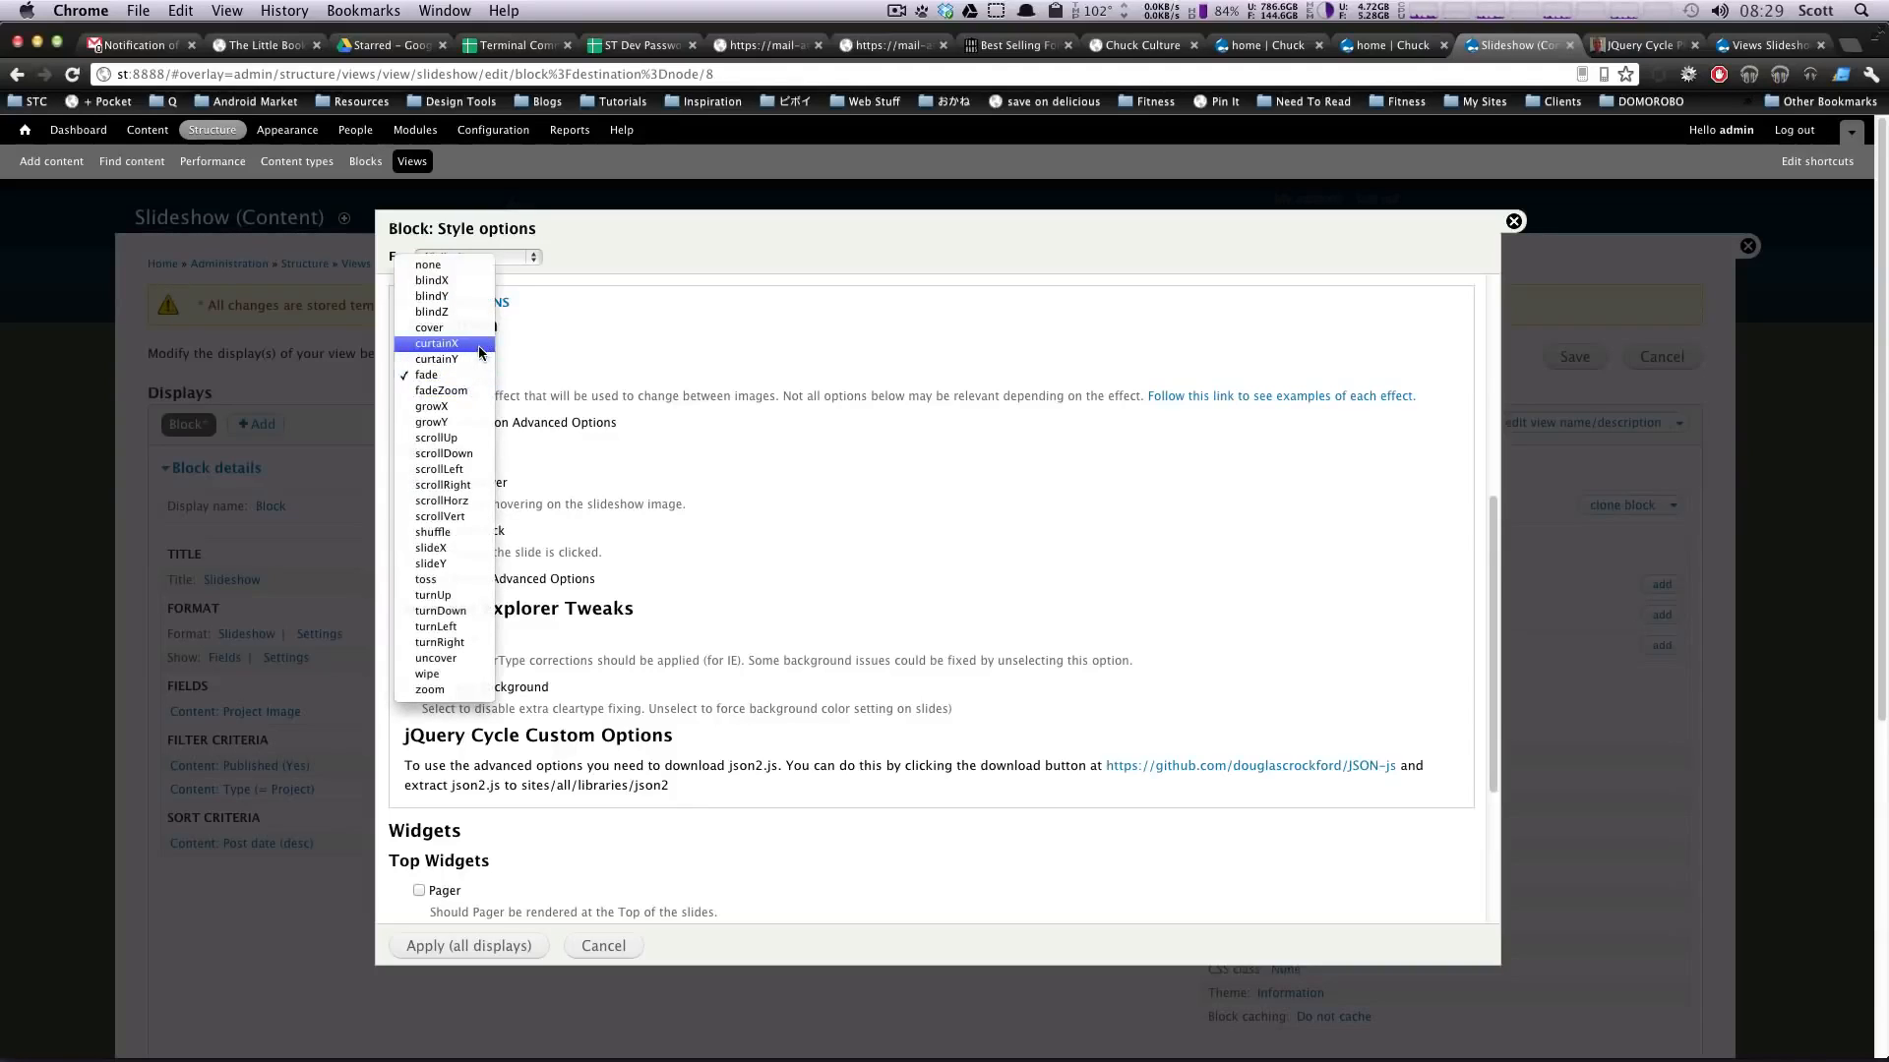
{"action": "left_click", "coordinate": [464, 478]}
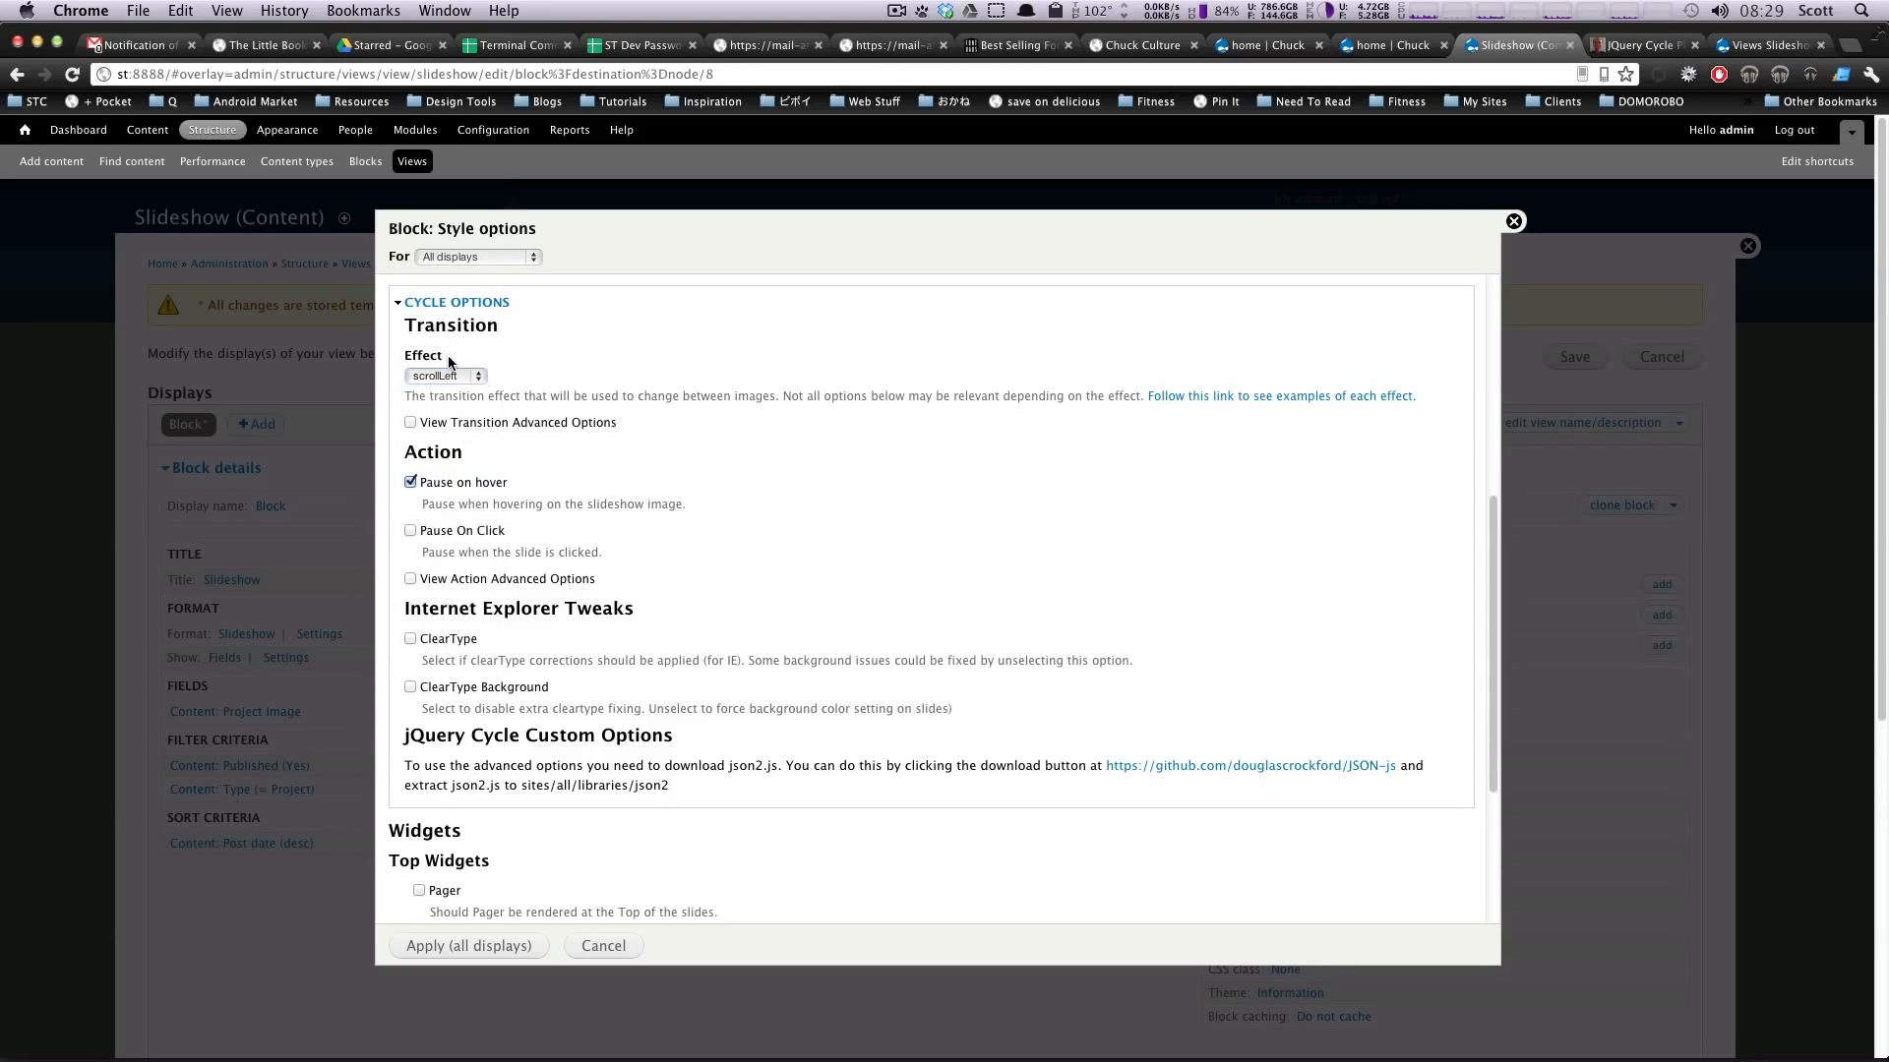
{"action": "left_click", "coordinate": [458, 375]}
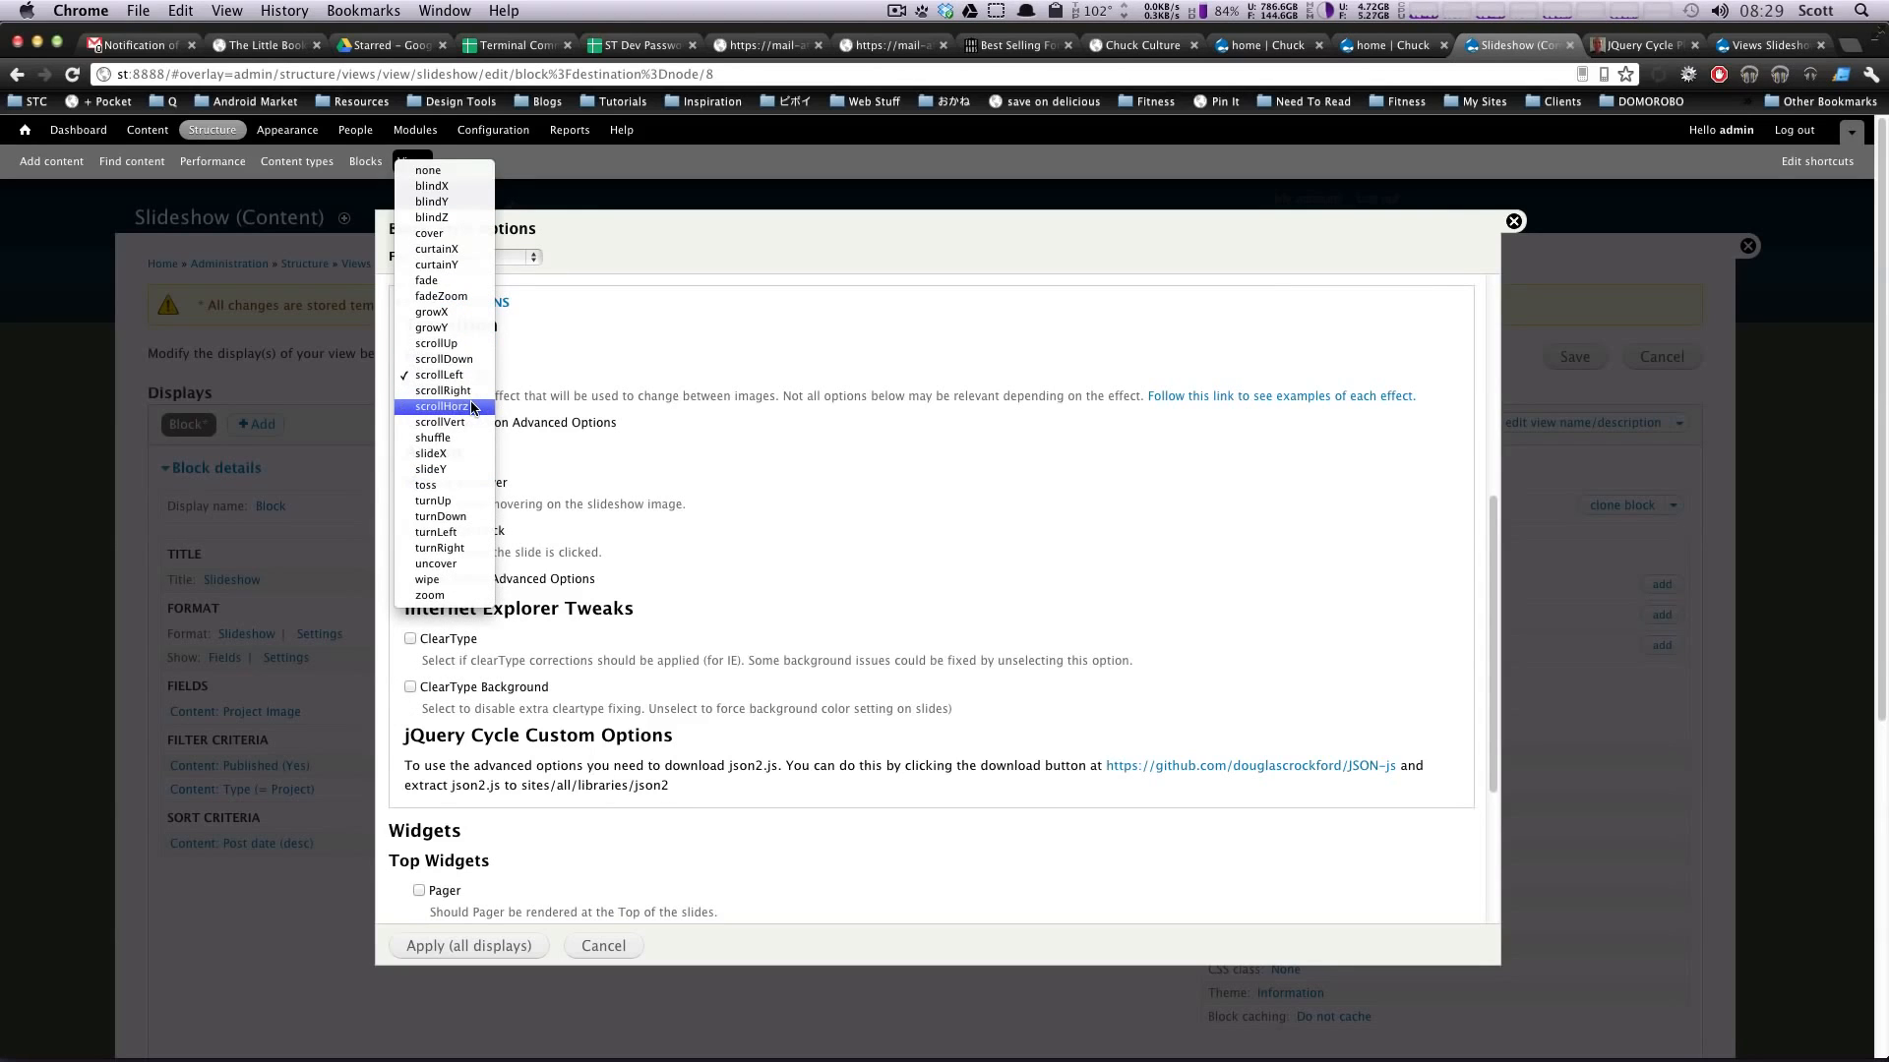
{"action": "left_click", "coordinate": [471, 406]}
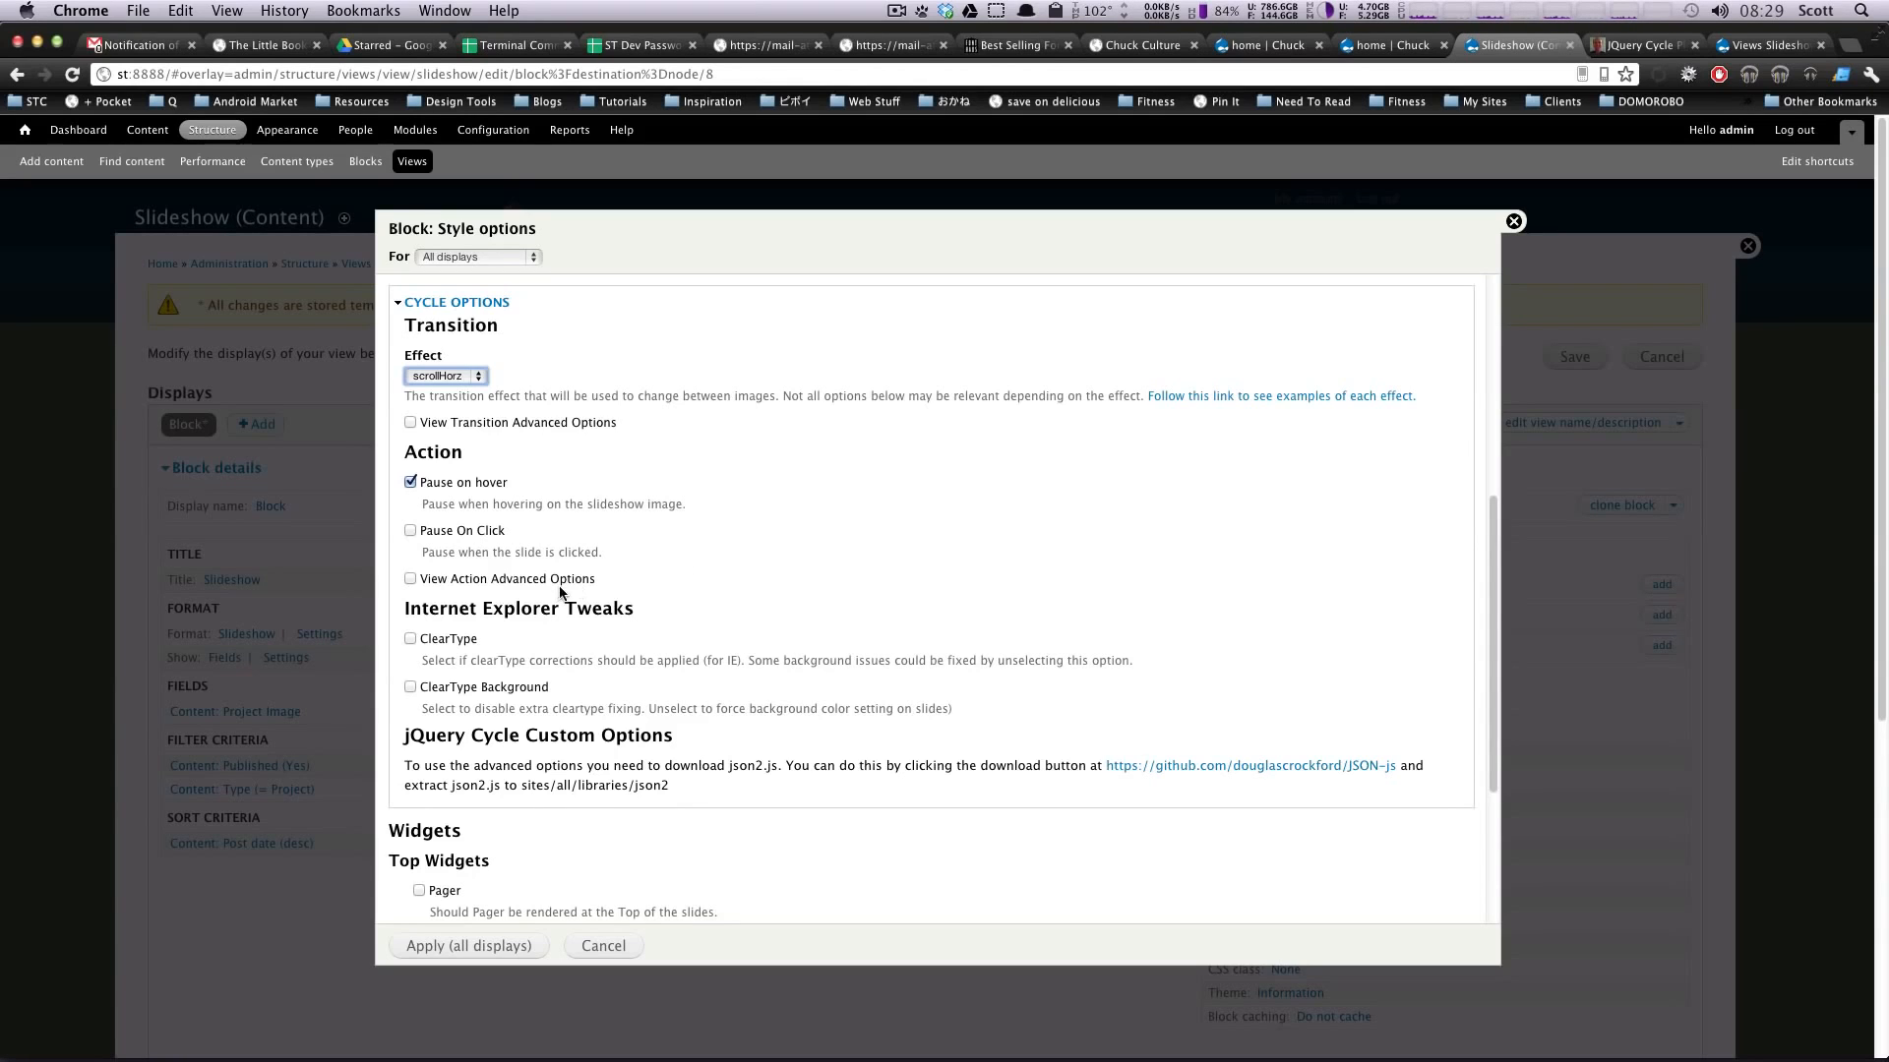
Show the advanced action options, read the paused-start and last-slide-viewed settings, and hide them again.
{"action": "scroll", "coordinate": [470, 537], "scroll_direction": "down", "scroll_amount": 5}
{"action": "scroll", "coordinate": [467, 392], "scroll_direction": "up", "scroll_amount": 7}
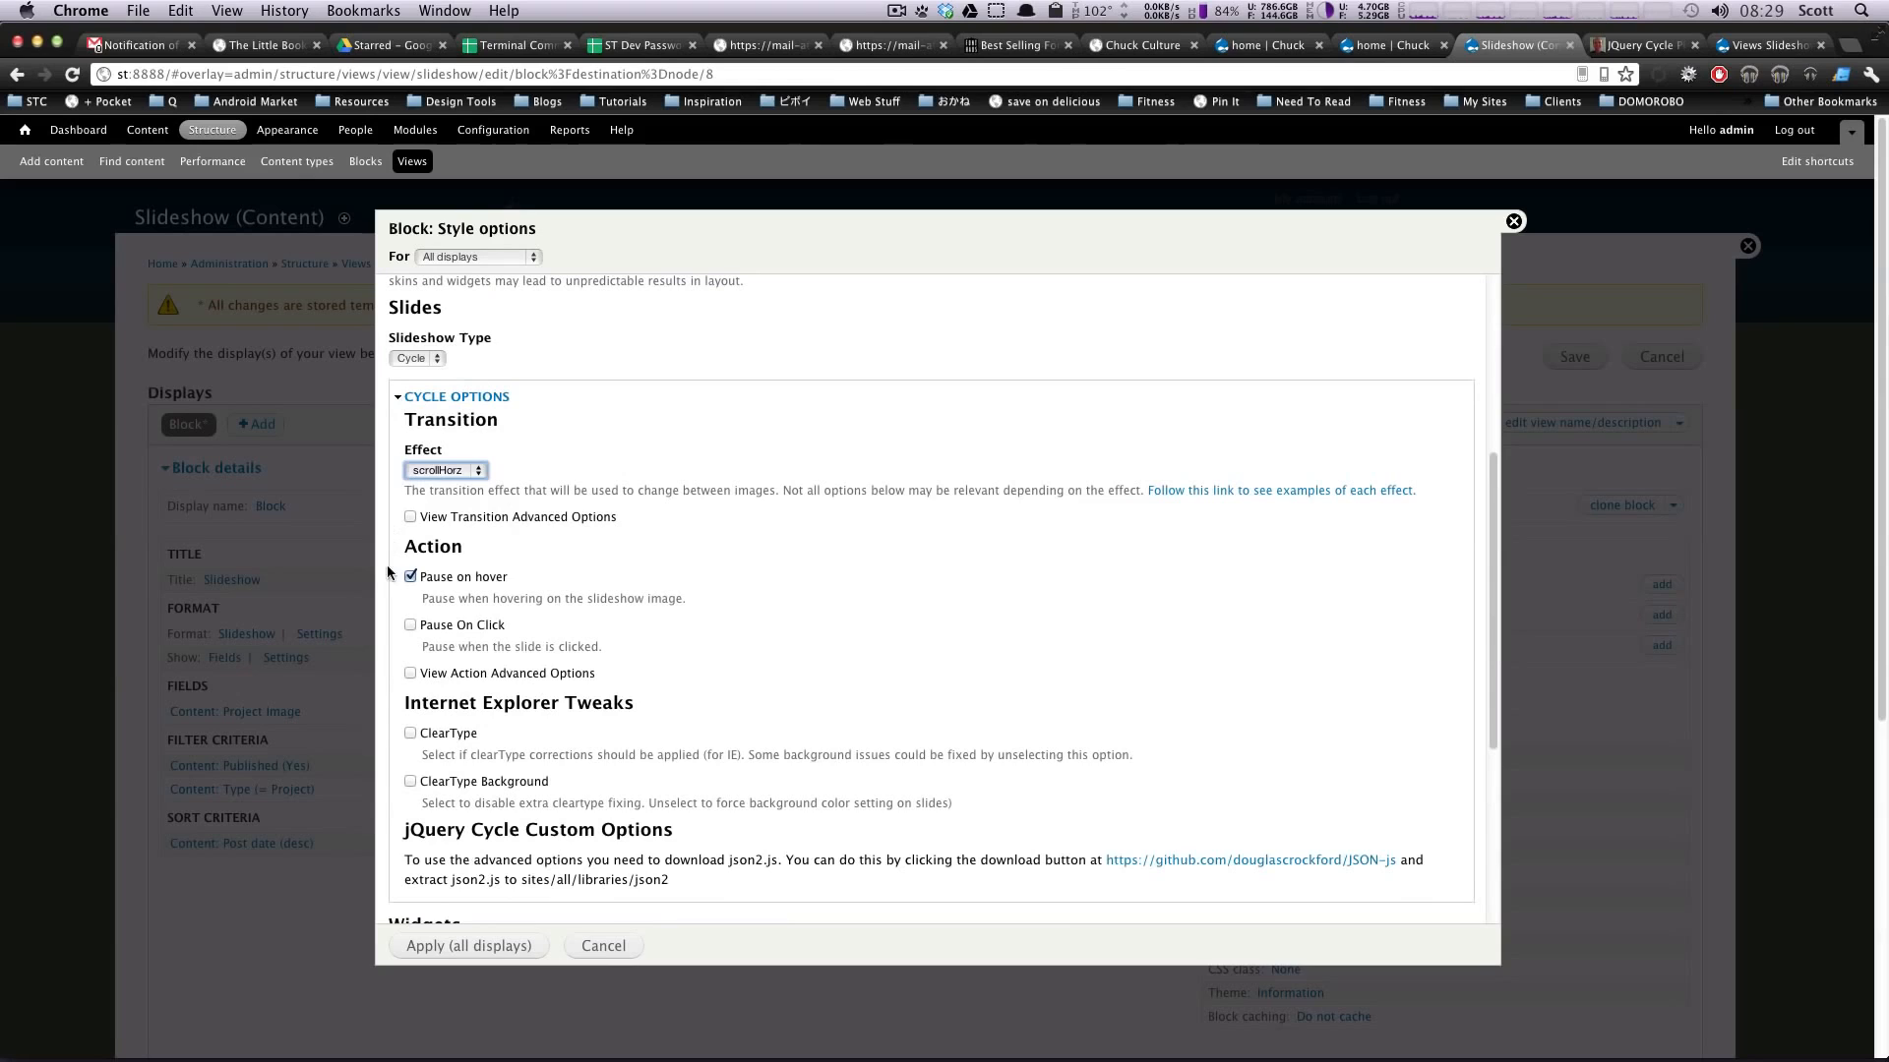
{"action": "left_click", "coordinate": [447, 675]}
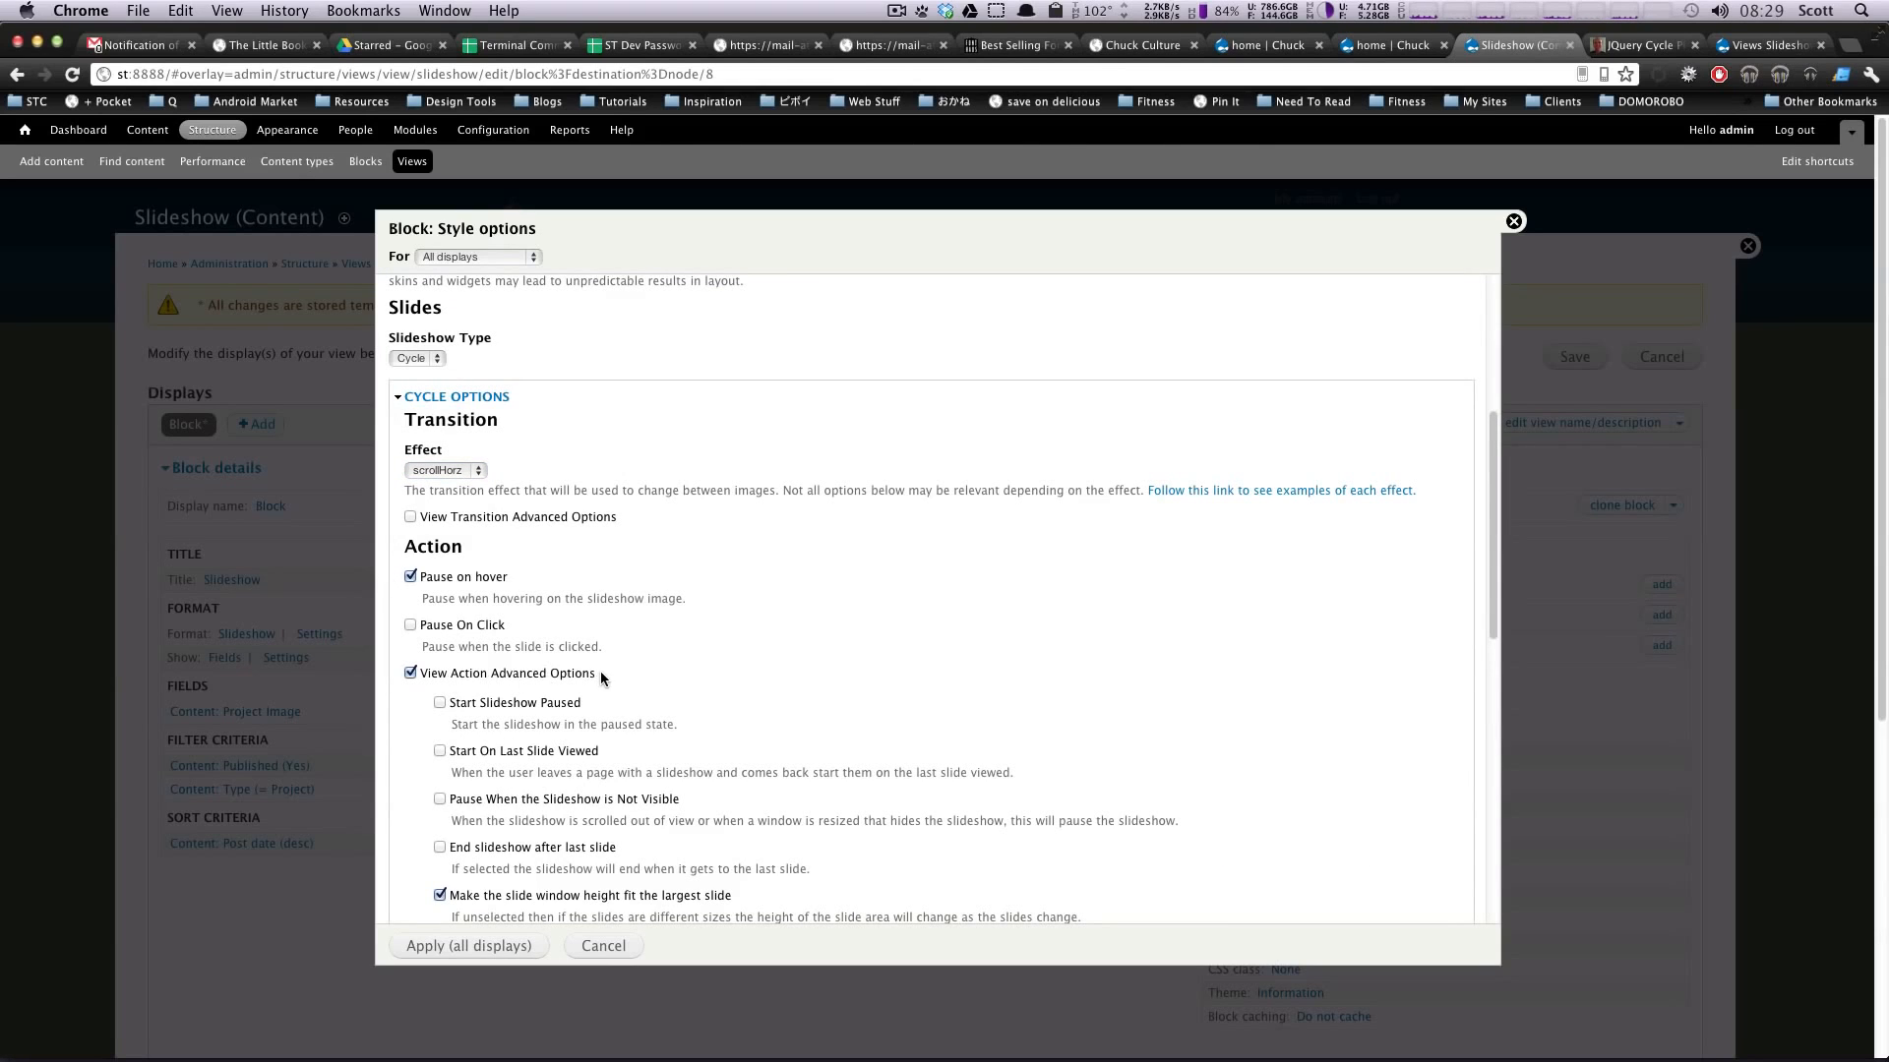
{"action": "scroll", "coordinate": [600, 671], "scroll_direction": "down", "scroll_amount": 1}
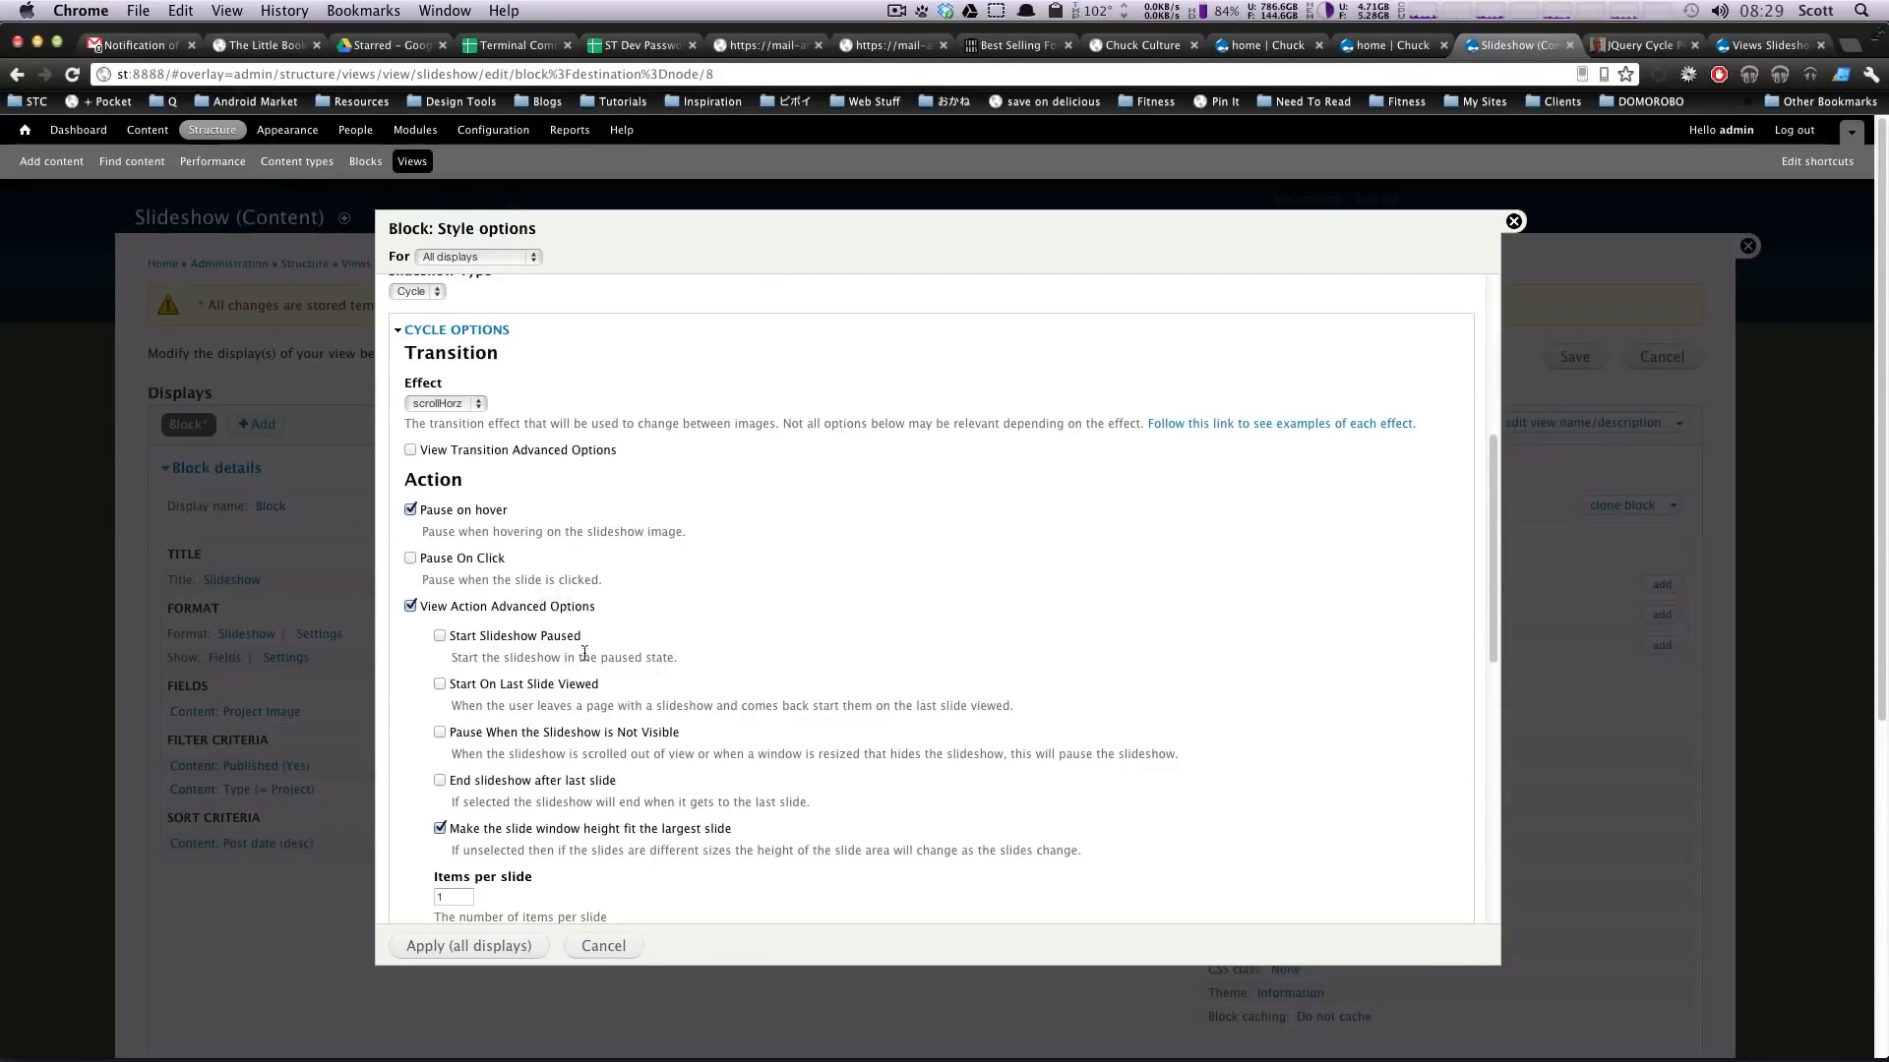
{"action": "left_click_drag", "start_coordinate": [652, 656], "coordinate": [532, 656]}
{"action": "left_click_drag", "start_coordinate": [655, 695], "coordinate": [528, 685]}
{"action": "left_click", "coordinate": [644, 701]}
{"action": "scroll", "coordinate": [701, 708], "scroll_direction": "down", "scroll_amount": 1}
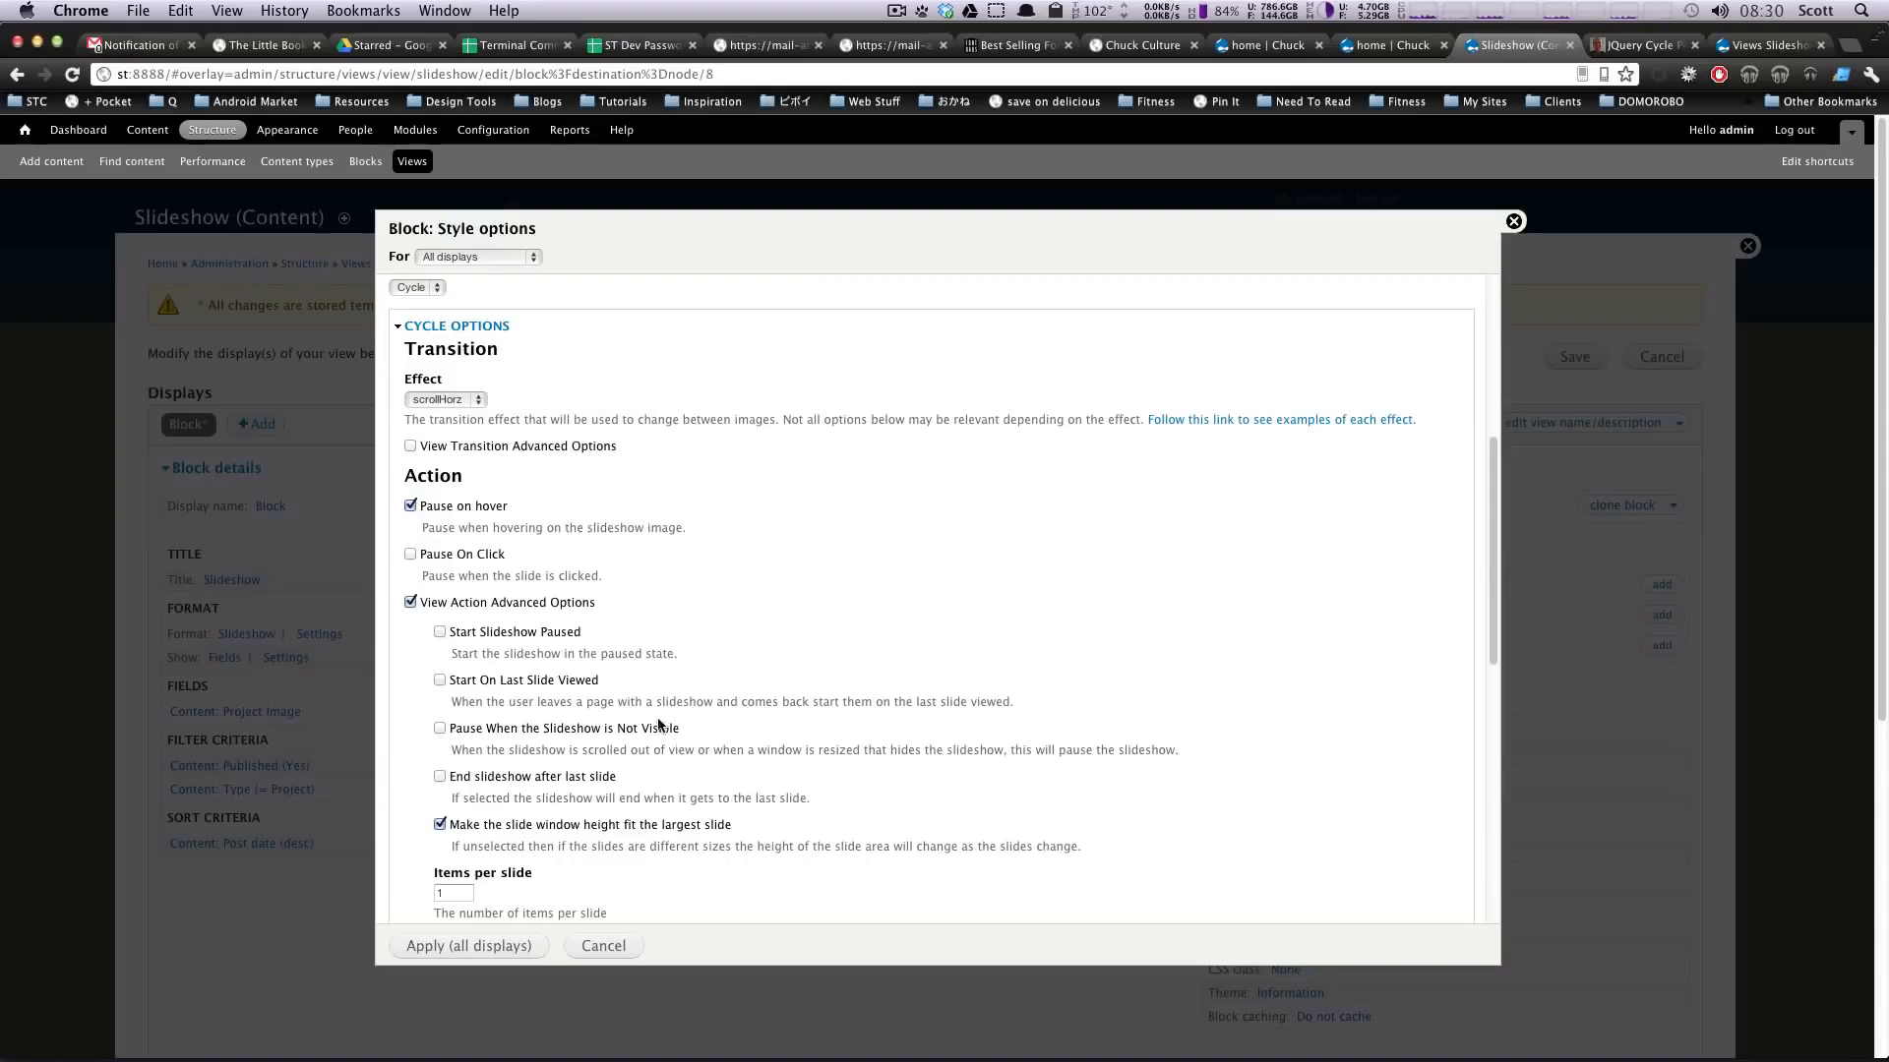
{"action": "left_click", "coordinate": [411, 603]}
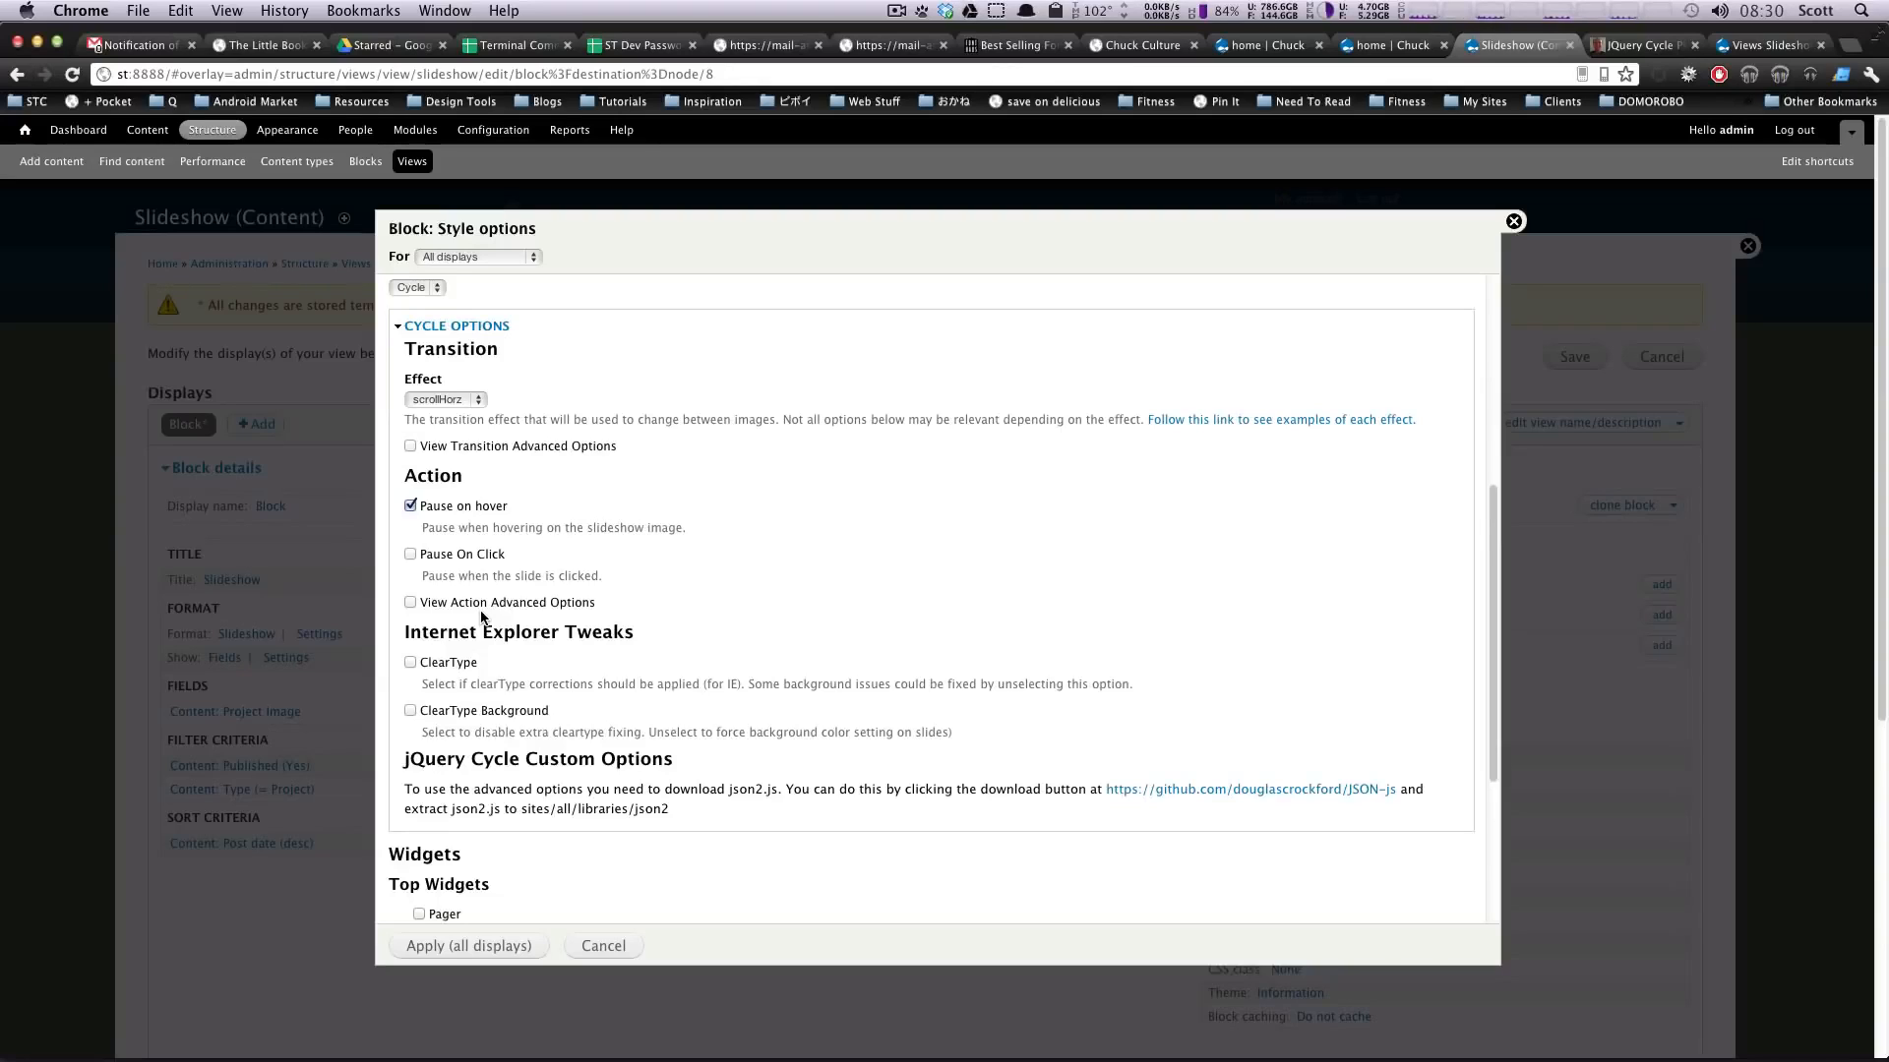
Read the descriptions of the Internet Explorer ClearType and ClearType Background tweaks.
{"action": "scroll", "coordinate": [532, 648], "scroll_direction": "down", "scroll_amount": 1}
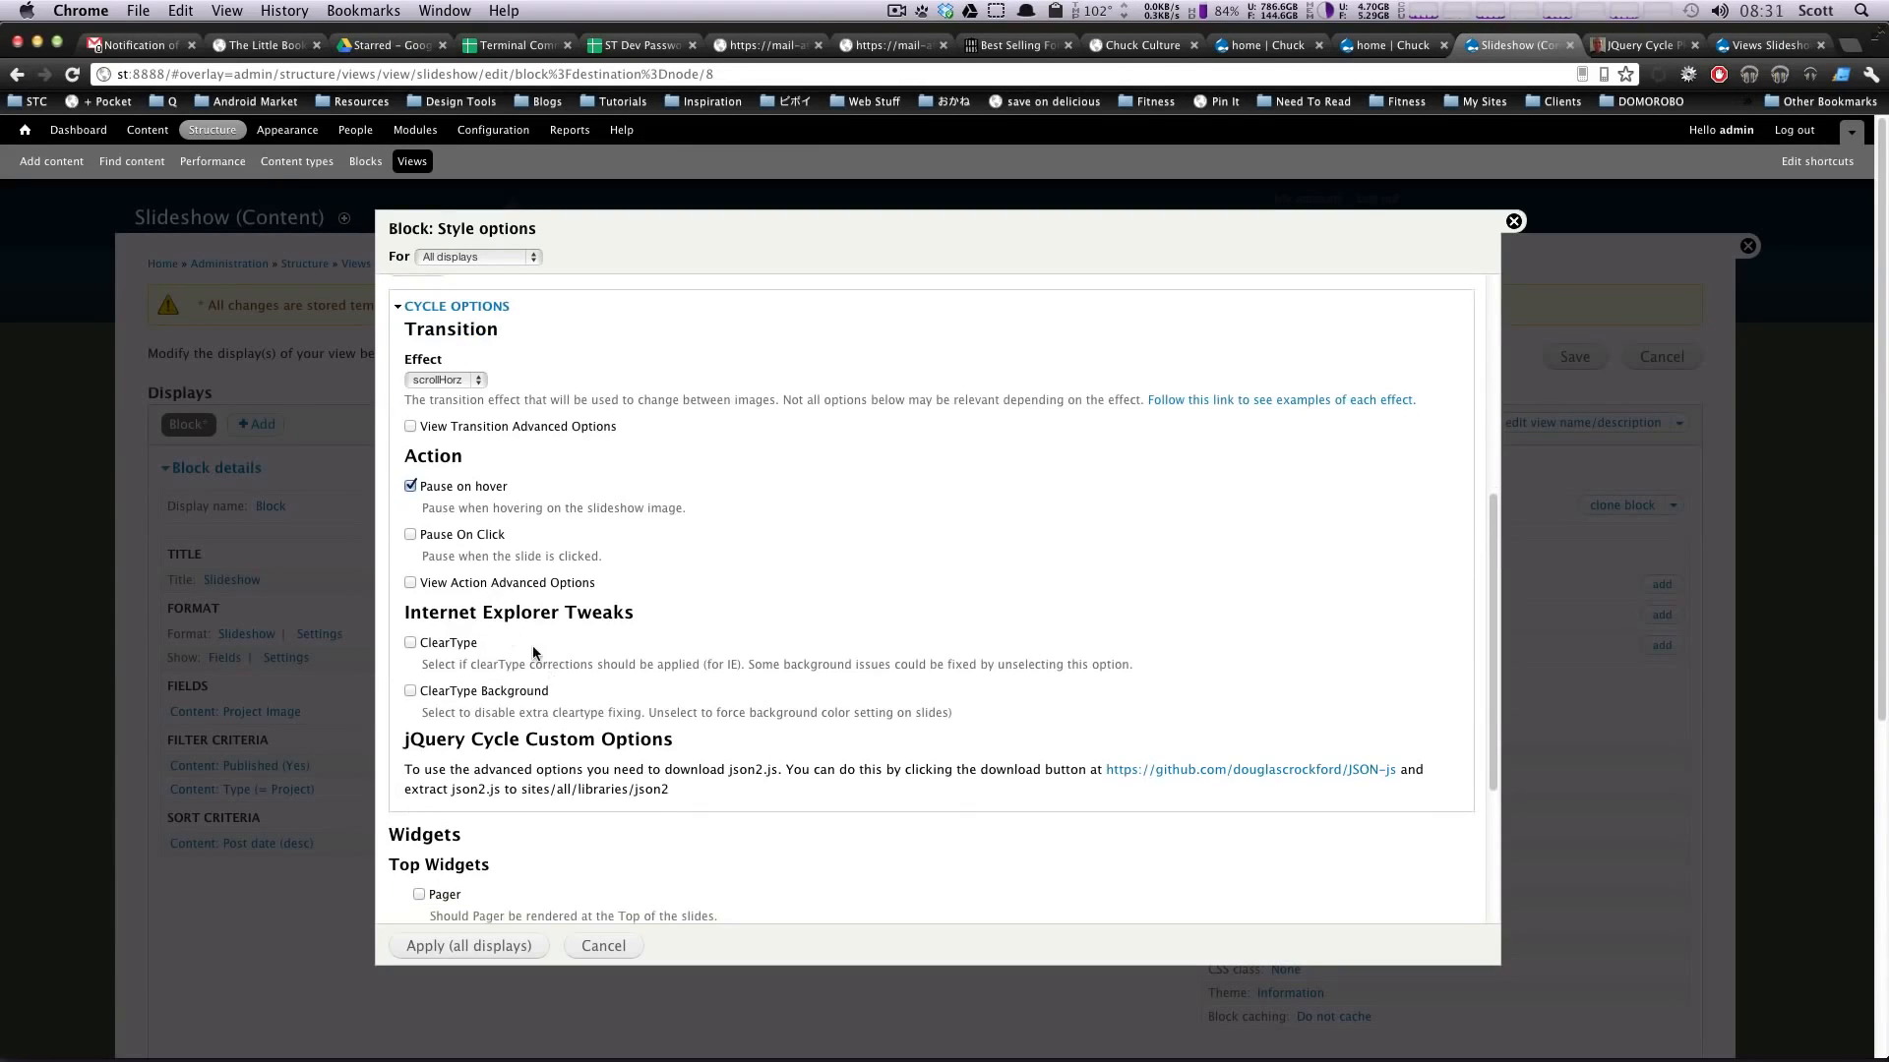
{"action": "scroll", "coordinate": [530, 620], "scroll_direction": "down", "scroll_amount": 5}
{"action": "scroll", "coordinate": [573, 443], "scroll_direction": "up", "scroll_amount": 2}
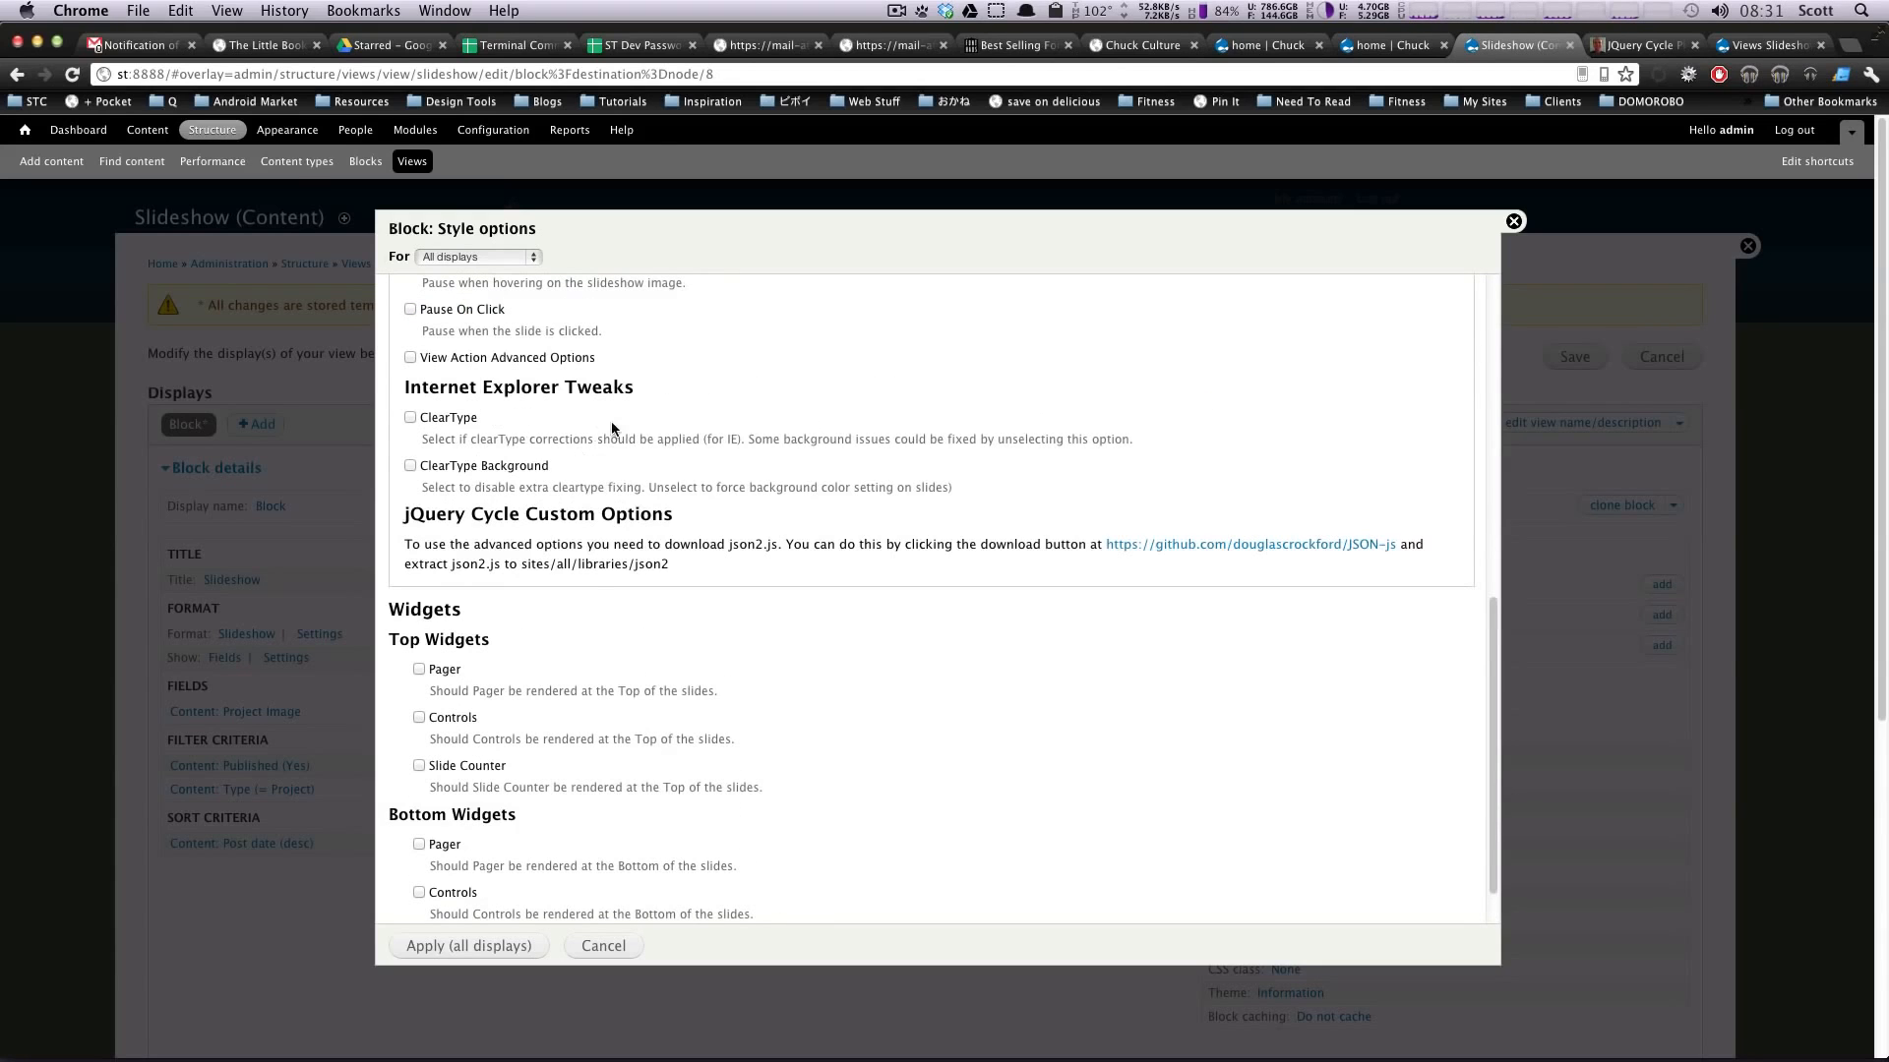
{"action": "left_click_drag", "start_coordinate": [554, 427], "coordinate": [823, 439]}
{"action": "left_click", "coordinate": [764, 475]}
{"action": "left_click_drag", "start_coordinate": [732, 478], "coordinate": [931, 479]}
{"action": "left_click", "coordinate": [995, 488]}
Enable the Controls and Pager widgets at the bottom of the slideshow and review their settings.
{"action": "scroll", "coordinate": [846, 539], "scroll_direction": "down", "scroll_amount": 1}
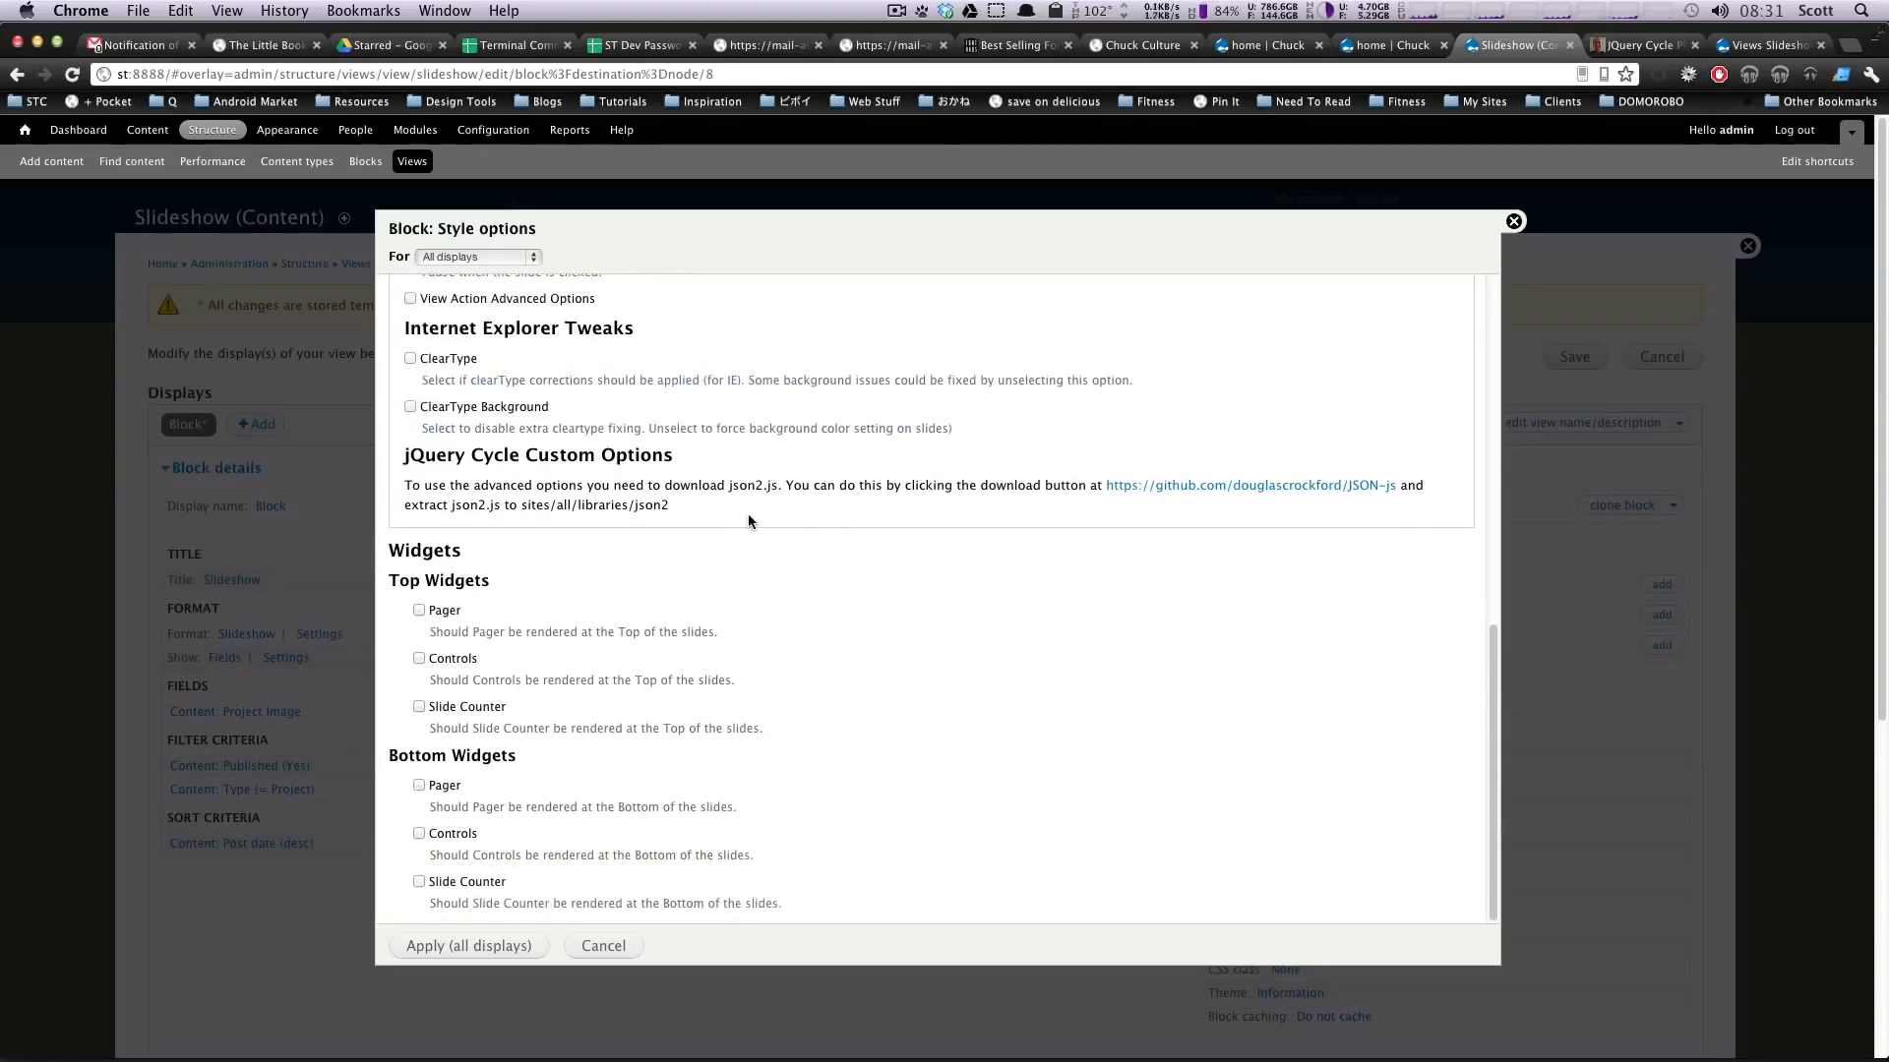
{"action": "scroll", "coordinate": [748, 531], "scroll_direction": "down", "scroll_amount": 2}
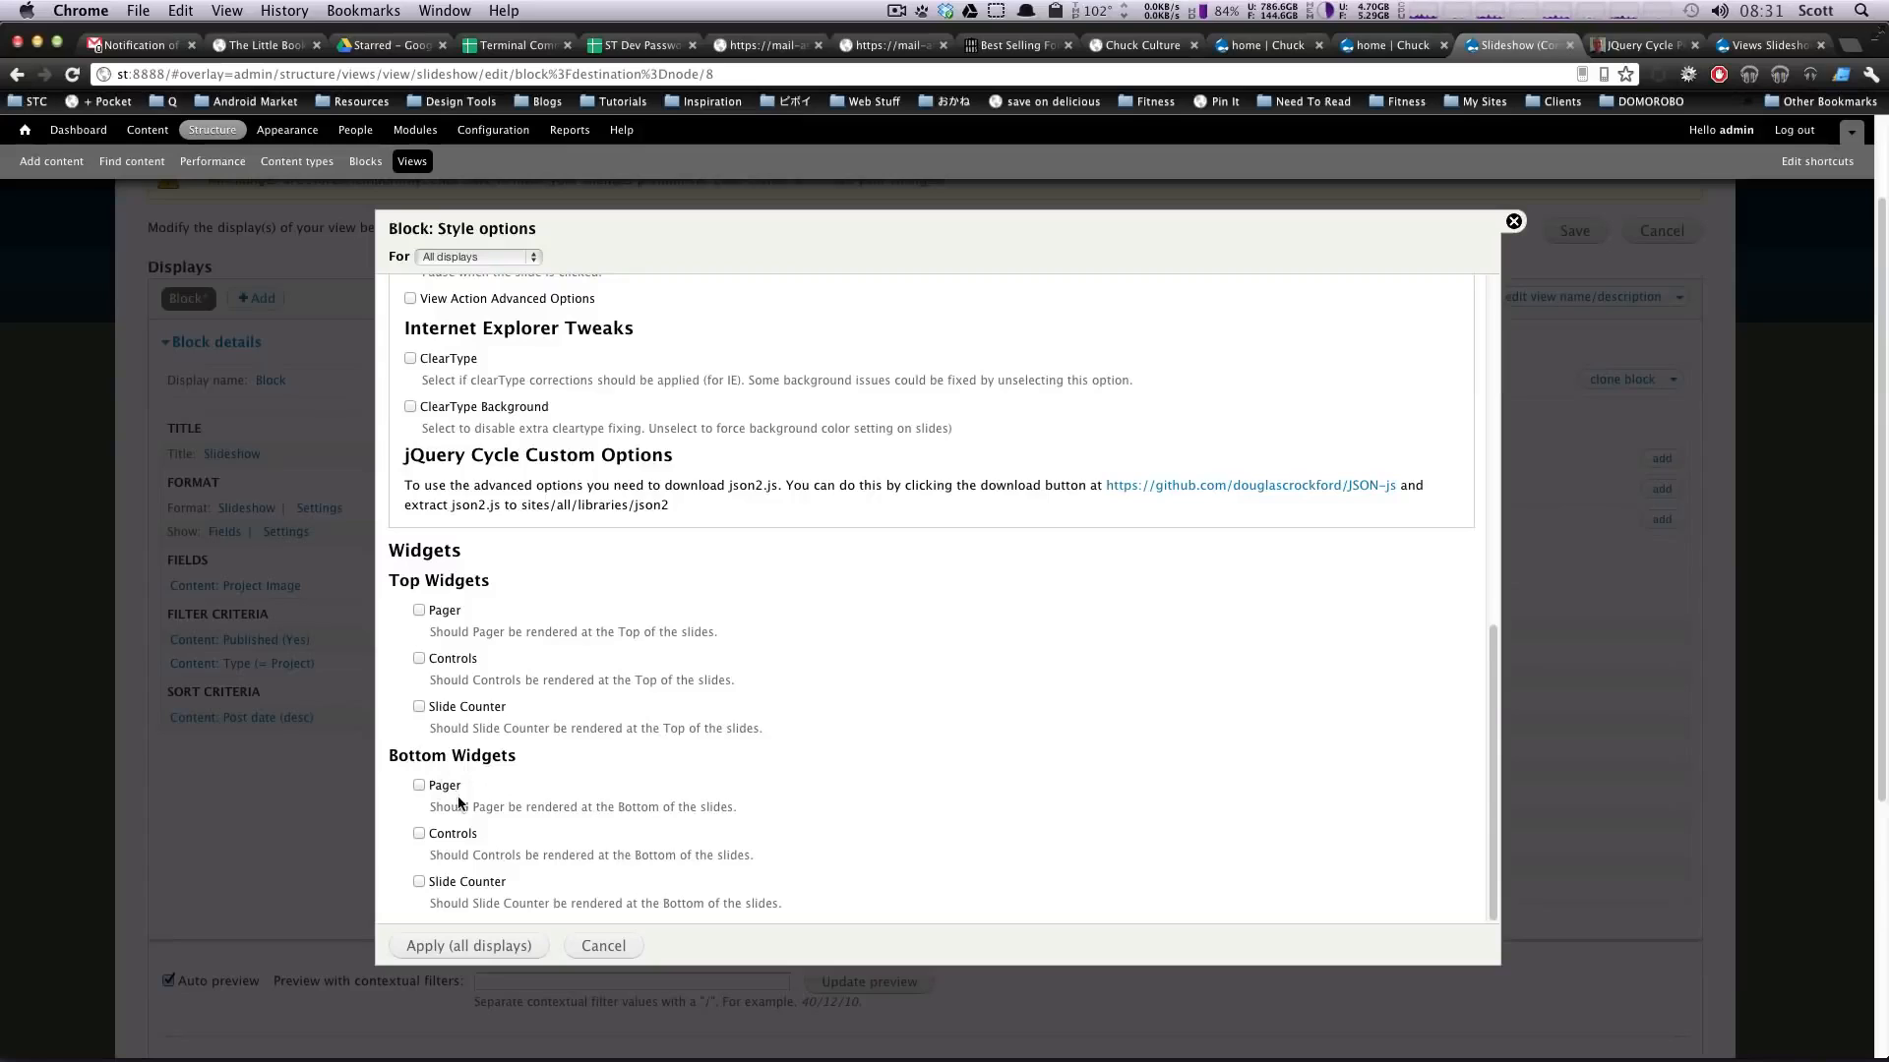
{"action": "left_click", "coordinate": [419, 833]}
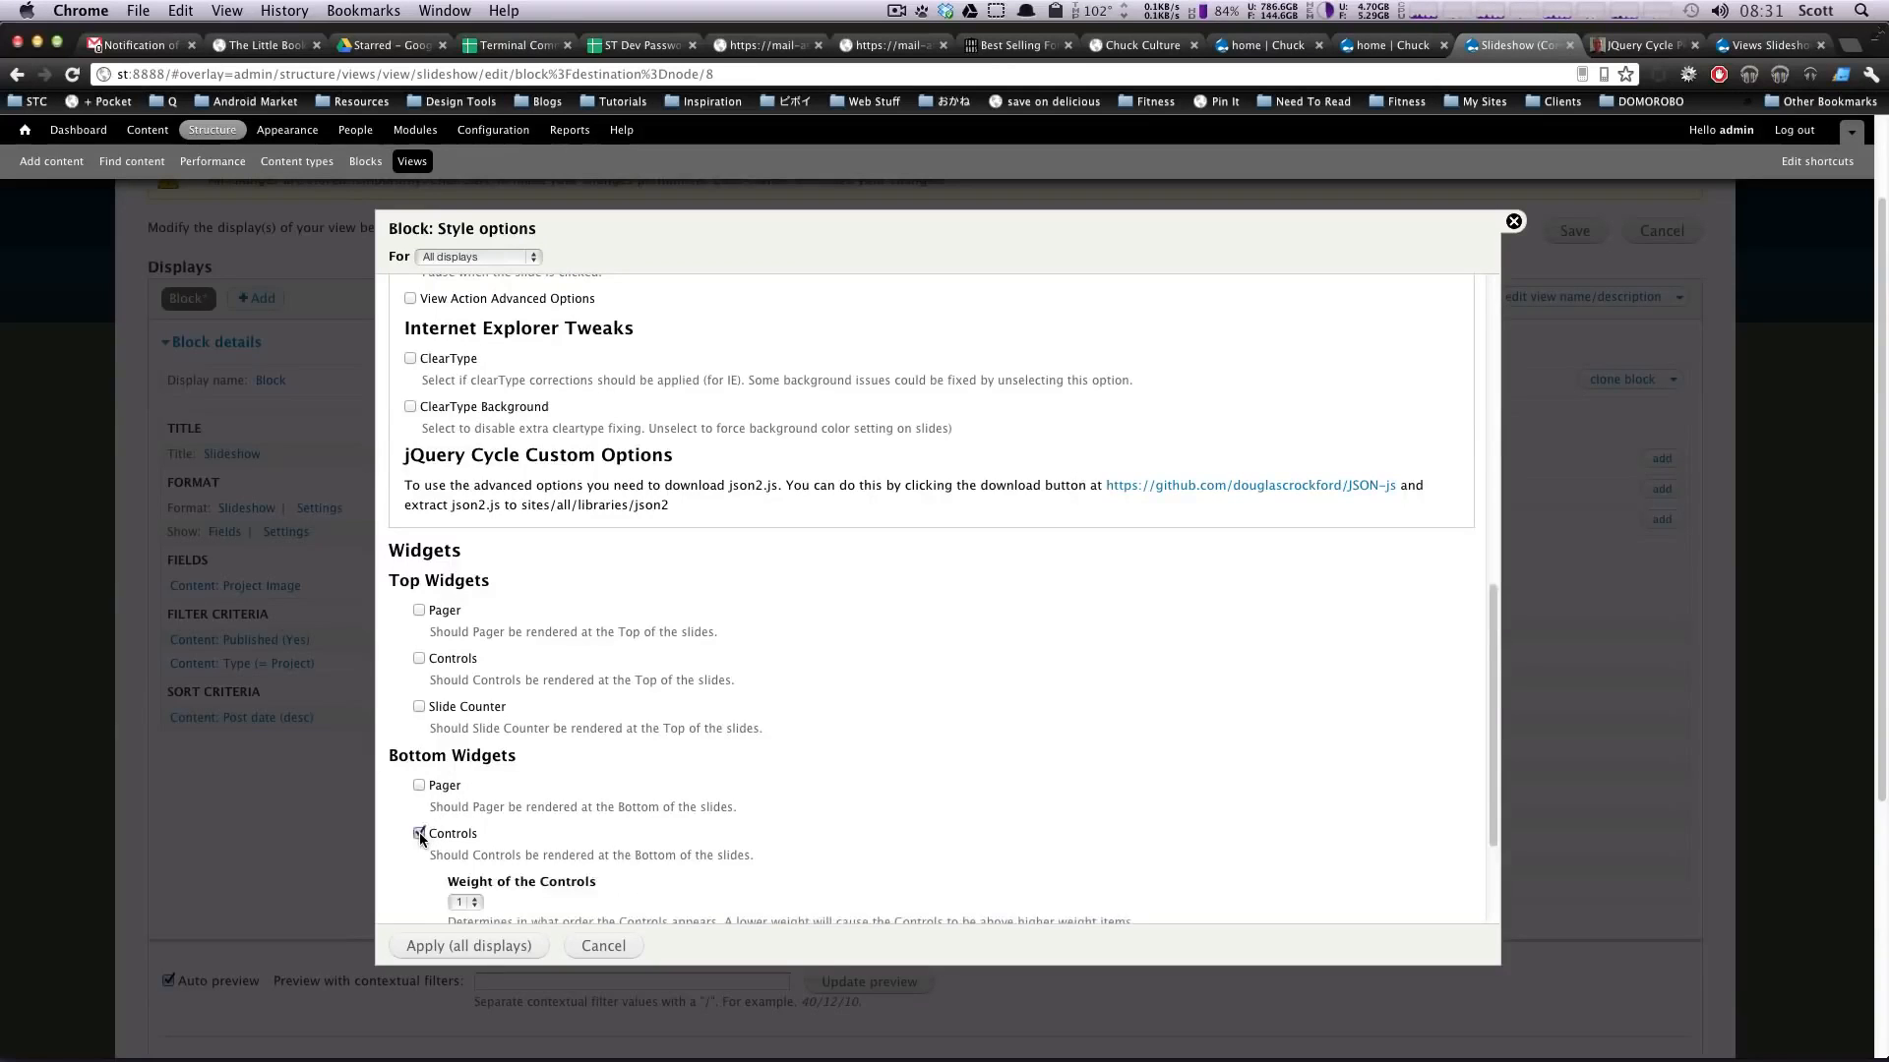
{"action": "scroll", "coordinate": [434, 835], "scroll_direction": "down", "scroll_amount": 3}
{"action": "scroll", "coordinate": [439, 786], "scroll_direction": "up", "scroll_amount": 1}
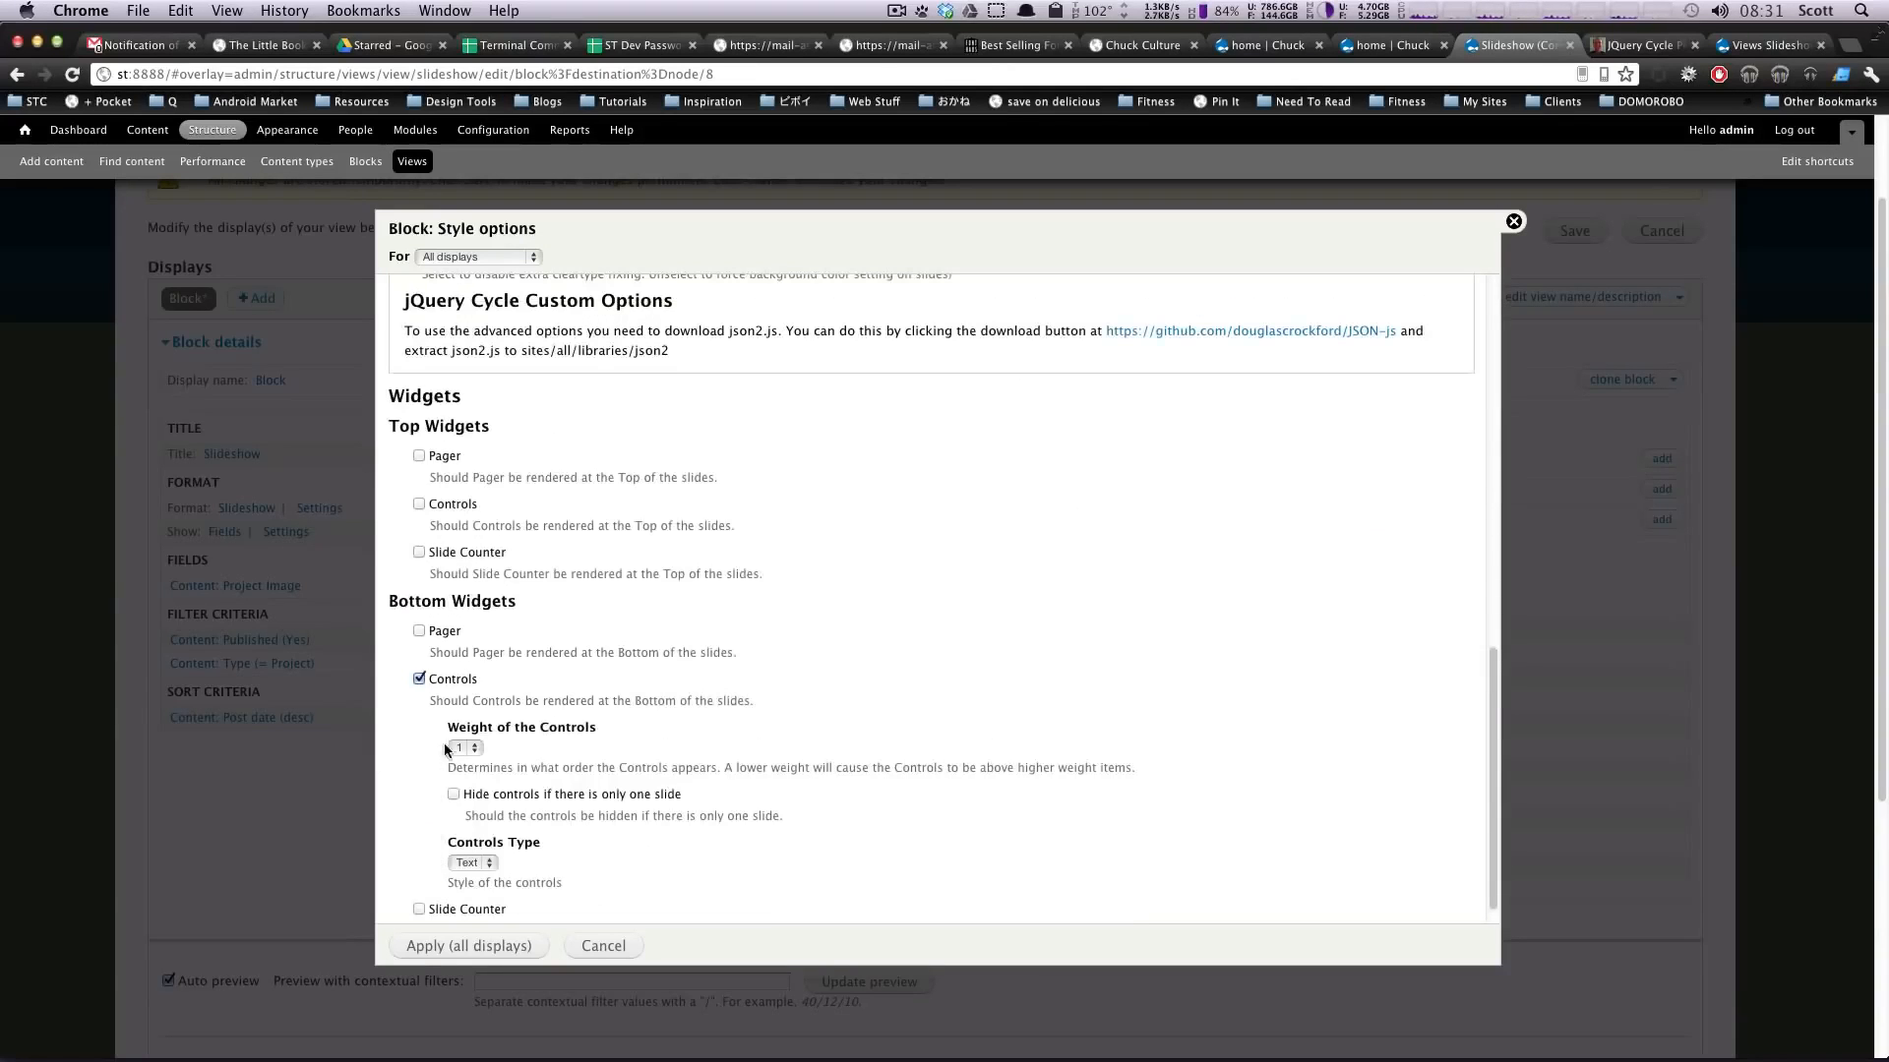
{"action": "scroll", "coordinate": [451, 741], "scroll_direction": "down", "scroll_amount": 3}
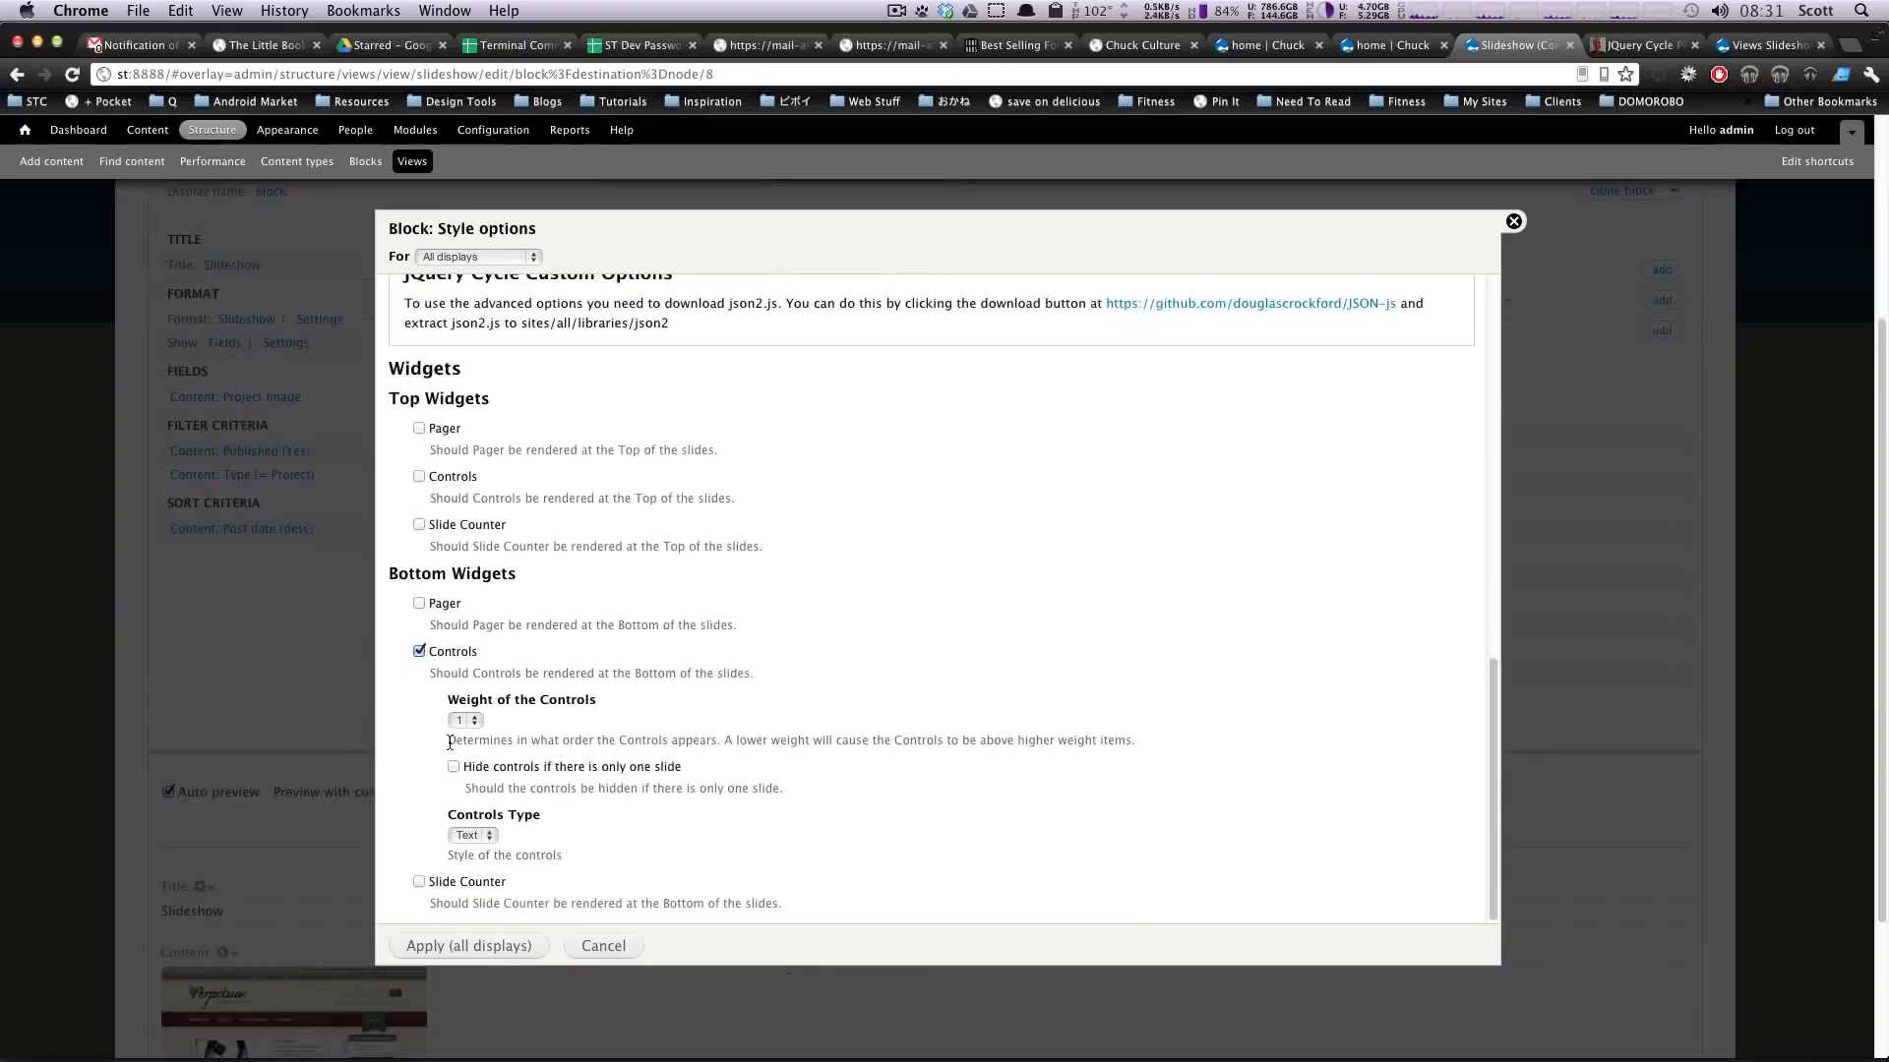
{"action": "left_click", "coordinate": [419, 604]}
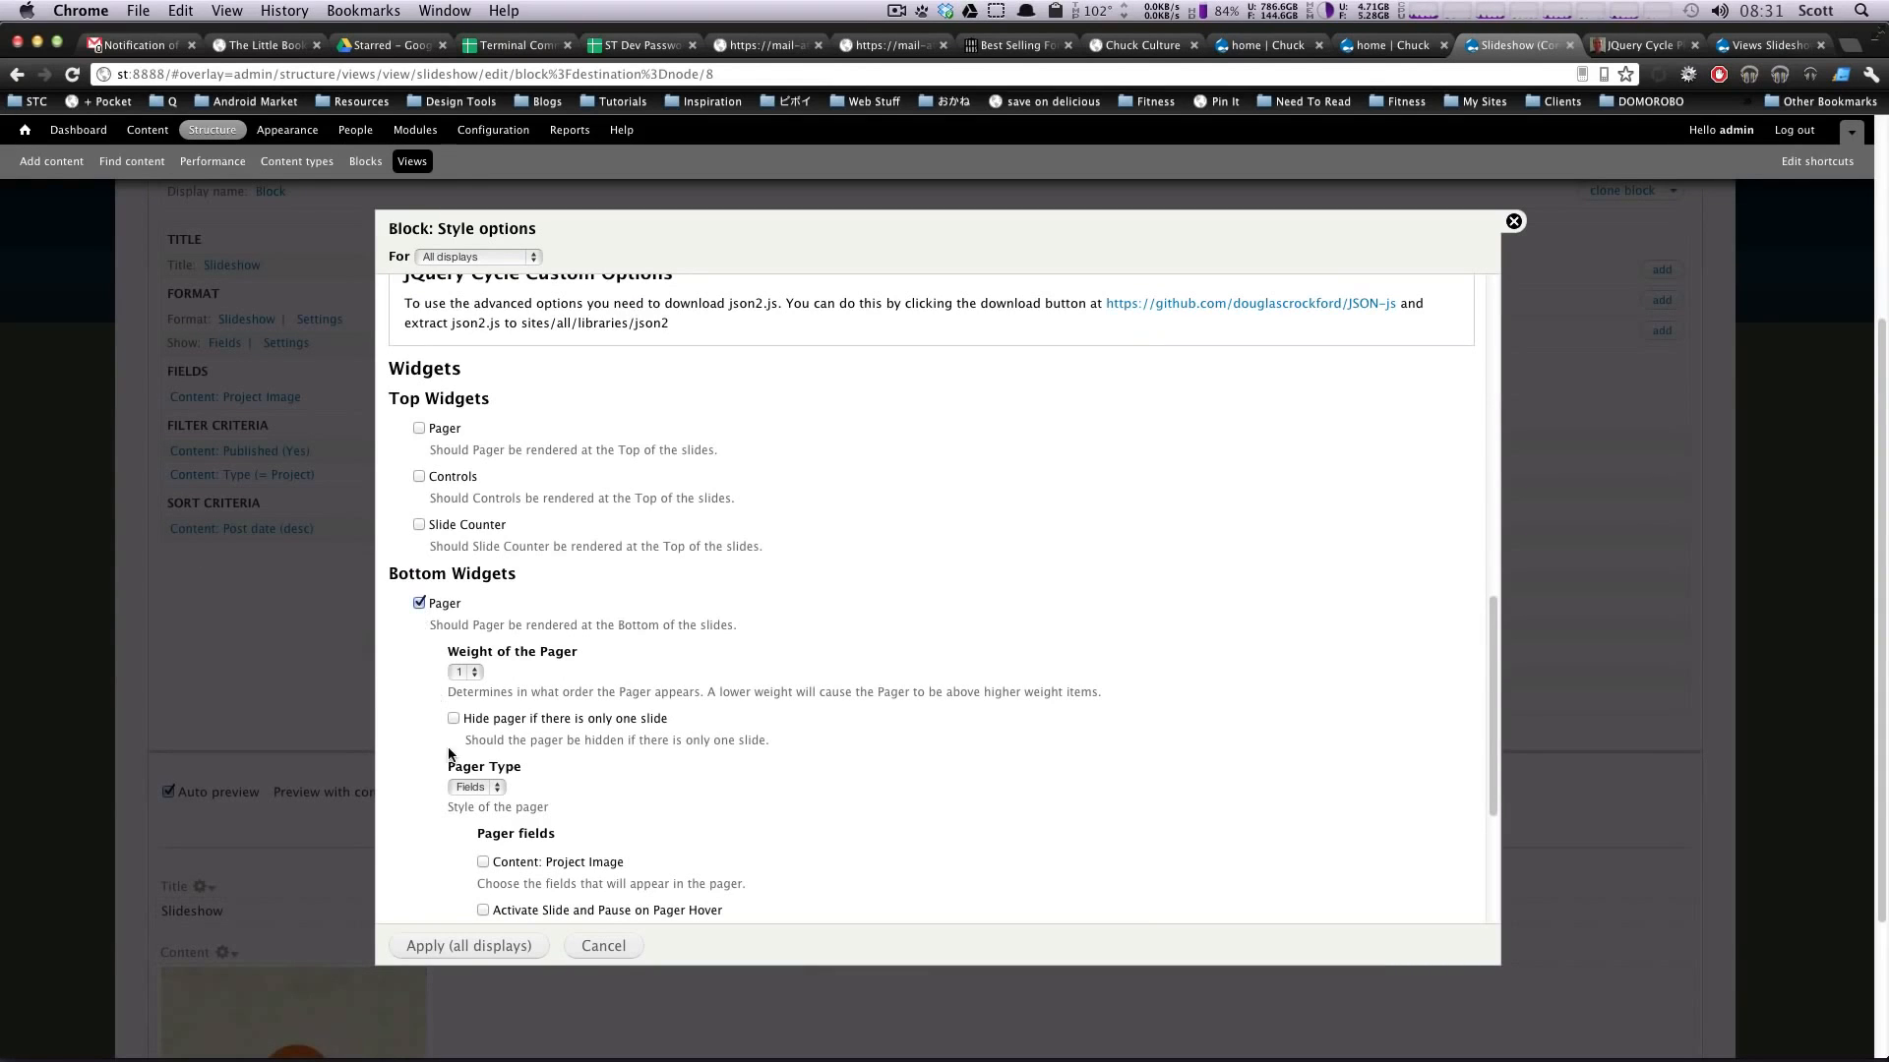
{"action": "scroll", "coordinate": [472, 769], "scroll_direction": "down", "scroll_amount": 4}
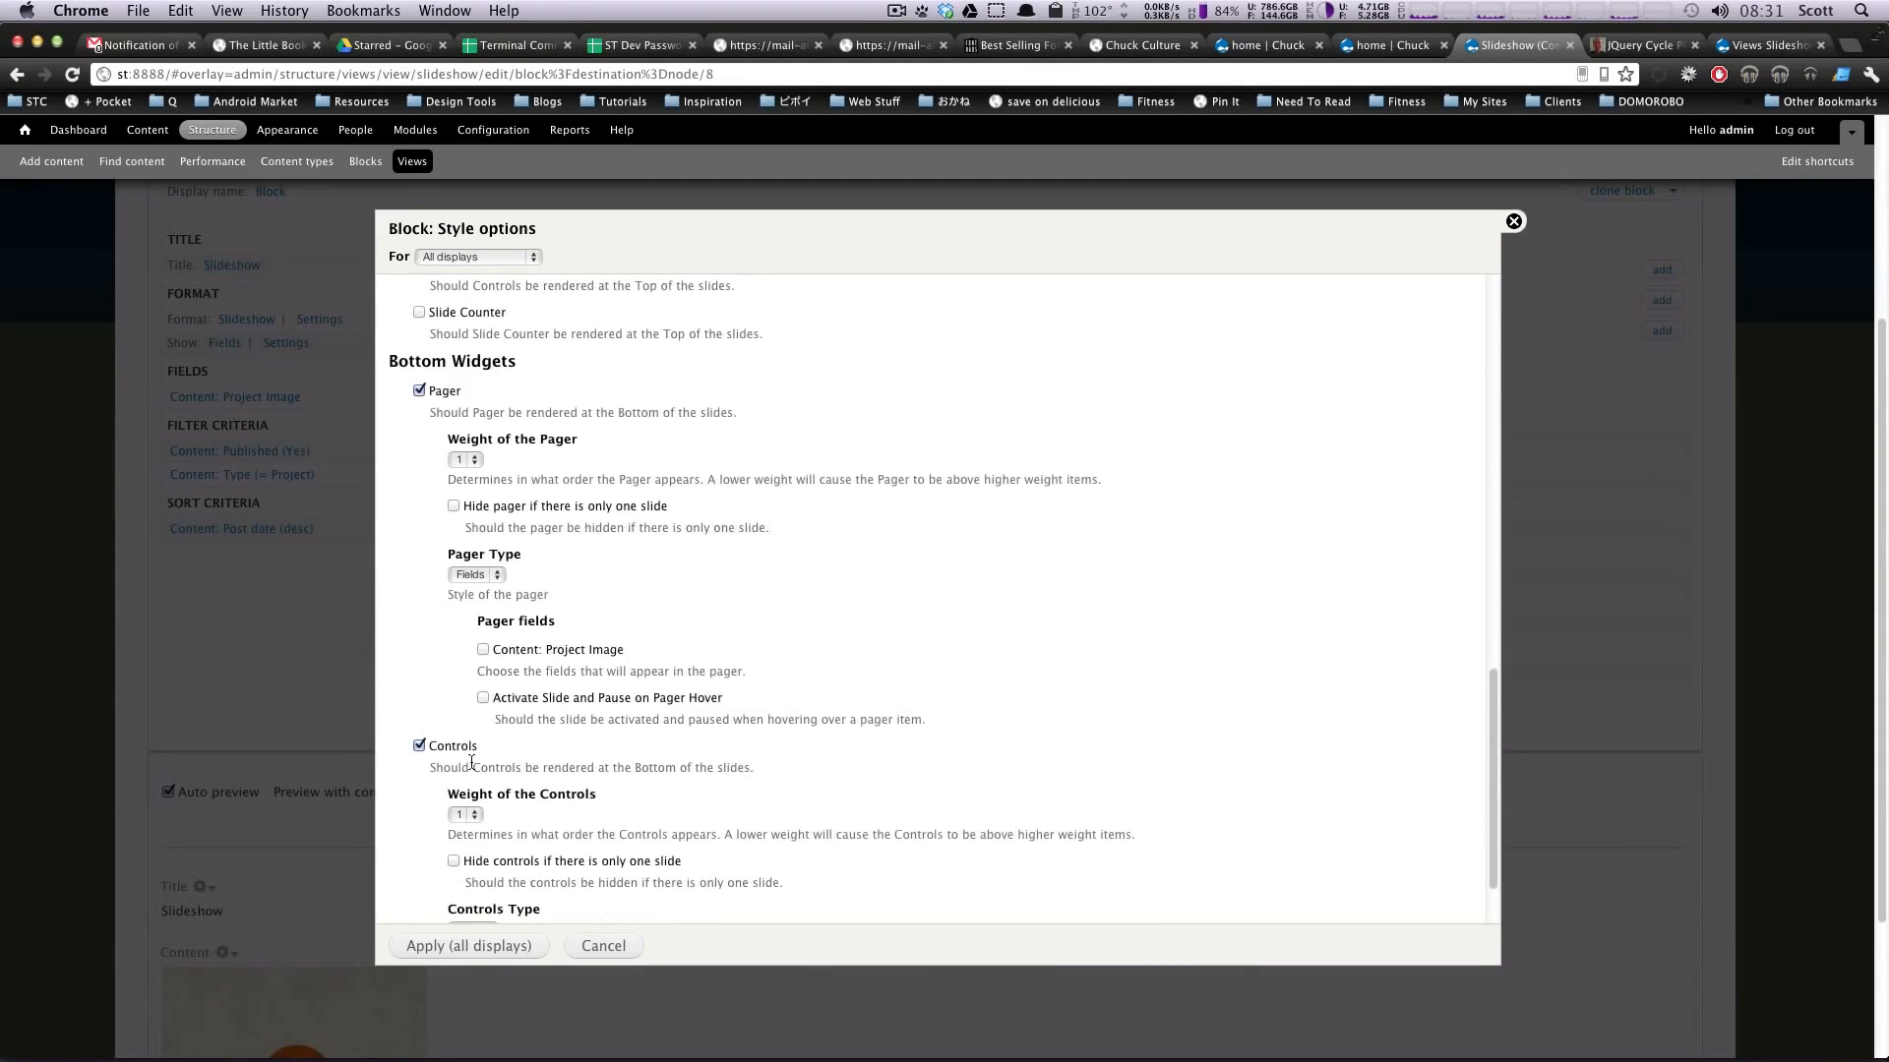
{"action": "scroll", "coordinate": [473, 764], "scroll_direction": "down", "scroll_amount": 1}
{"action": "scroll", "coordinate": [473, 766], "scroll_direction": "up", "scroll_amount": 10}
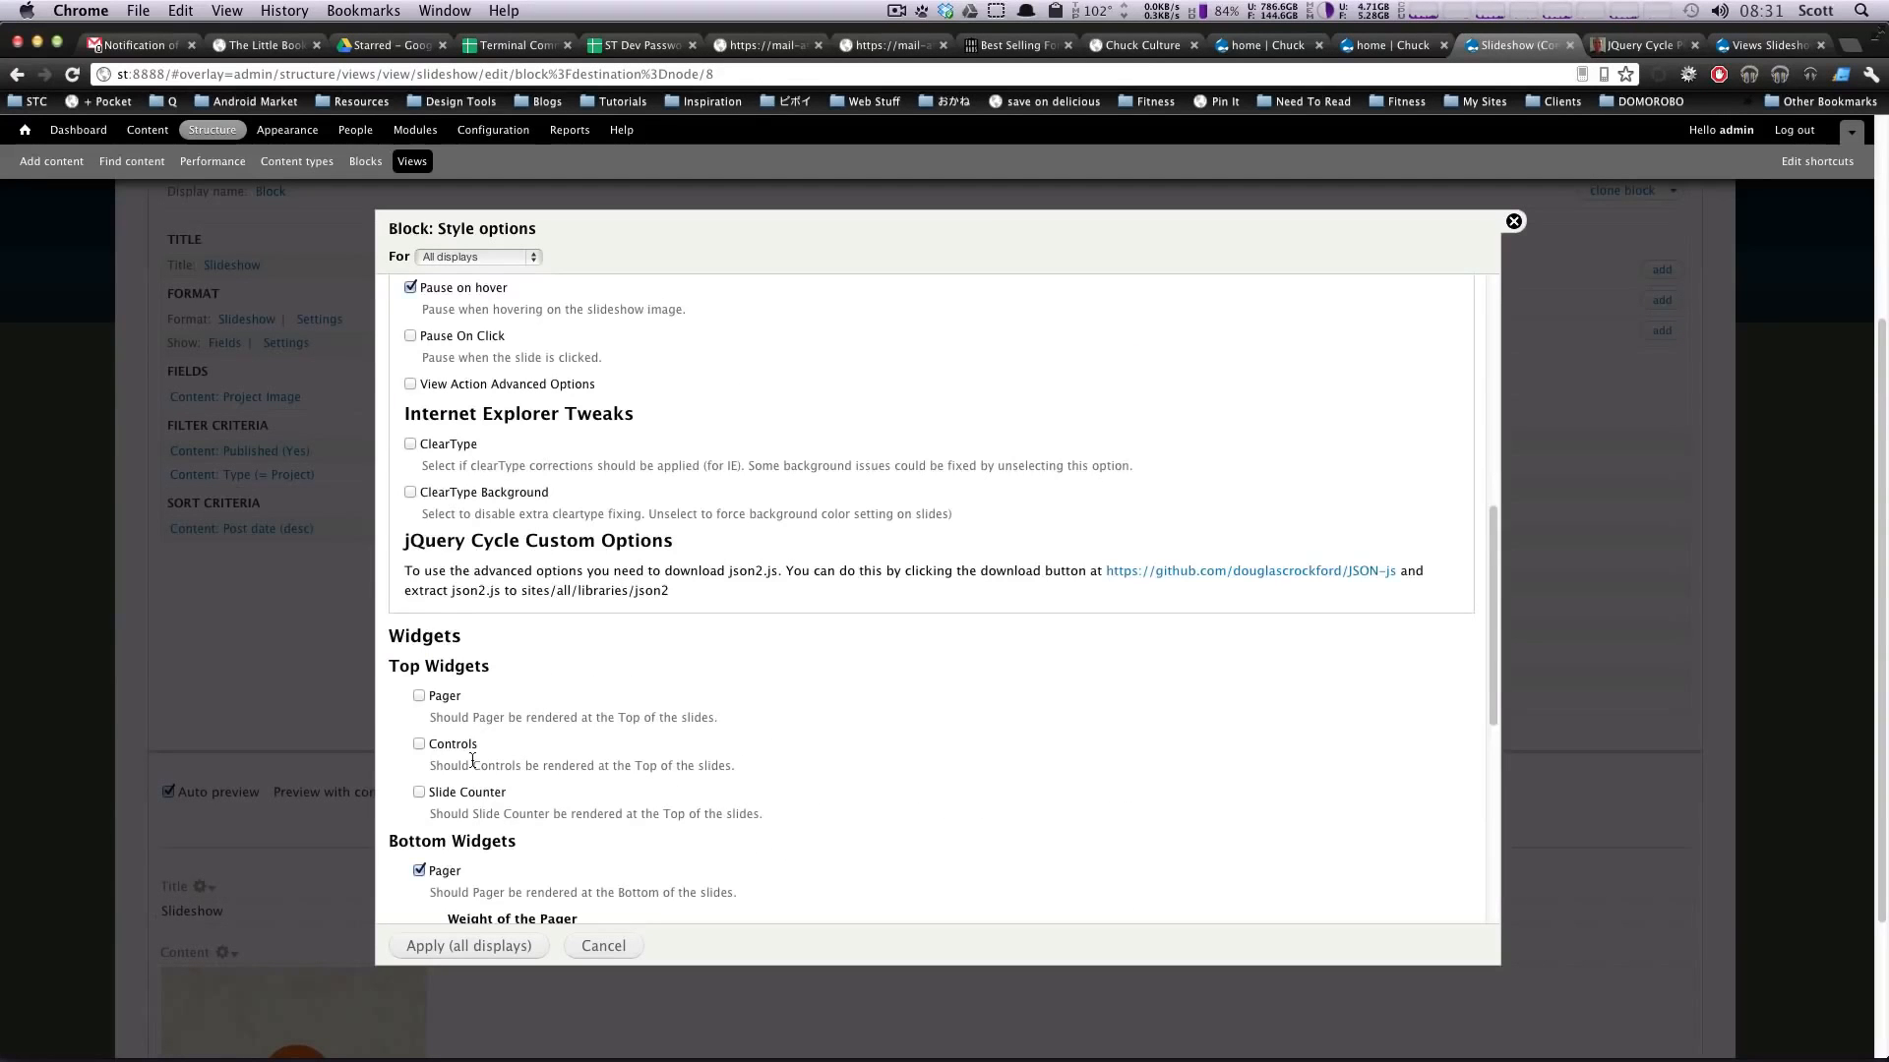
Check the available types for the bottom Pager and Controls widgets, keeping Fields and Text, and apply the style options to all displays.
{"action": "scroll", "coordinate": [530, 689], "scroll_direction": "down", "scroll_amount": 4}
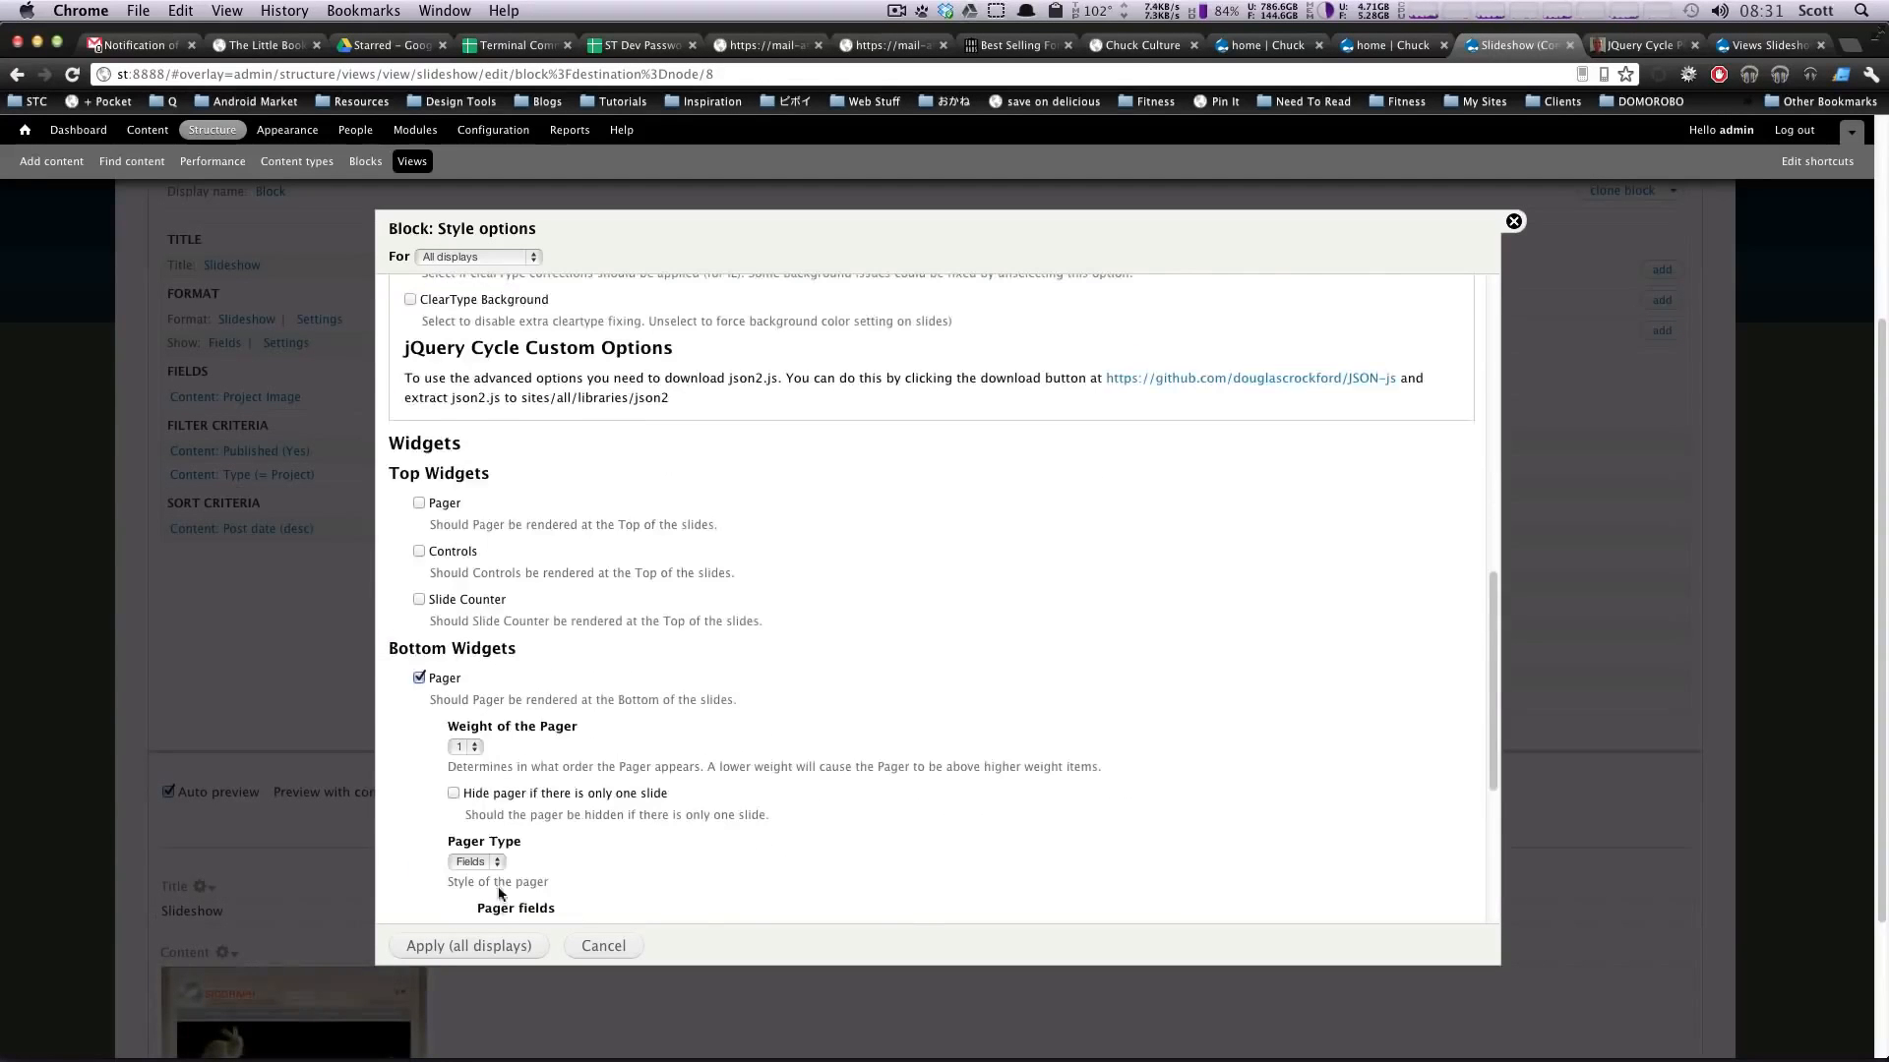
{"action": "scroll", "coordinate": [502, 890], "scroll_direction": "down", "scroll_amount": 2}
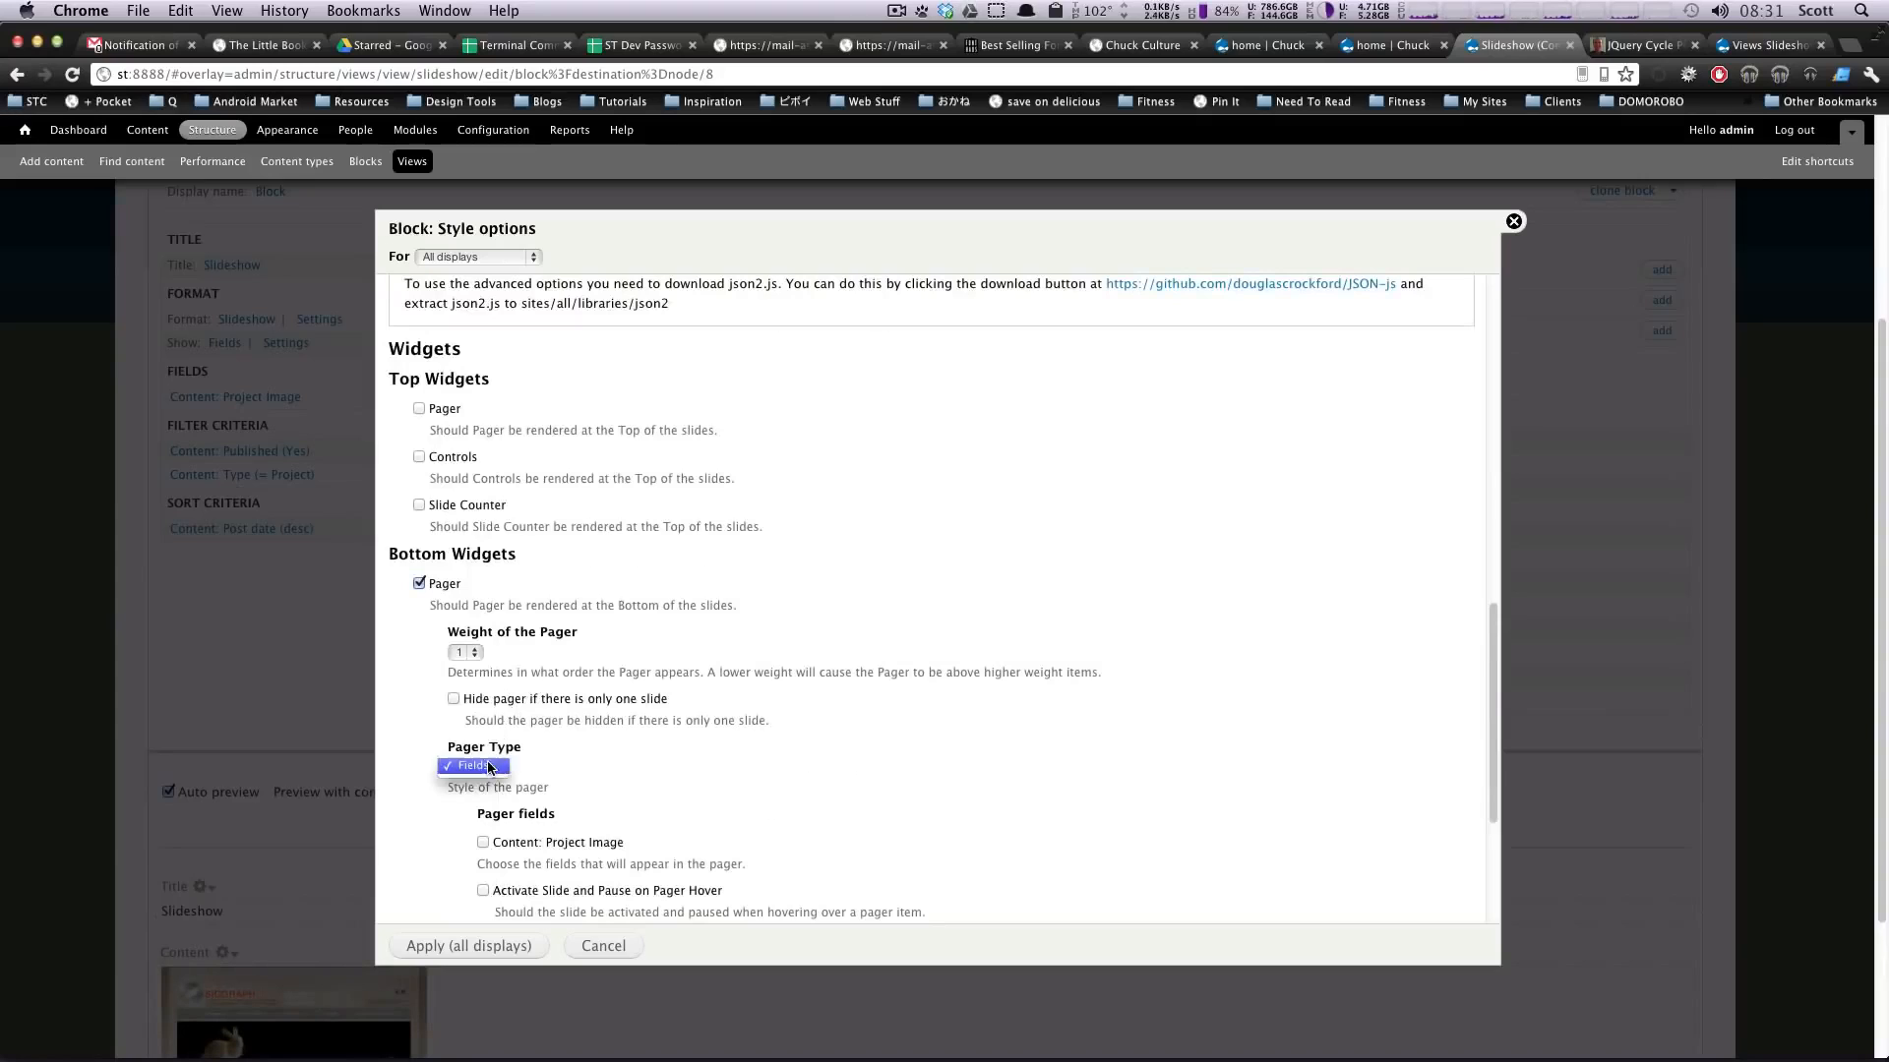
{"action": "left_click", "coordinate": [489, 768]}
{"action": "scroll", "coordinate": [669, 773], "scroll_direction": "down", "scroll_amount": 5}
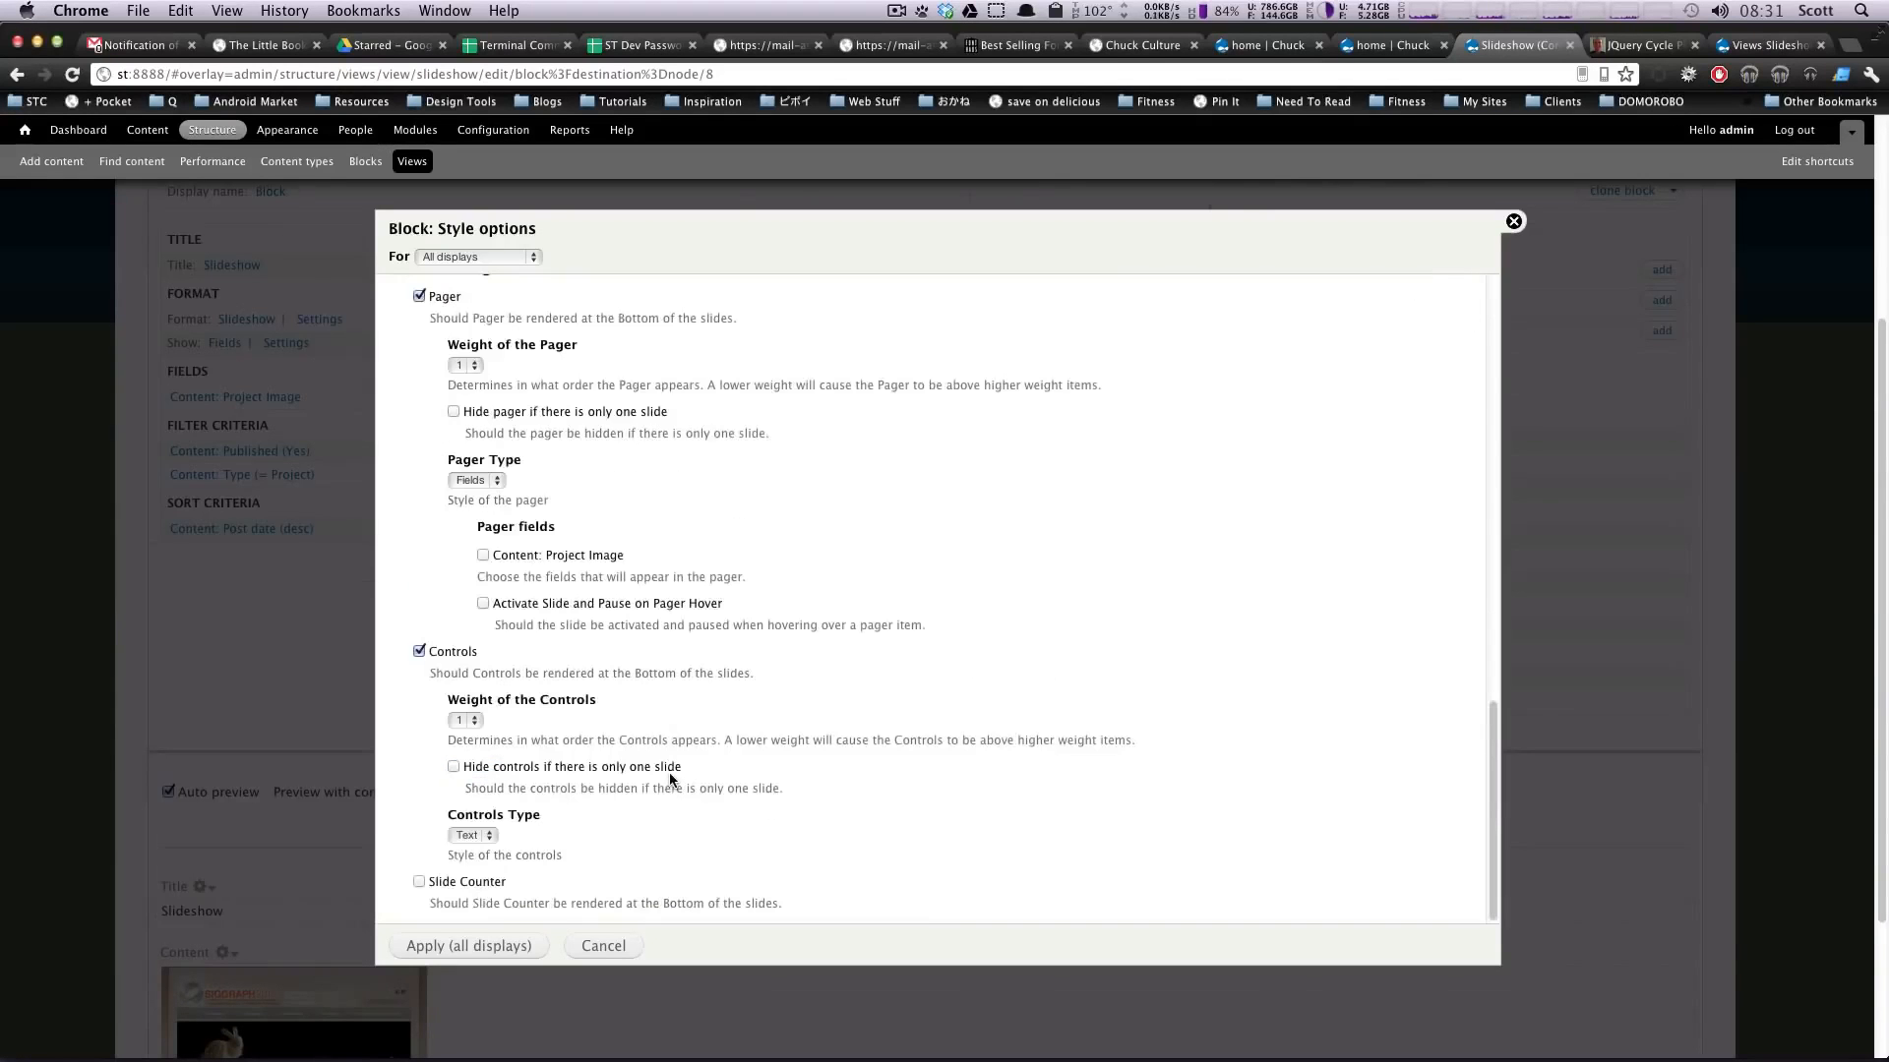
{"action": "left_click", "coordinate": [481, 834]}
{"action": "left_click", "coordinate": [481, 838]}
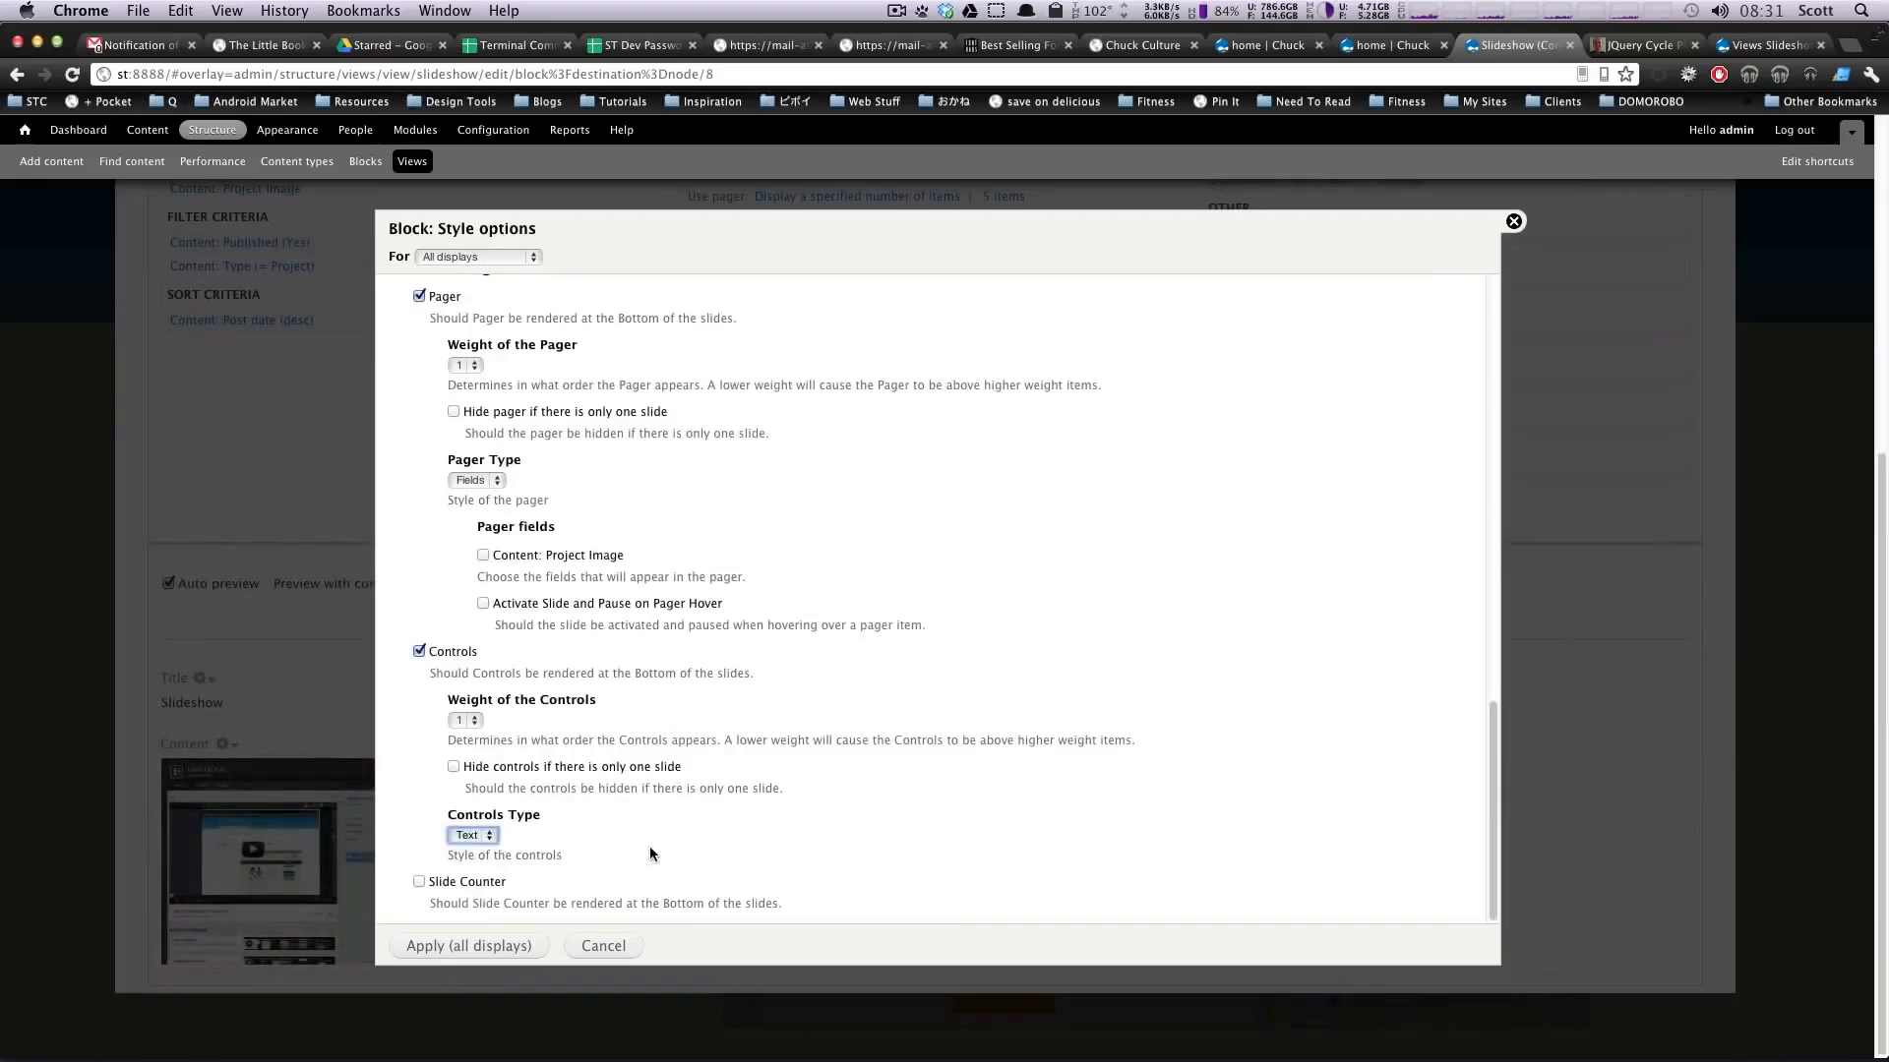
{"action": "left_click", "coordinate": [470, 947]}
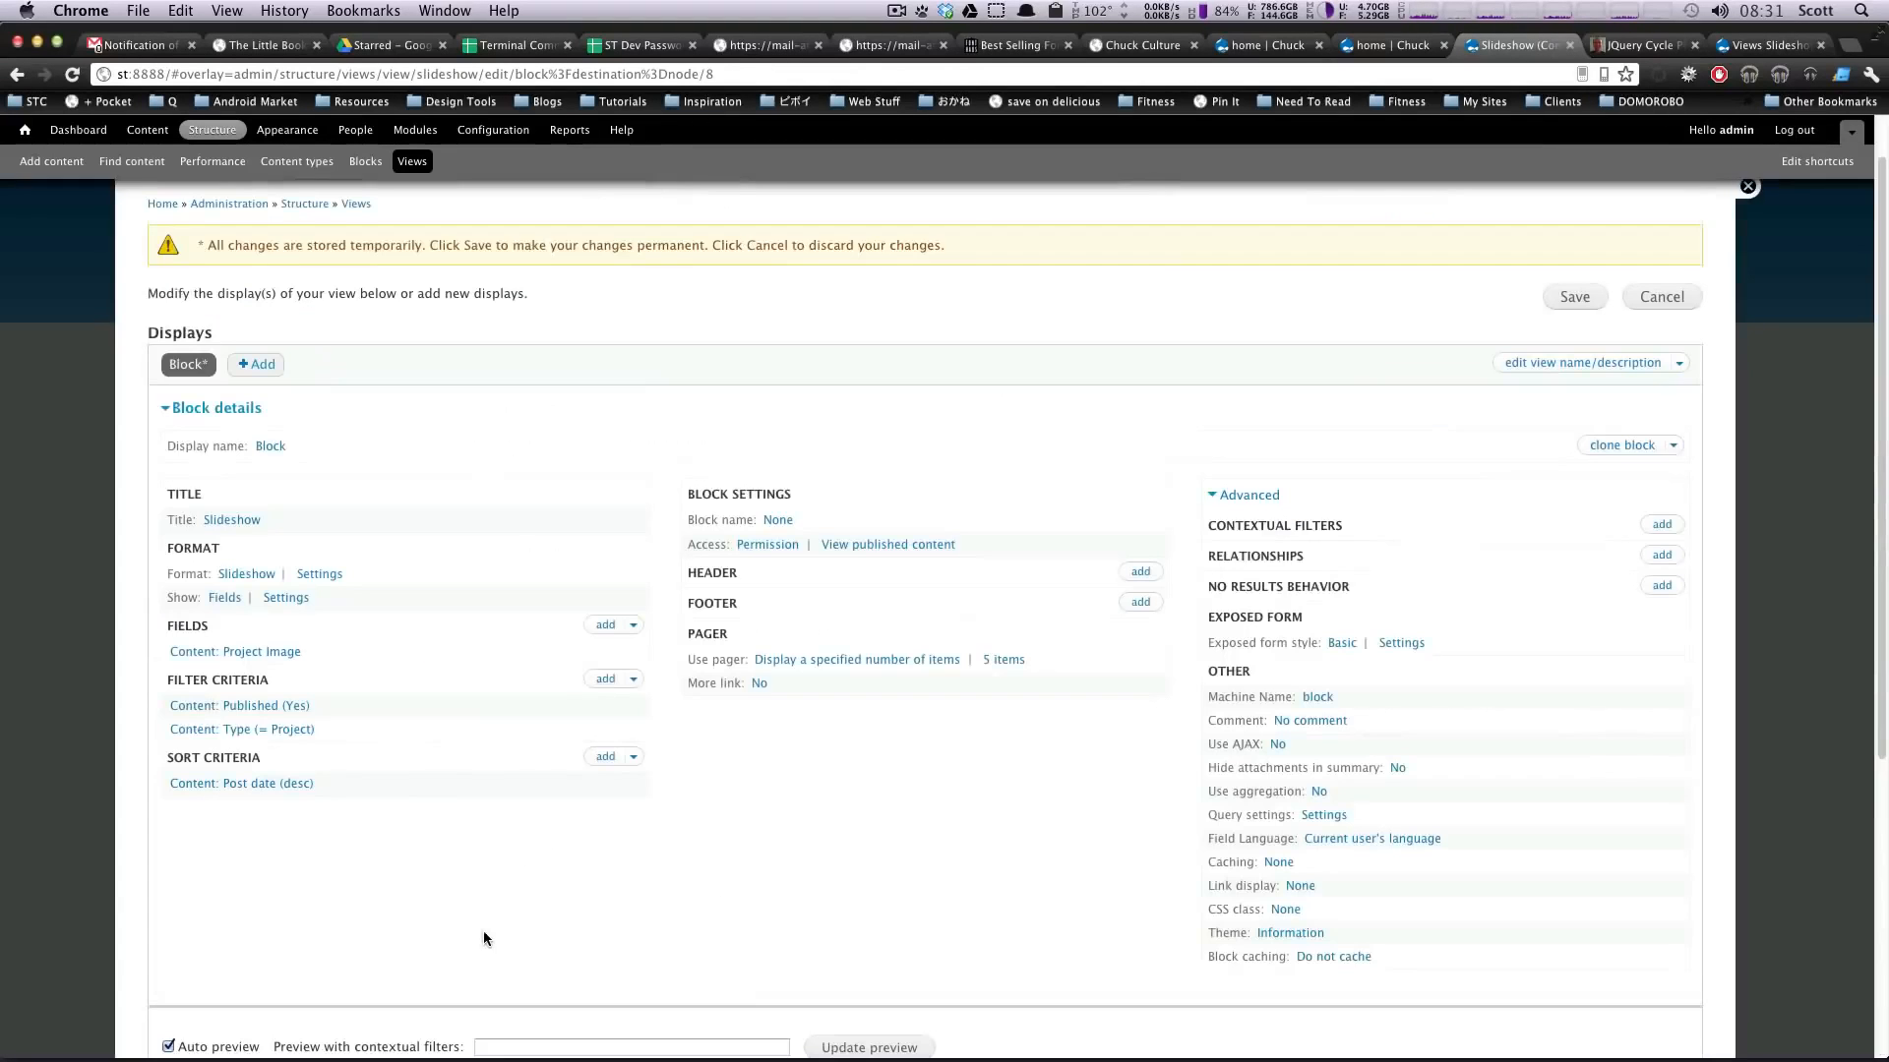
Advance through several slides in the view preview to test the slideshow's Next control and horizontal transition.
{"action": "scroll", "coordinate": [649, 841], "scroll_direction": "down", "scroll_amount": 5}
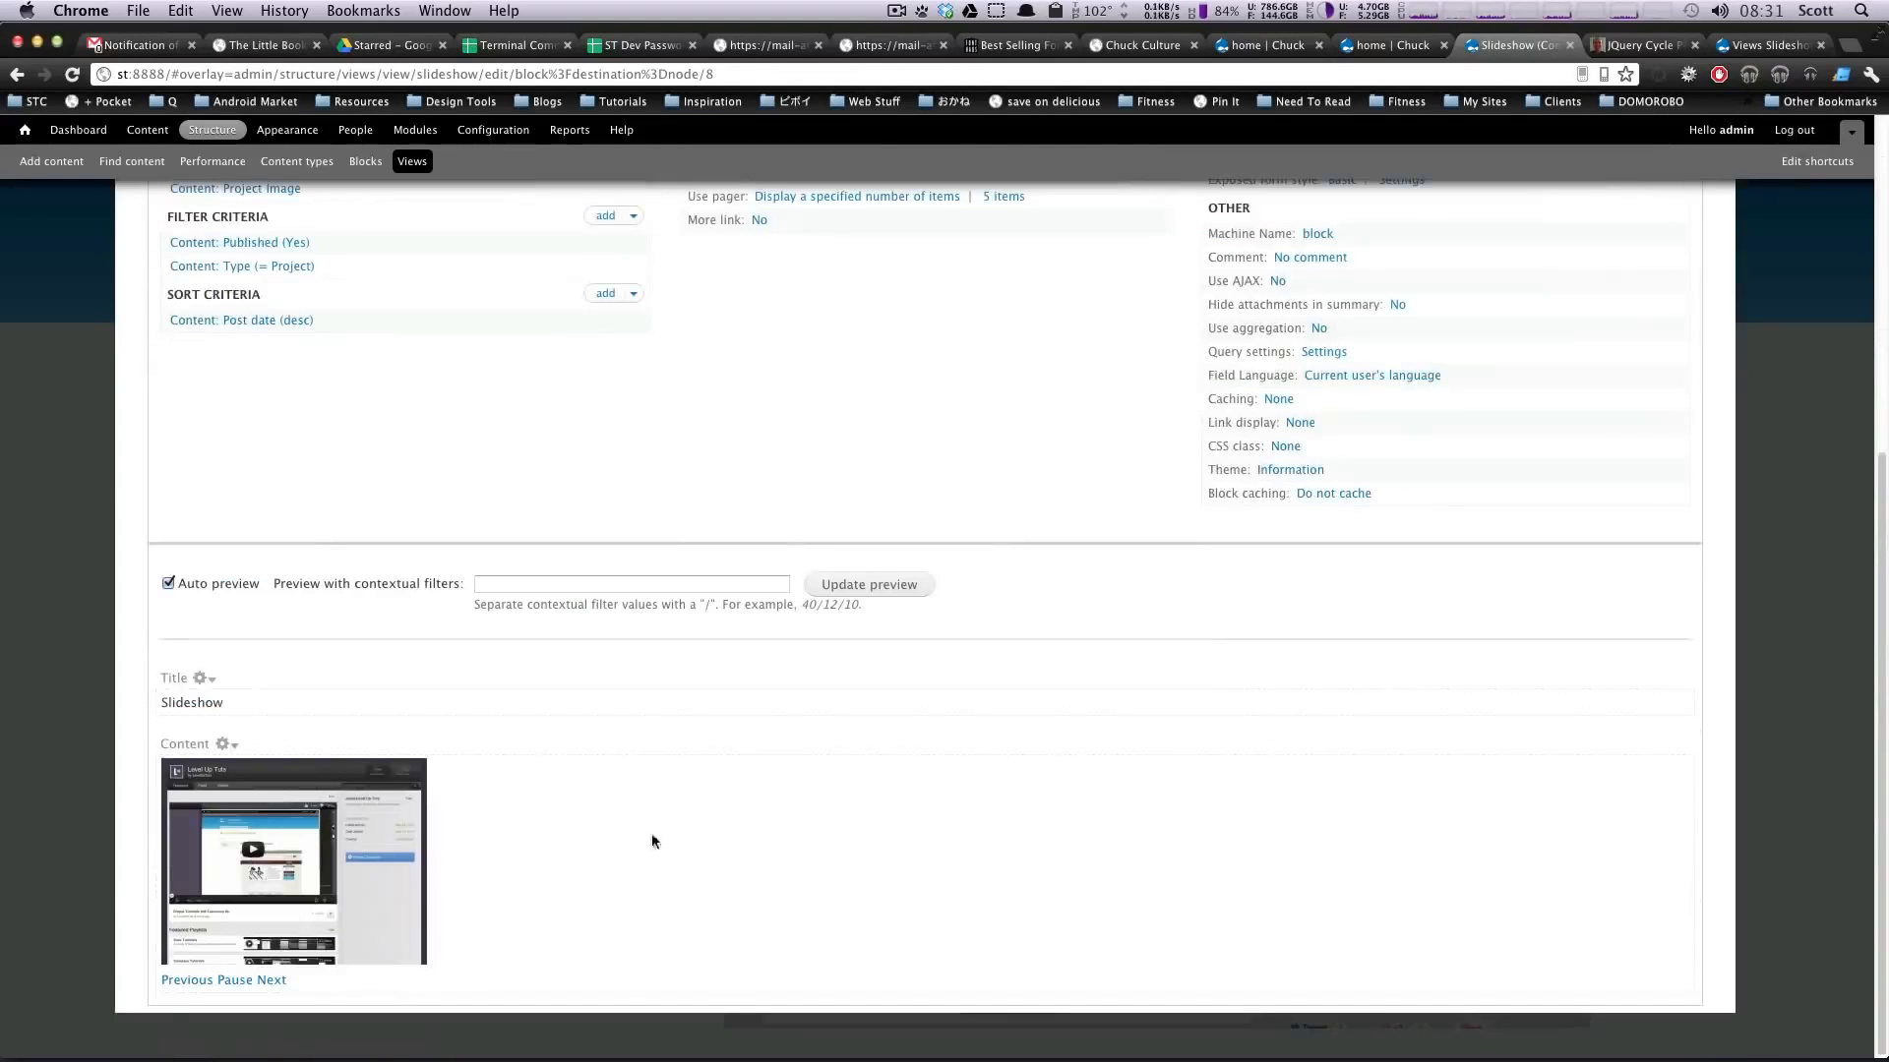
{"action": "left_click", "coordinate": [270, 981]}
{"action": "left_click", "coordinate": [270, 986]}
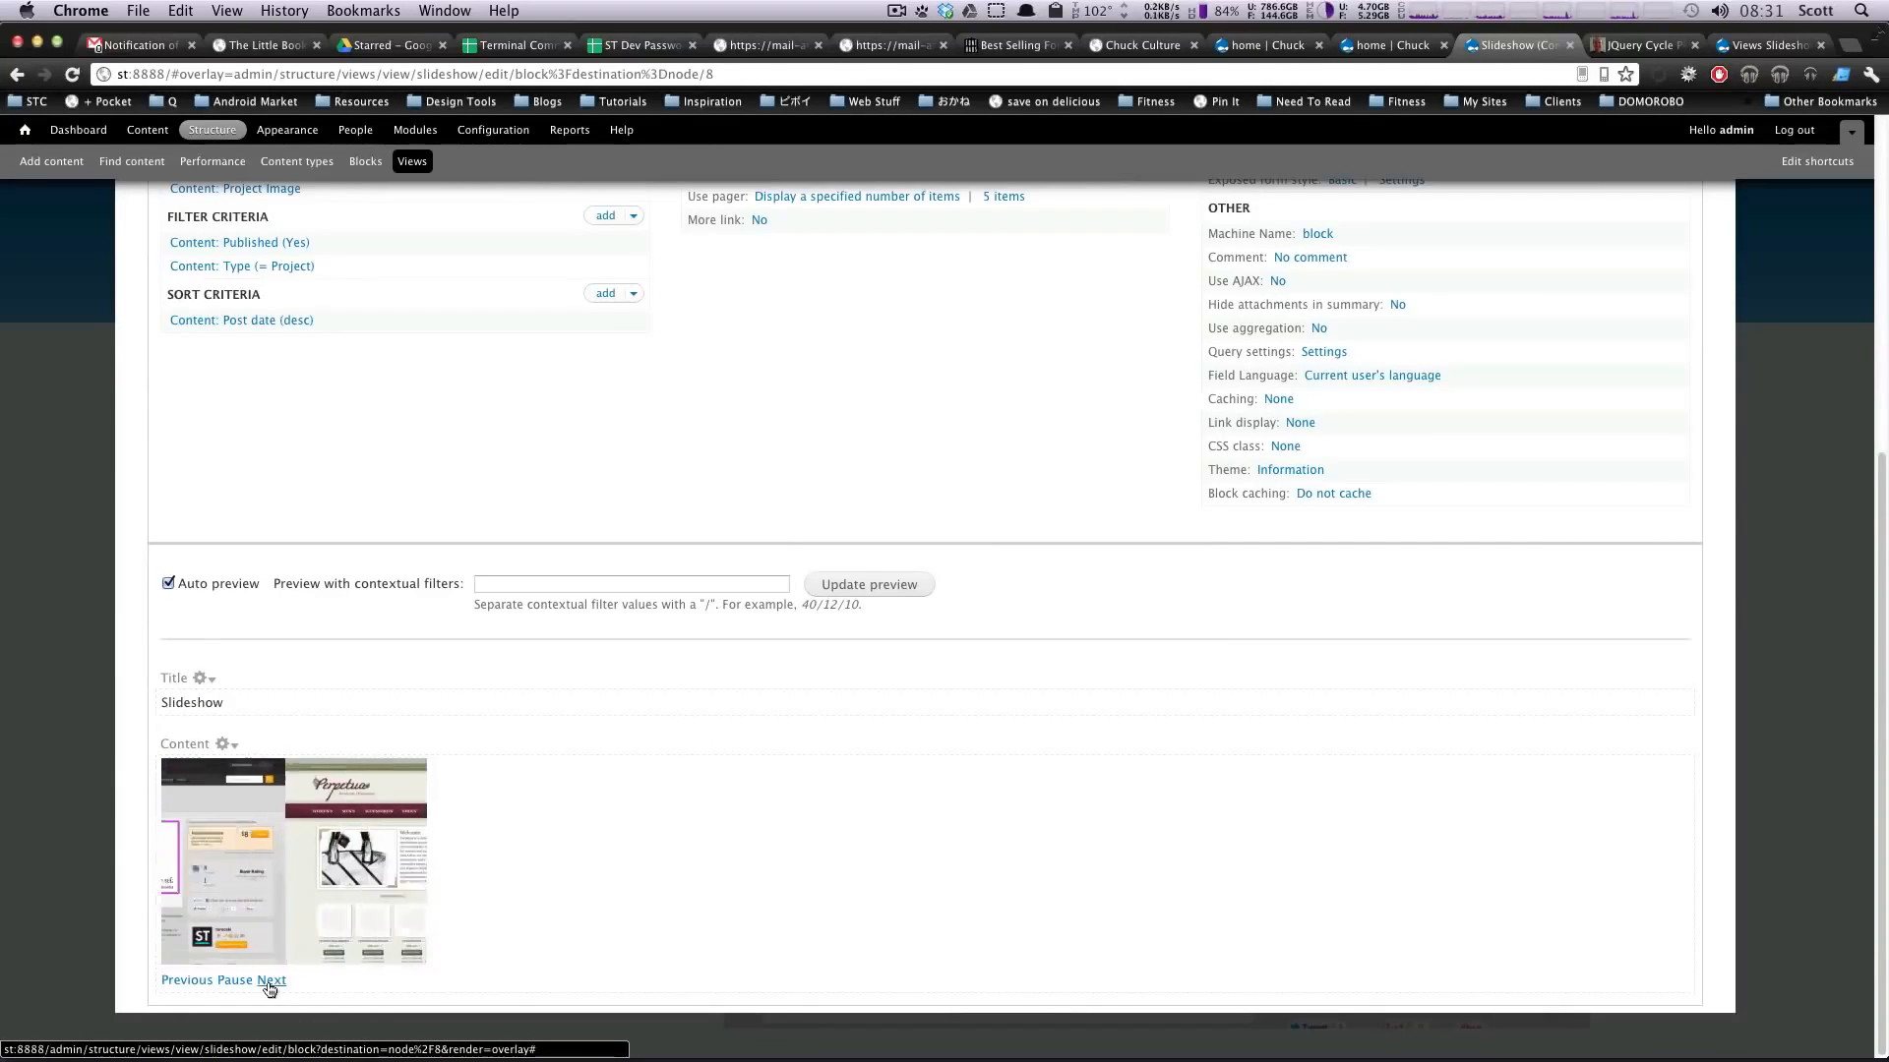
{"action": "left_click", "coordinate": [271, 986]}
{"action": "left_click", "coordinate": [271, 986]}
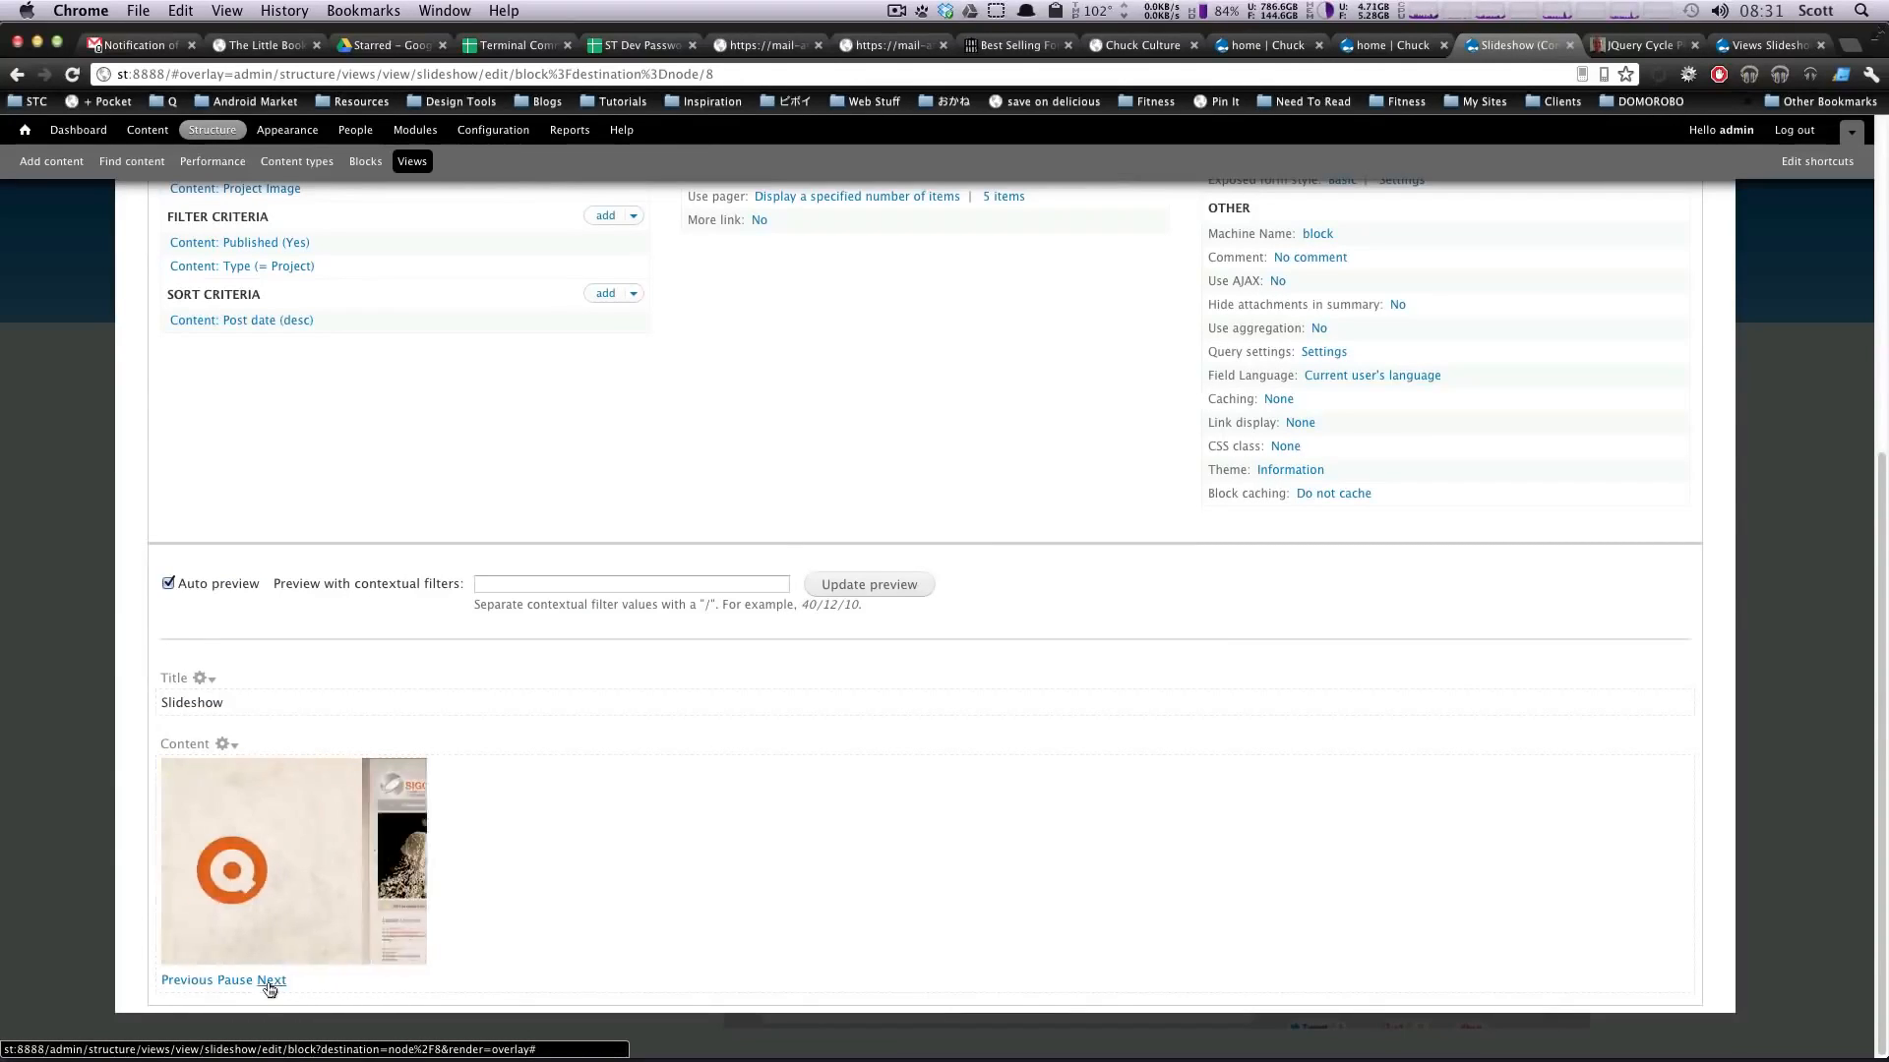
{"action": "left_click", "coordinate": [270, 987]}
{"action": "scroll", "coordinate": [74, 337], "scroll_direction": "up", "scroll_amount": 2}
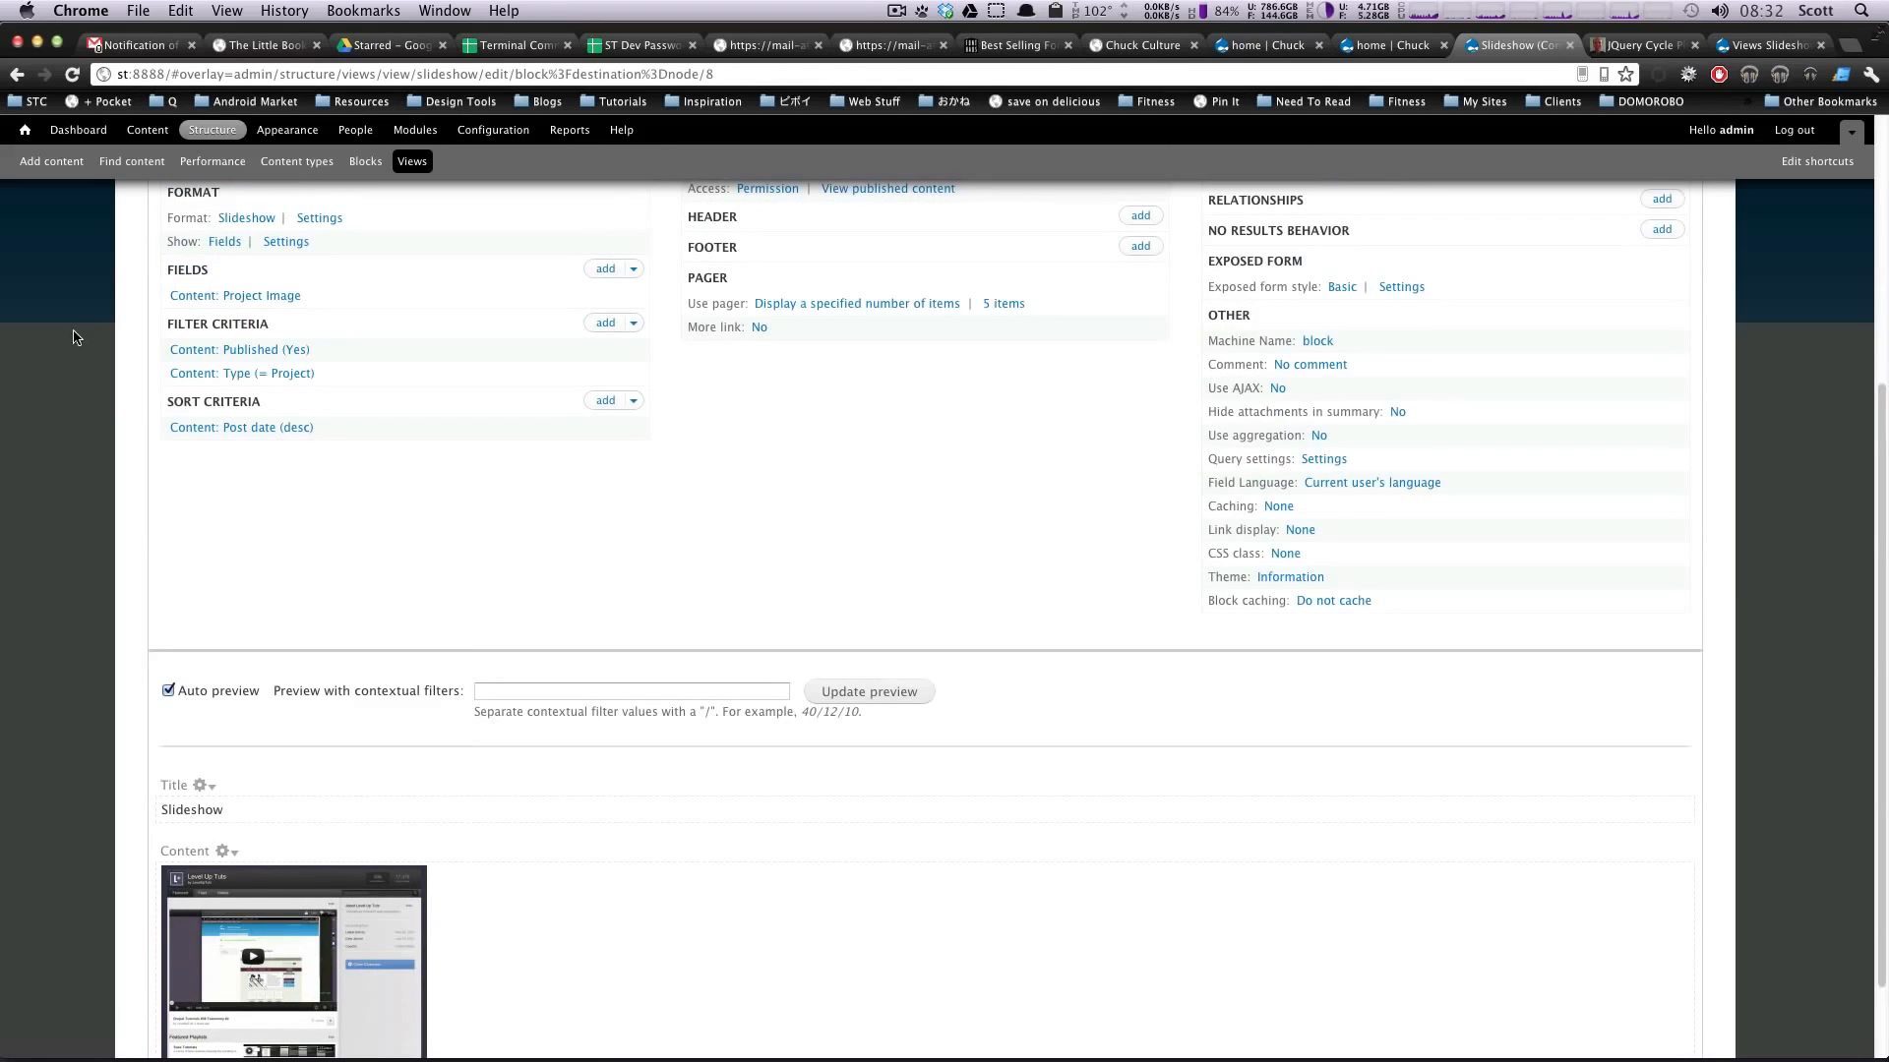
Disable the bottom Pager widget, set the transition effect to scrollVert, and apply the style options to all displays.
{"action": "left_click", "coordinate": [319, 218]}
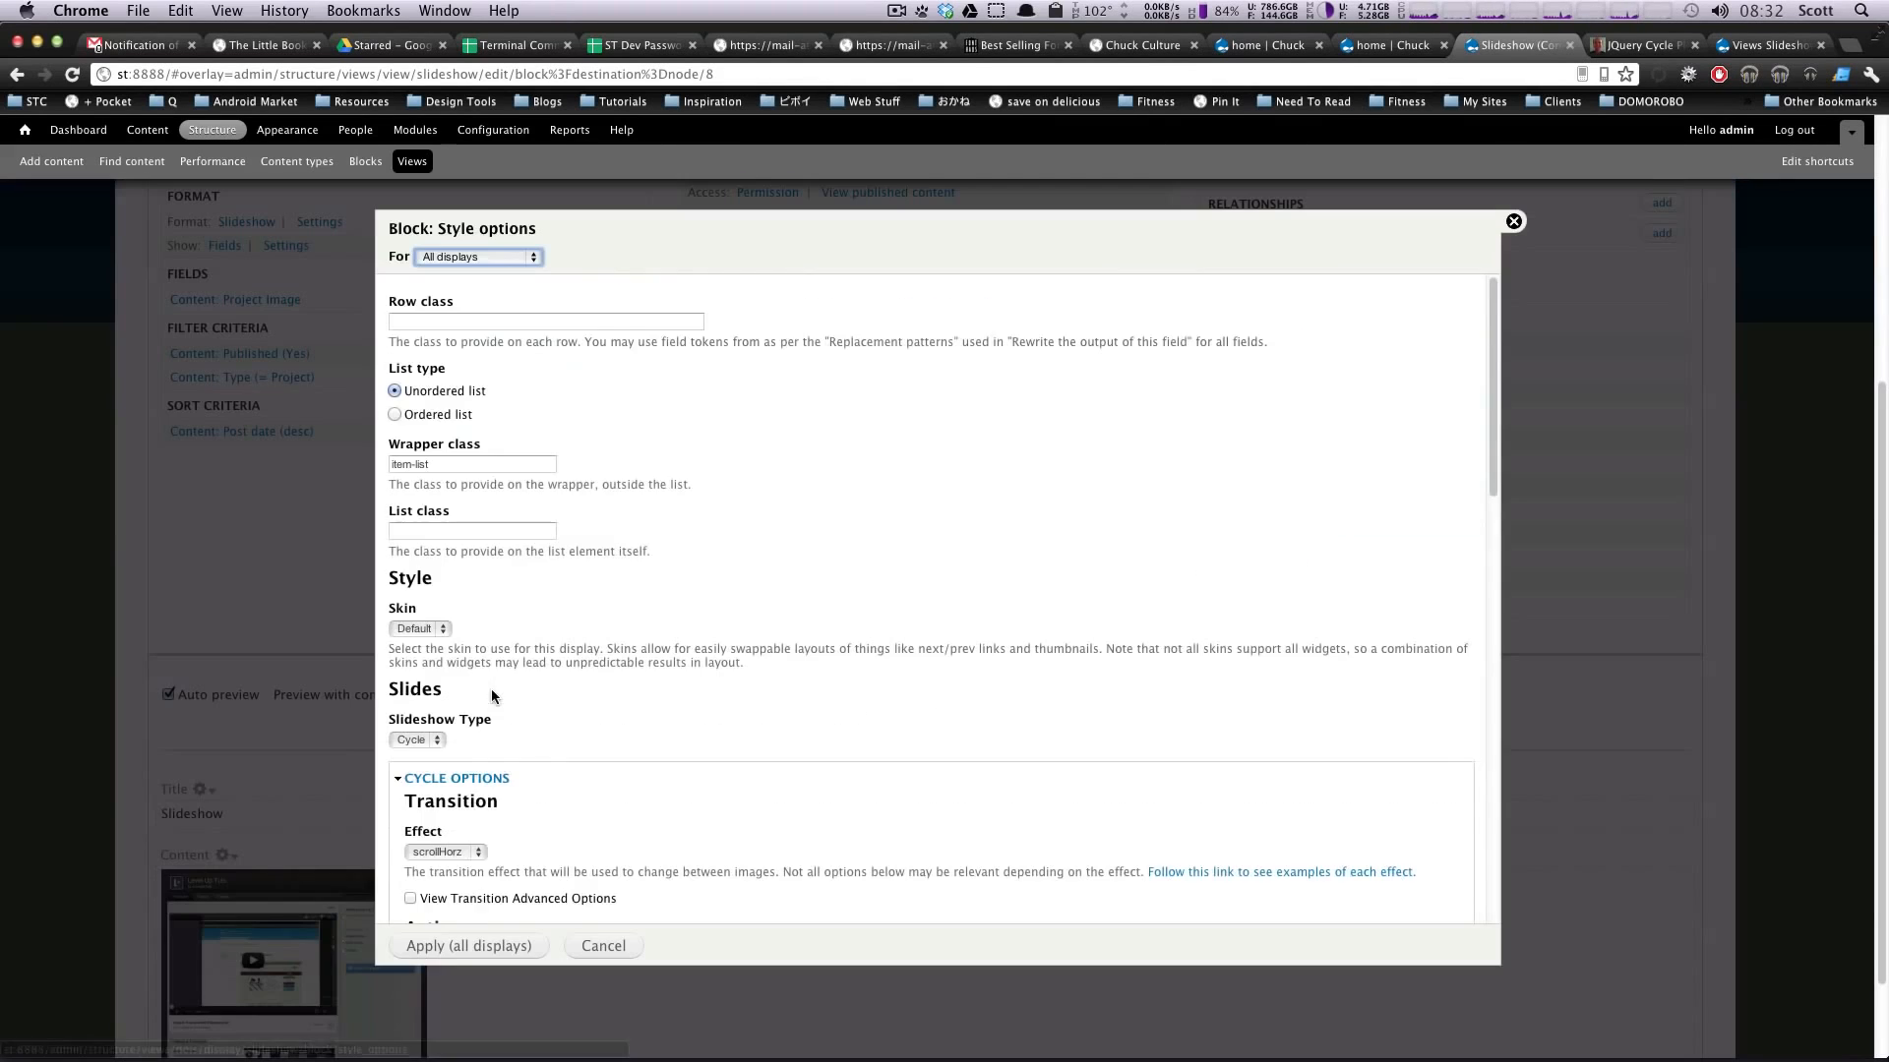
{"action": "scroll", "coordinate": [501, 753], "scroll_direction": "down", "scroll_amount": 15}
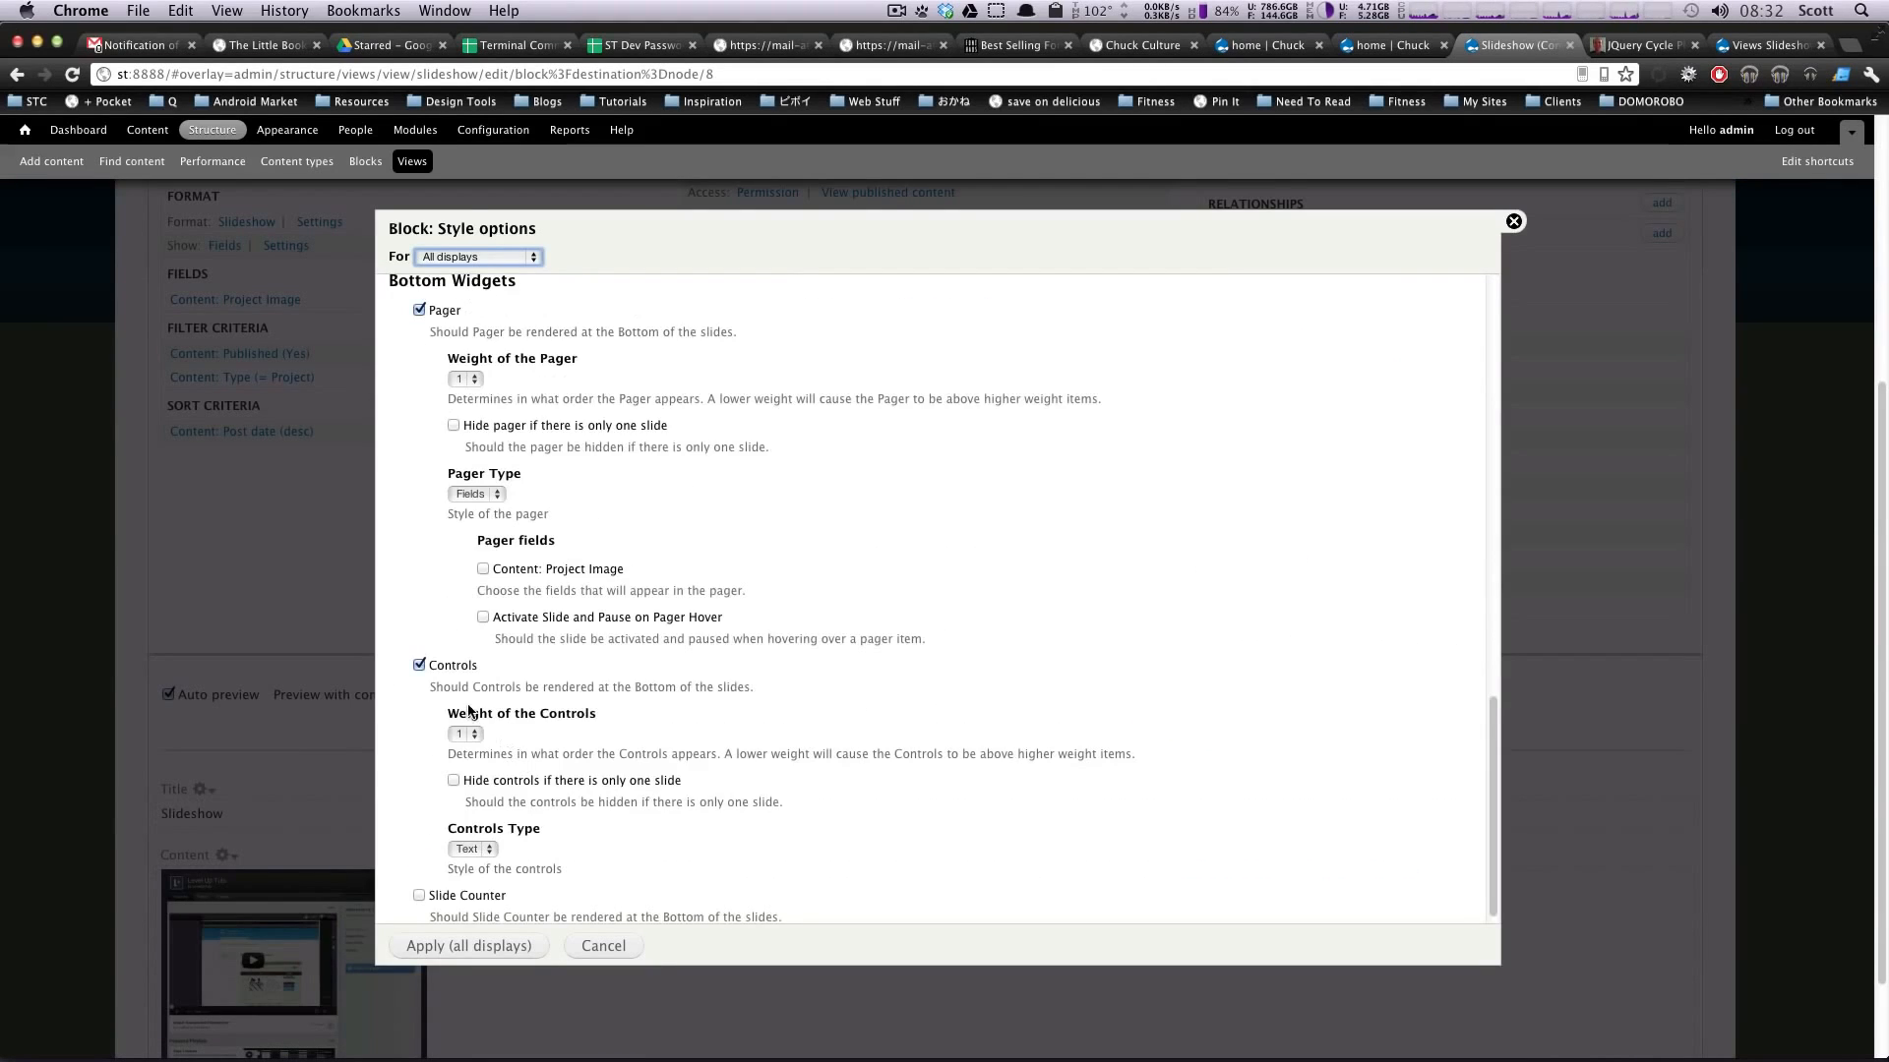
{"action": "left_click", "coordinate": [420, 309]}
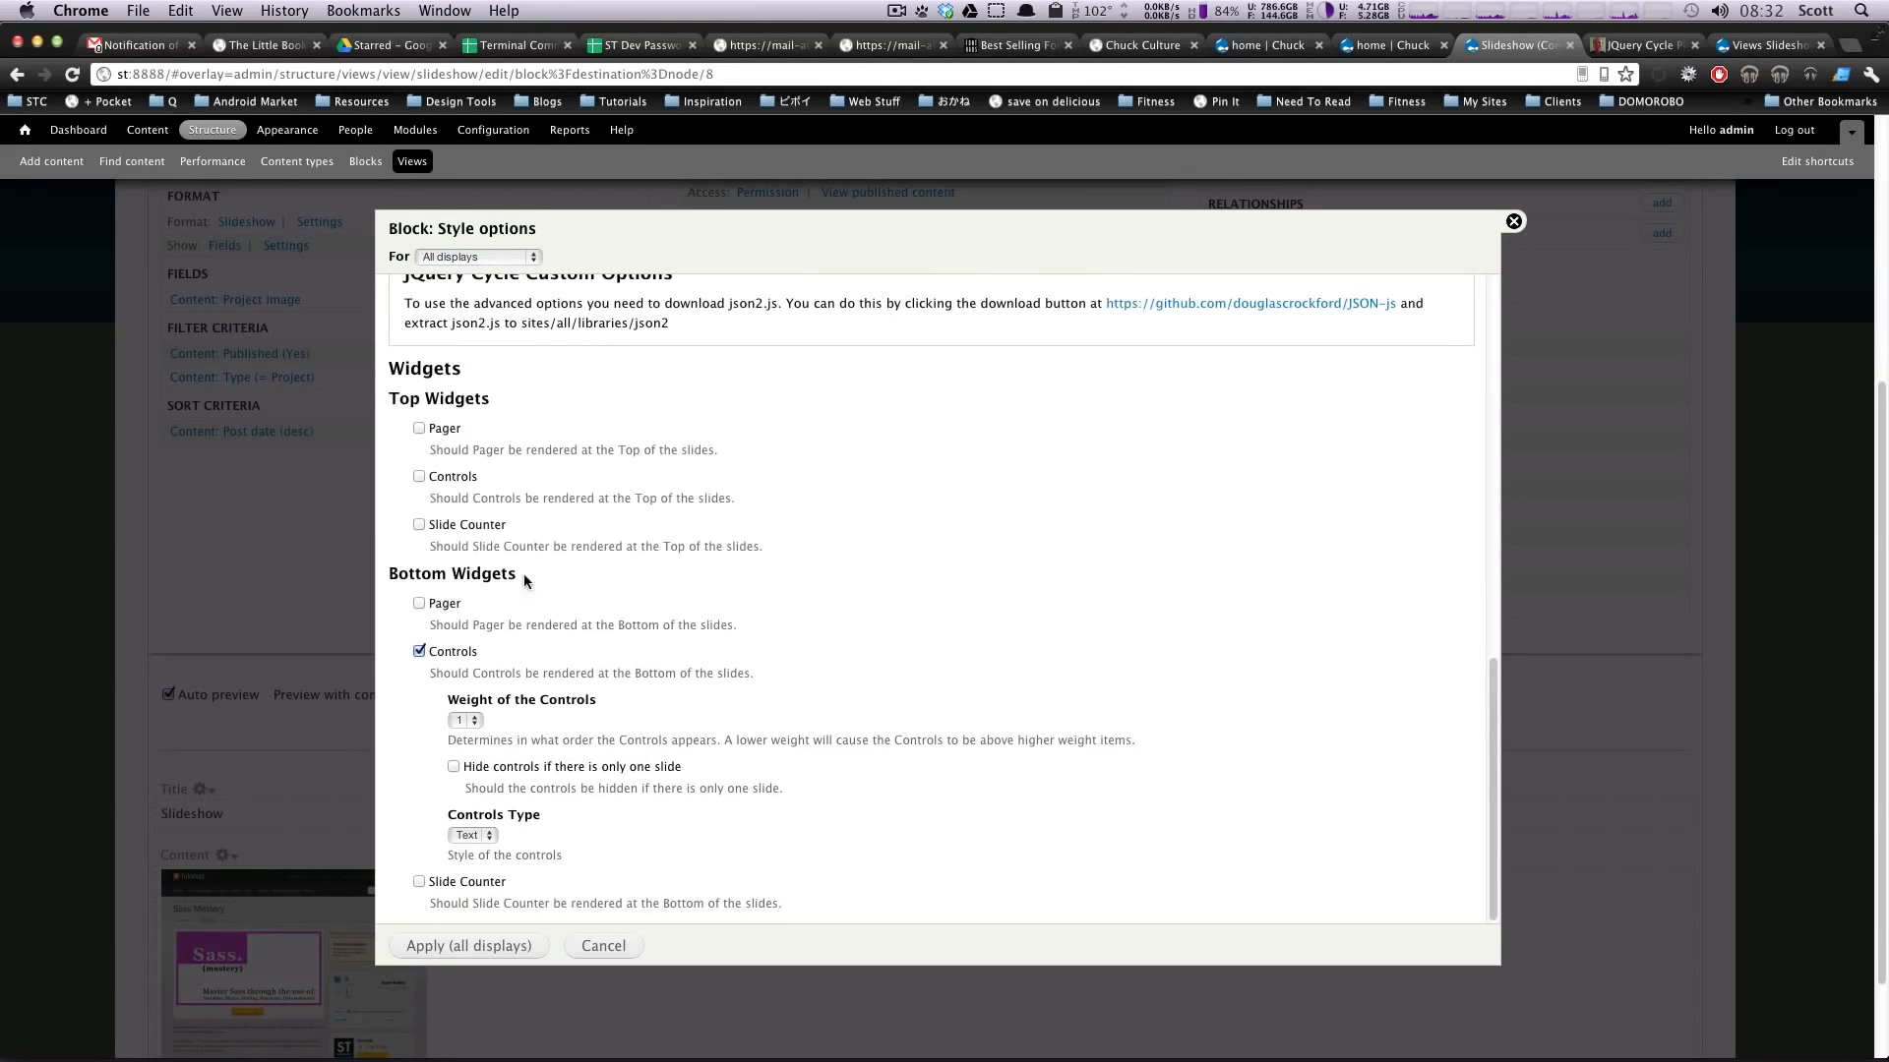
{"action": "scroll", "coordinate": [523, 575], "scroll_direction": "up", "scroll_amount": 6}
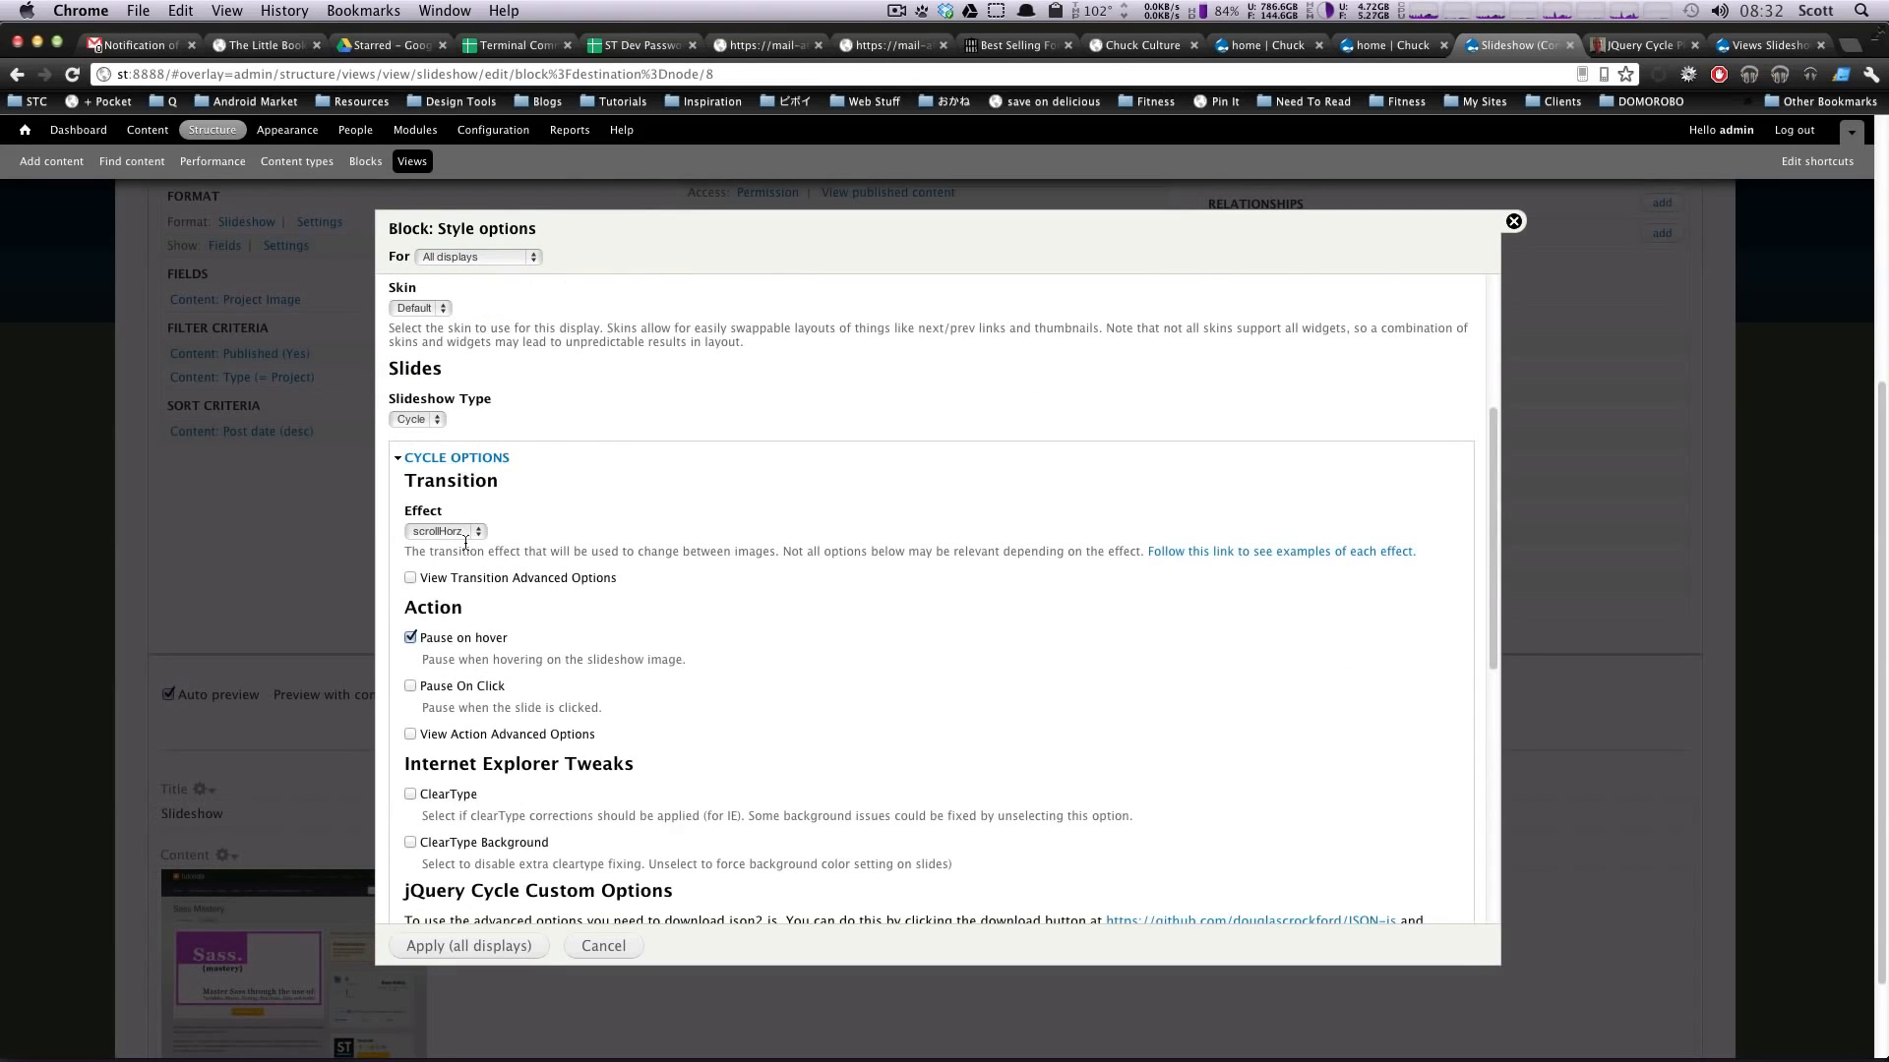
{"action": "left_click", "coordinate": [466, 532]}
{"action": "left_click", "coordinate": [470, 546]}
{"action": "scroll", "coordinate": [517, 614], "scroll_direction": "down", "scroll_amount": 8}
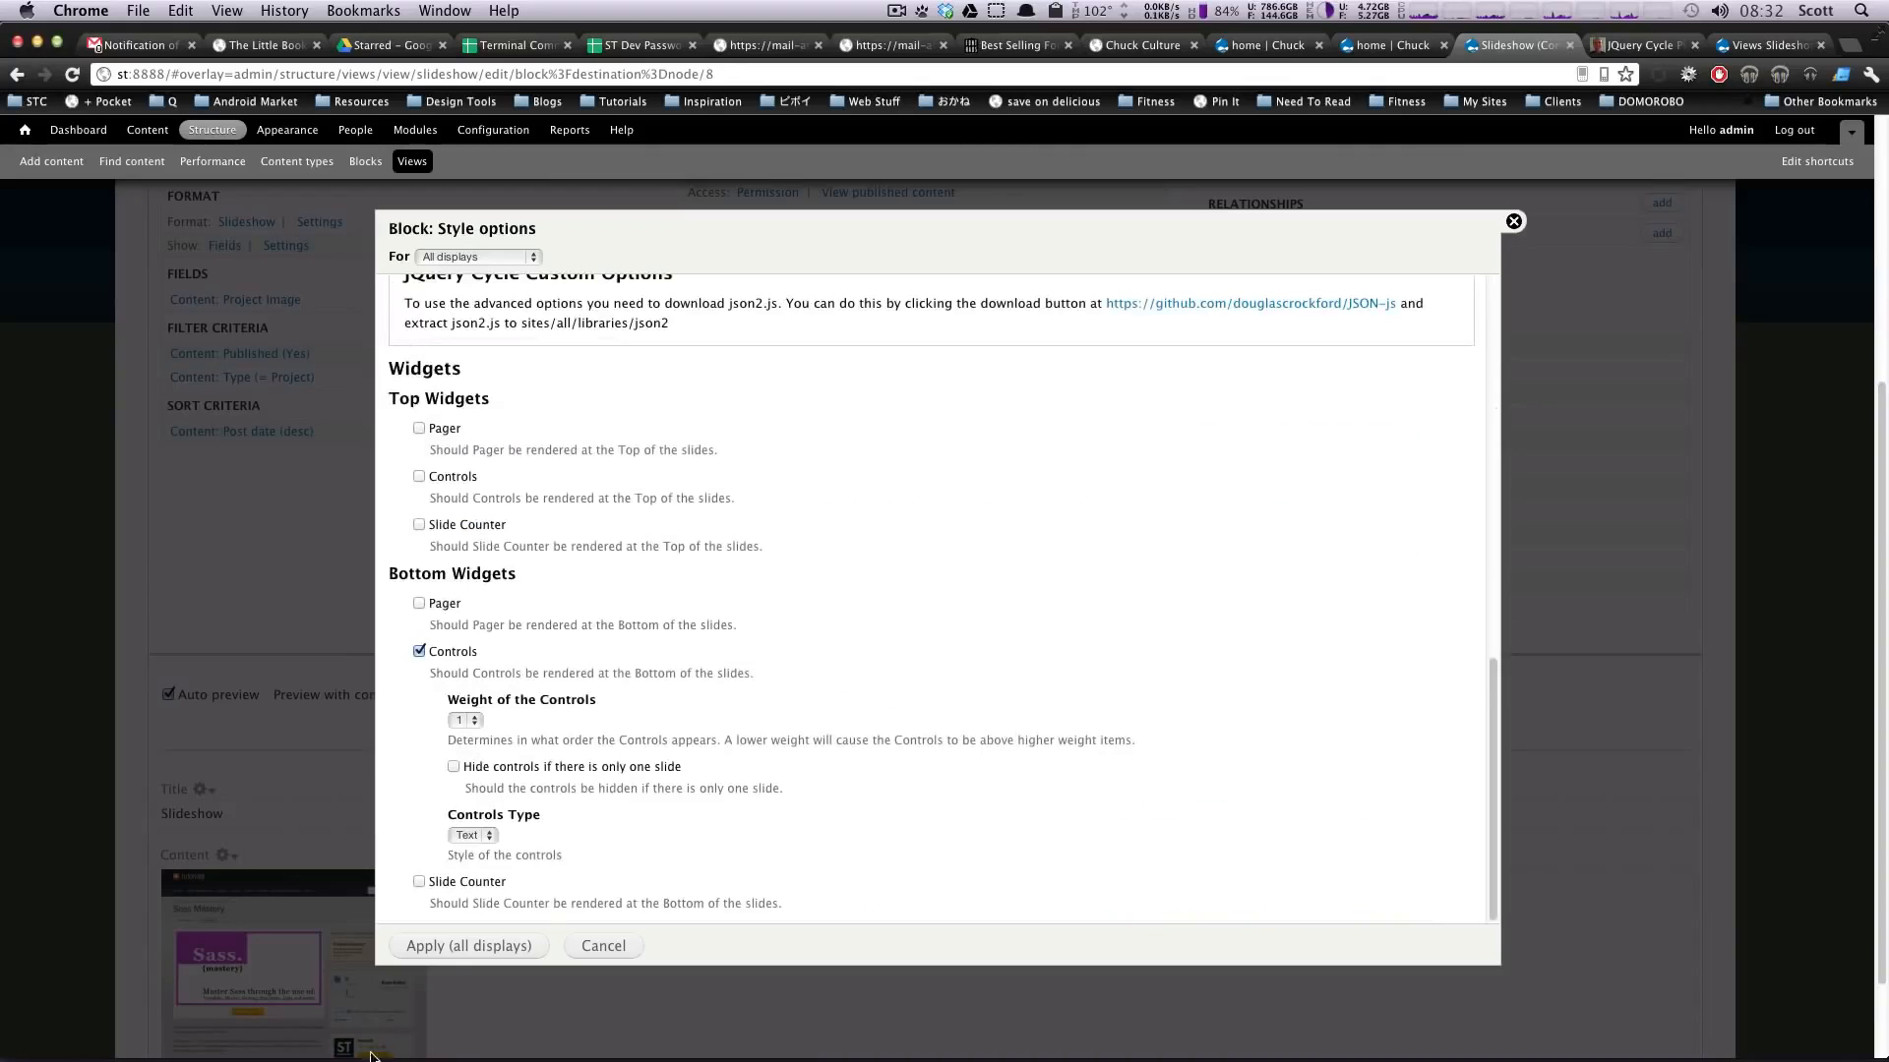
{"action": "left_click", "coordinate": [468, 946]}
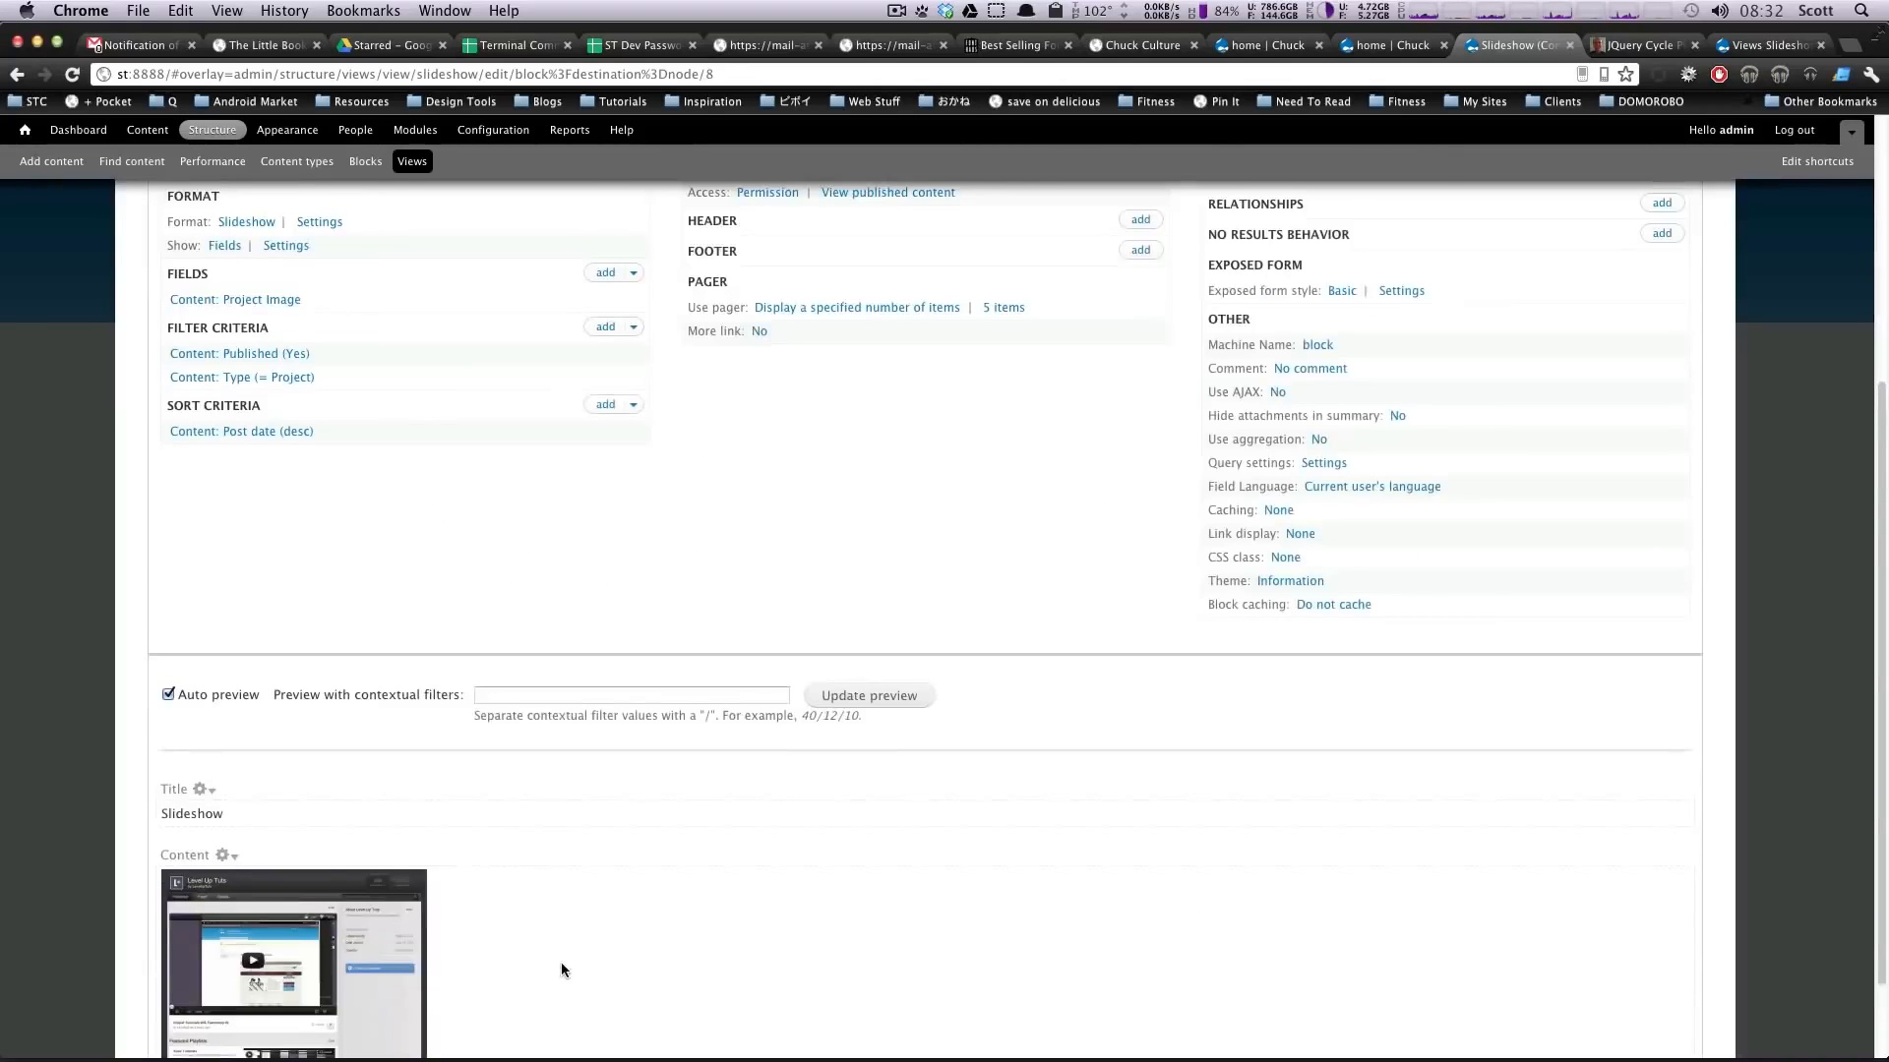
Update the view preview and advance through its slides to check the vertical scrolling transition.
{"action": "scroll", "coordinate": [561, 963], "scroll_direction": "down", "scroll_amount": 2}
{"action": "left_click", "coordinate": [269, 981]}
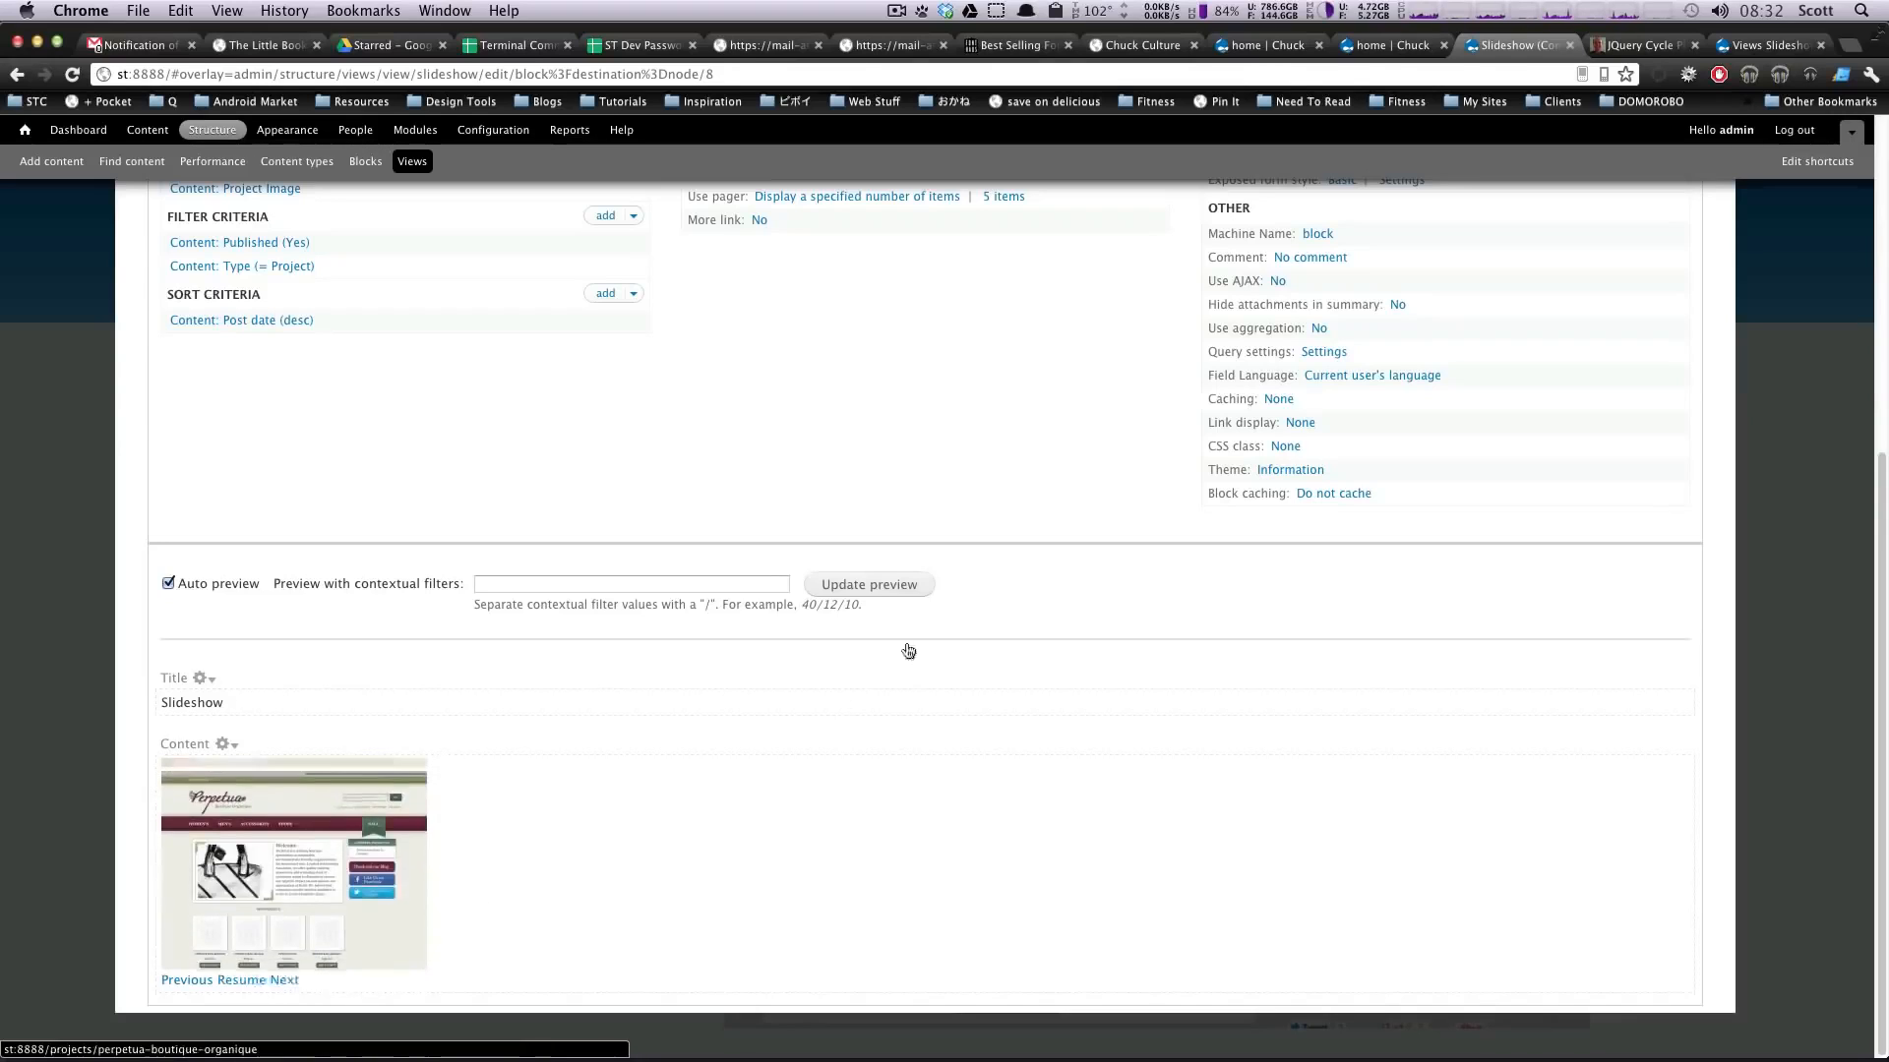
{"action": "left_click", "coordinate": [895, 587]}
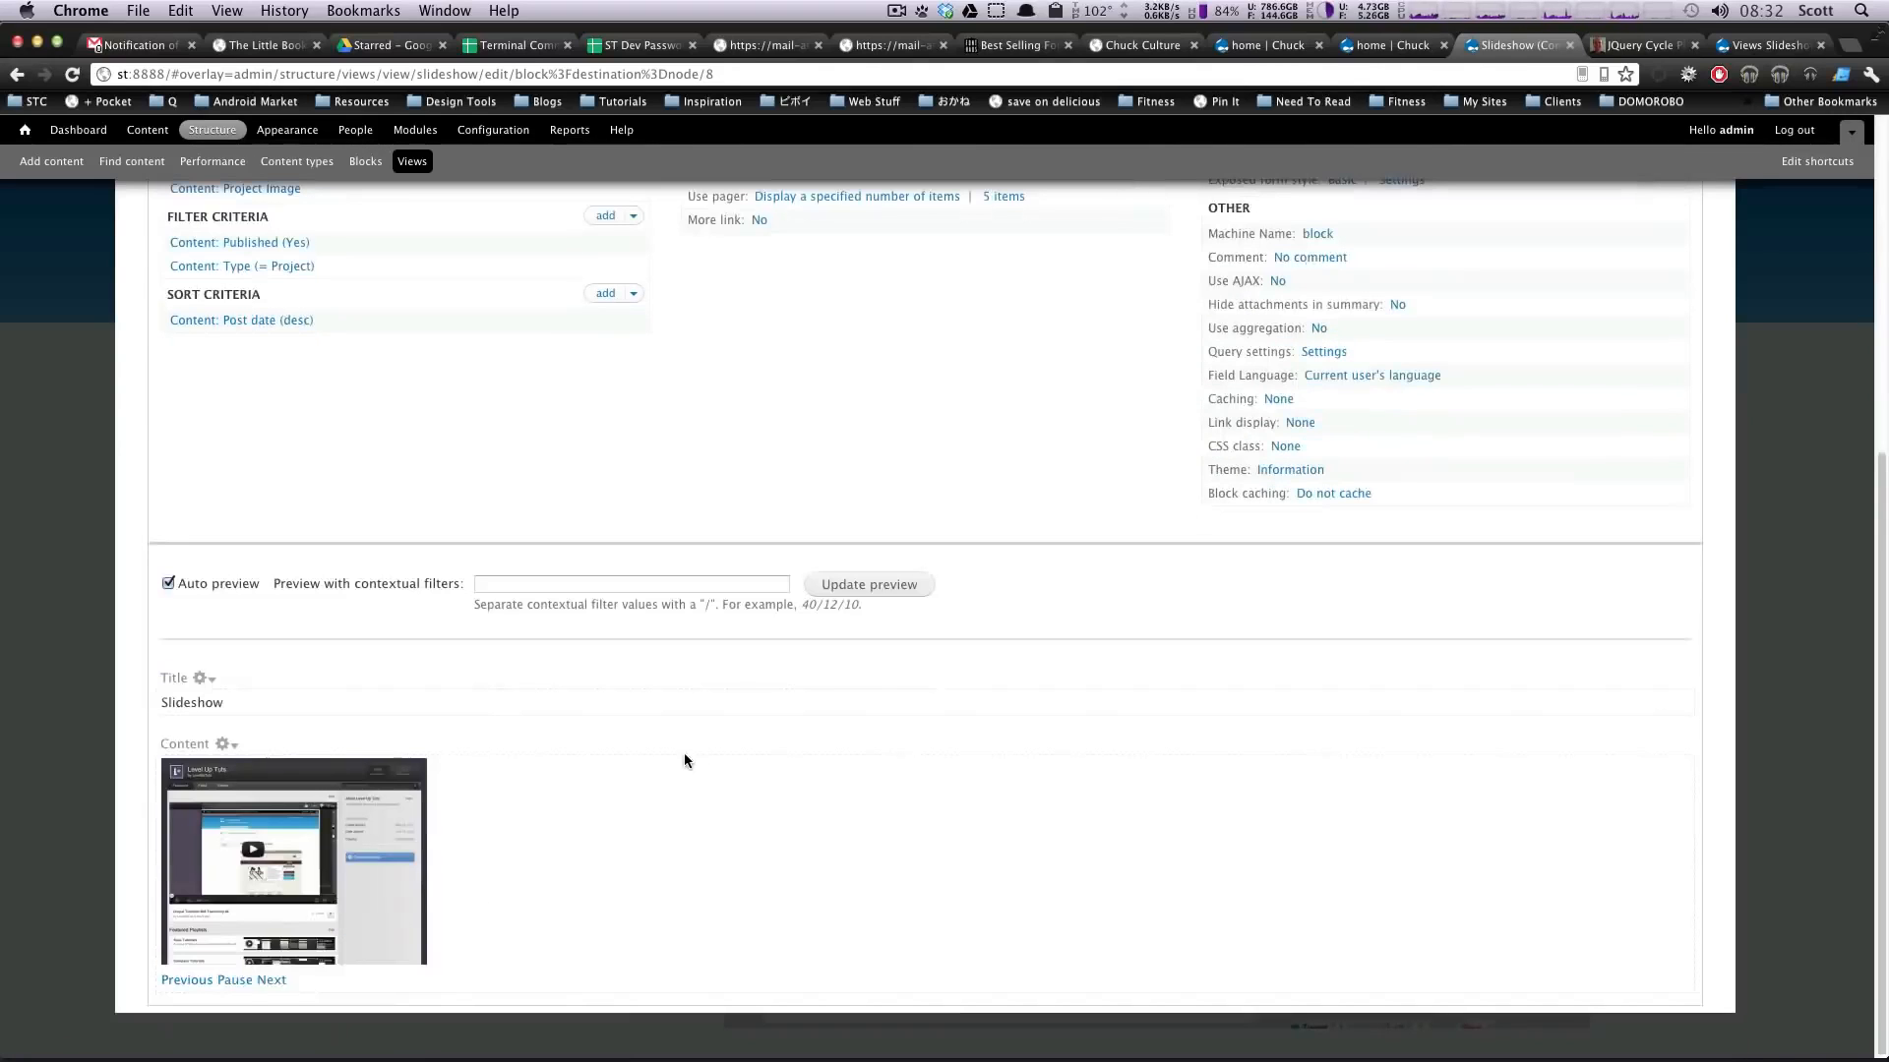
{"action": "left_click", "coordinate": [278, 983]}
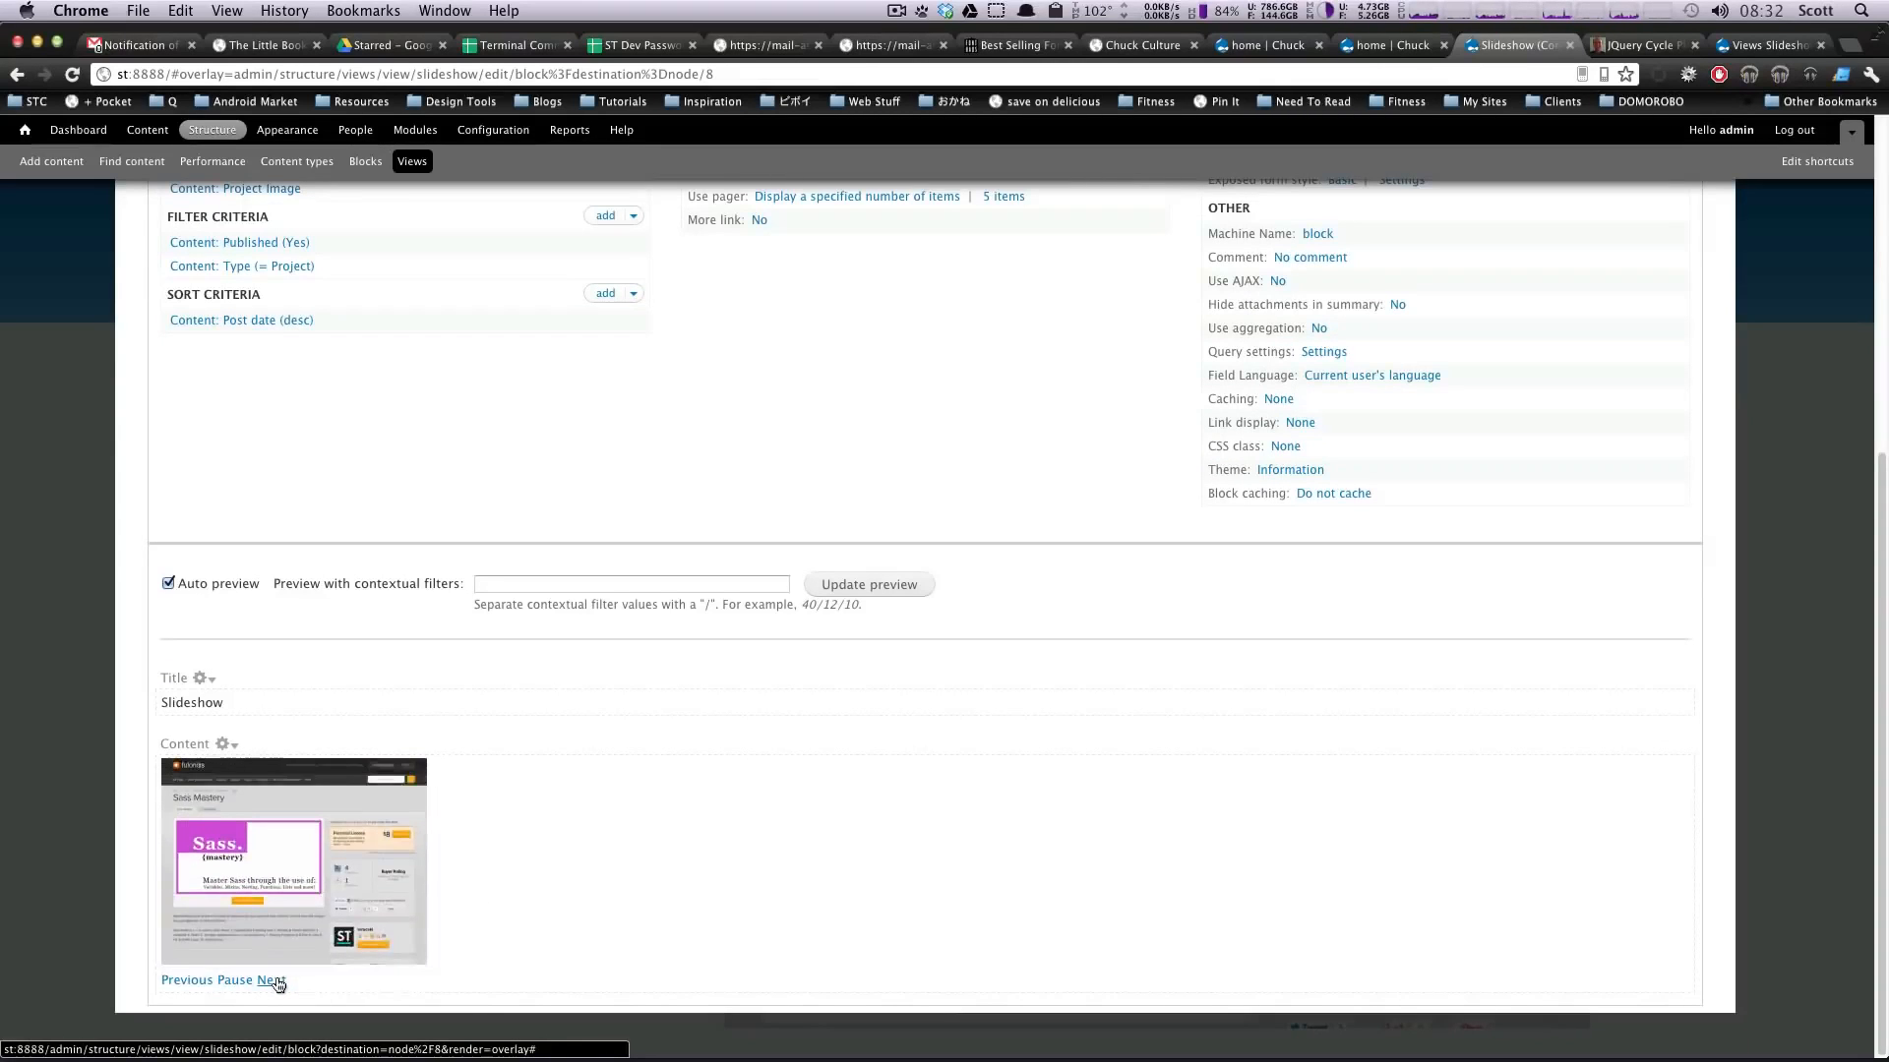
{"action": "left_click", "coordinate": [278, 983]}
{"action": "left_click", "coordinate": [279, 983]}
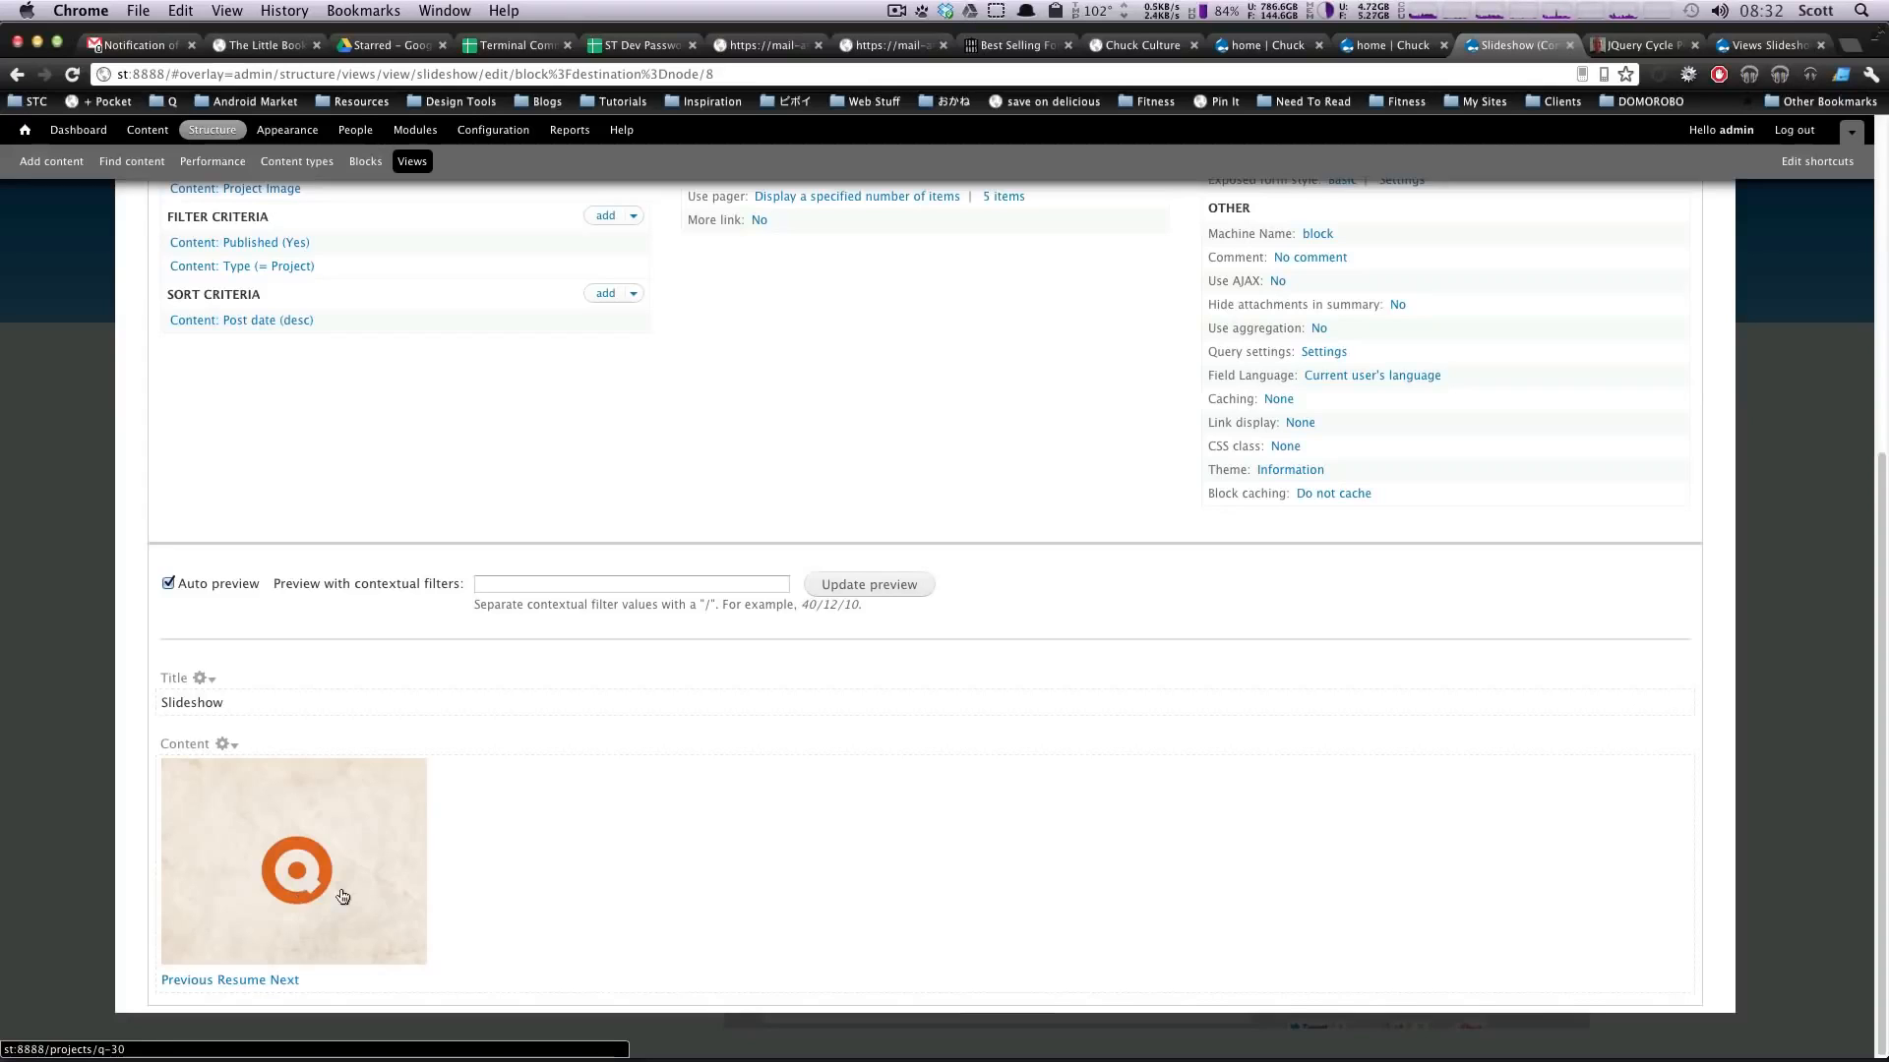
{"action": "left_click", "coordinate": [274, 982]}
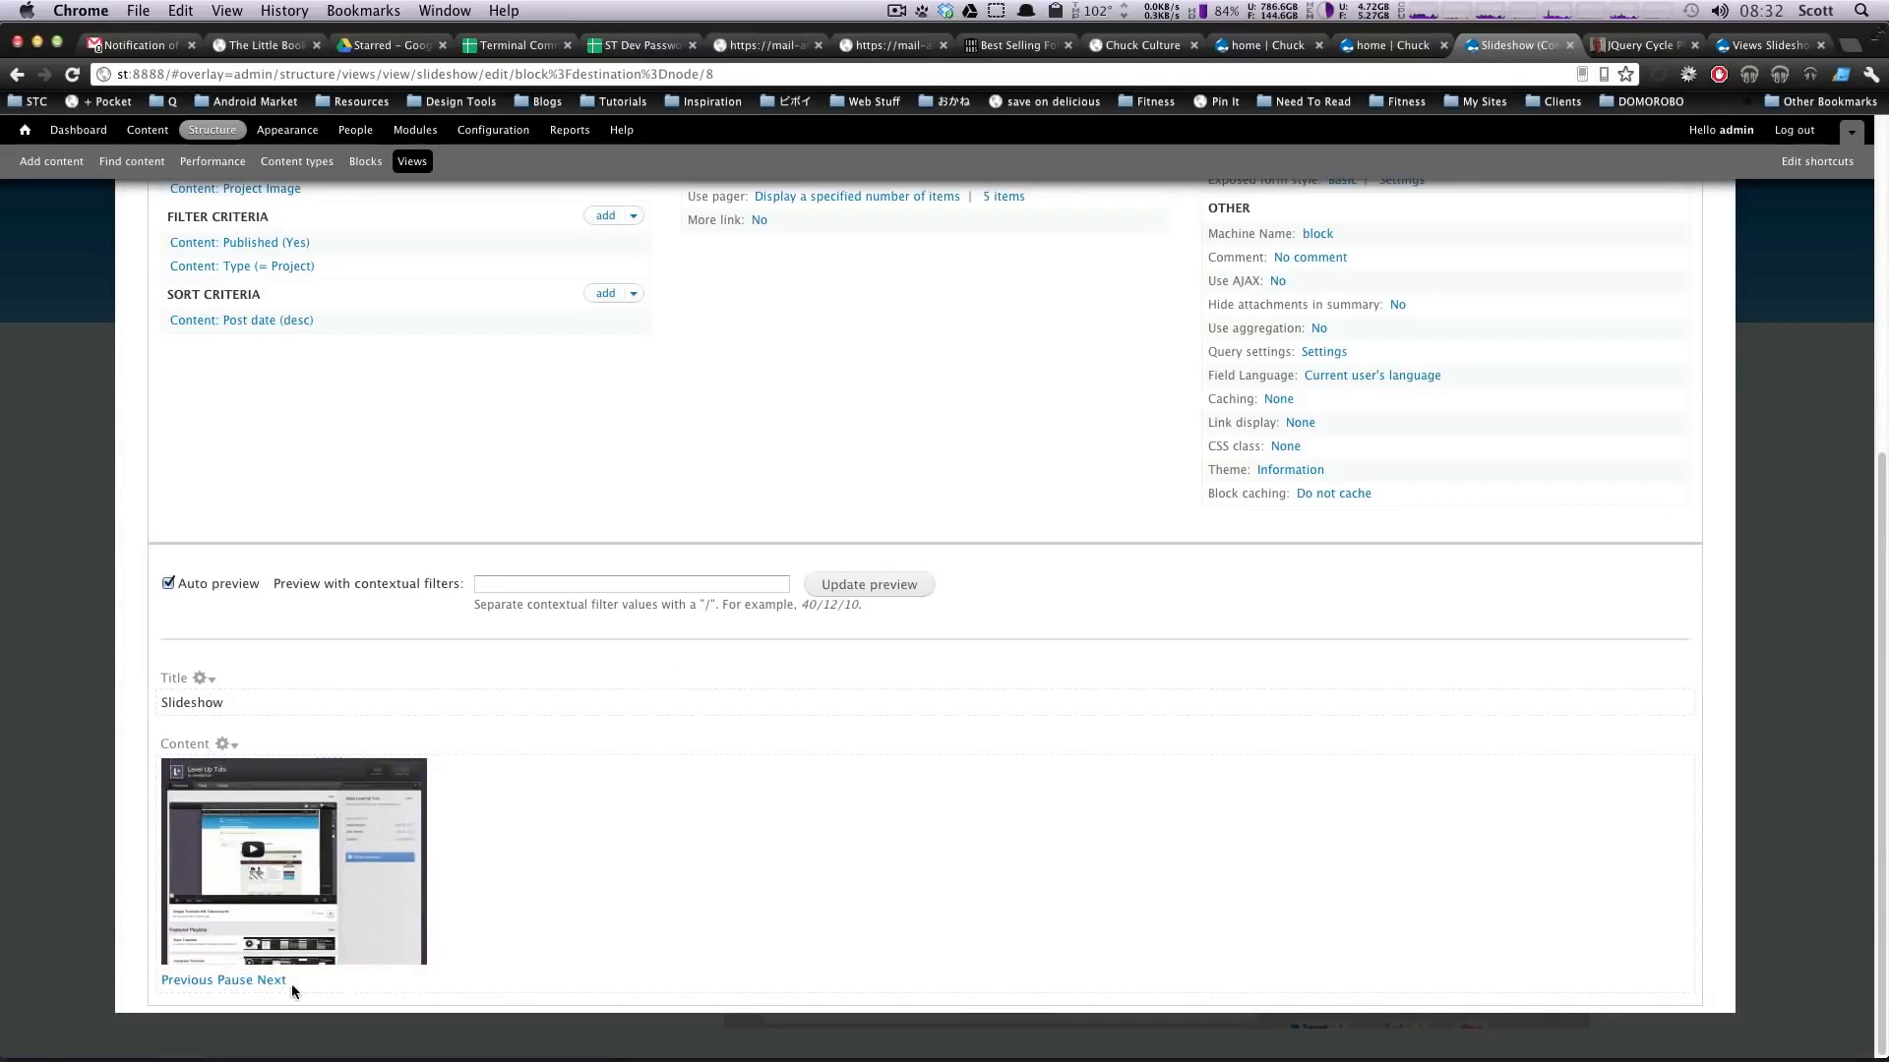
{"action": "left_click", "coordinate": [273, 981]}
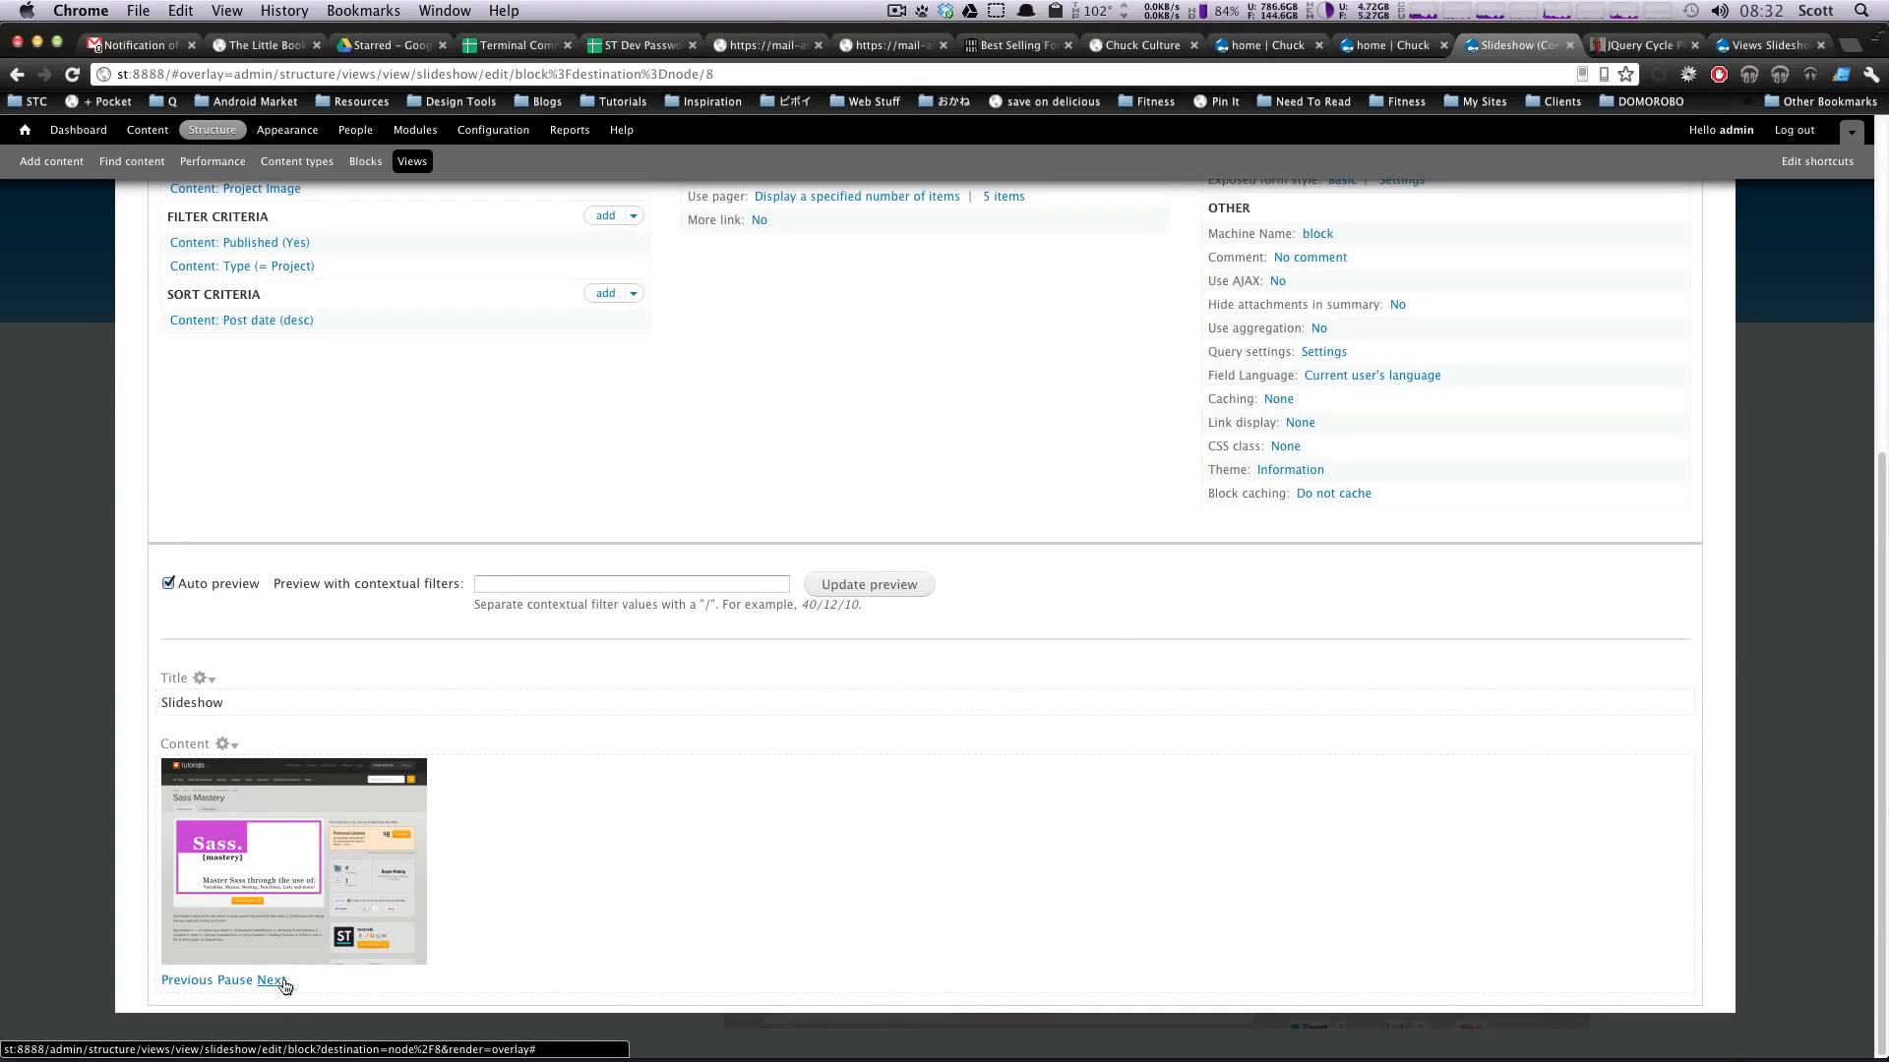
Reopen the slideshow's style options and read the jQuery Cycle Custom Options note on downloading and extracting json2.js.
{"action": "scroll", "coordinate": [843, 688], "scroll_direction": "up", "scroll_amount": 5}
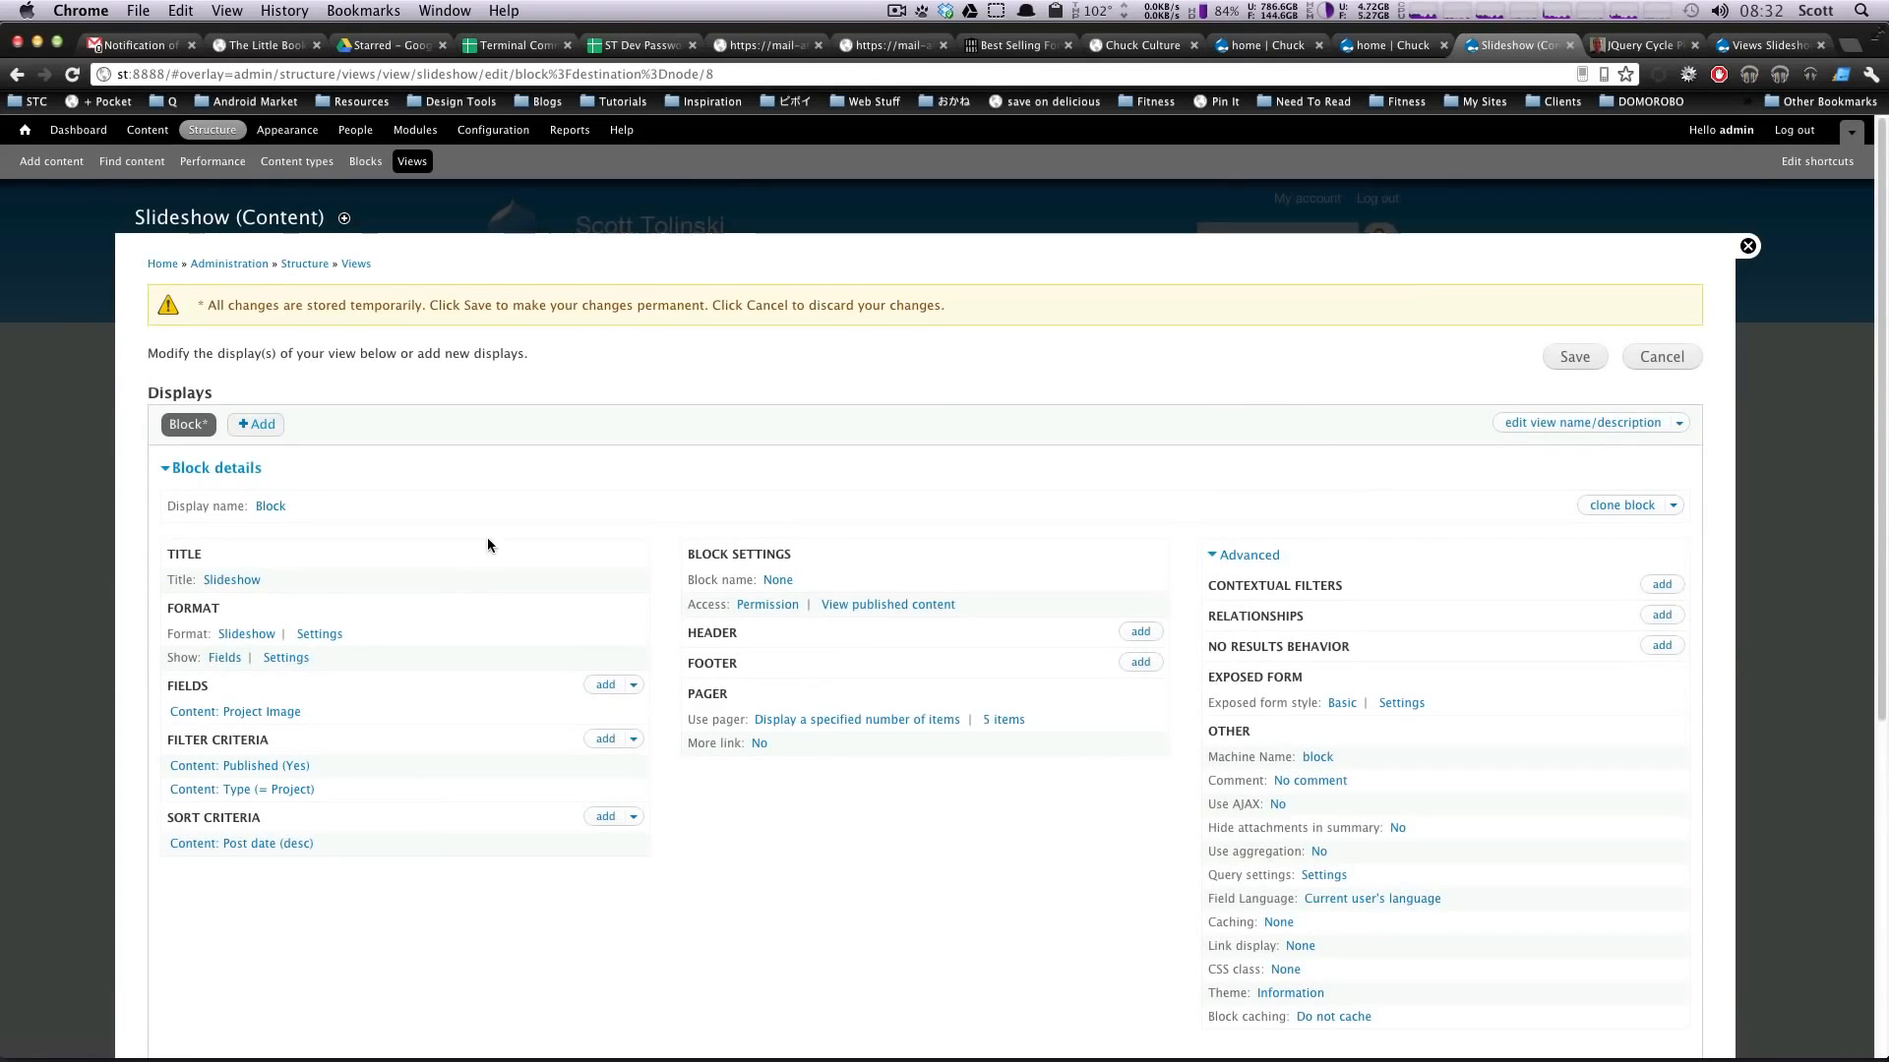
{"action": "left_click", "coordinate": [317, 635]}
{"action": "scroll", "coordinate": [718, 705], "scroll_direction": "down", "scroll_amount": 15}
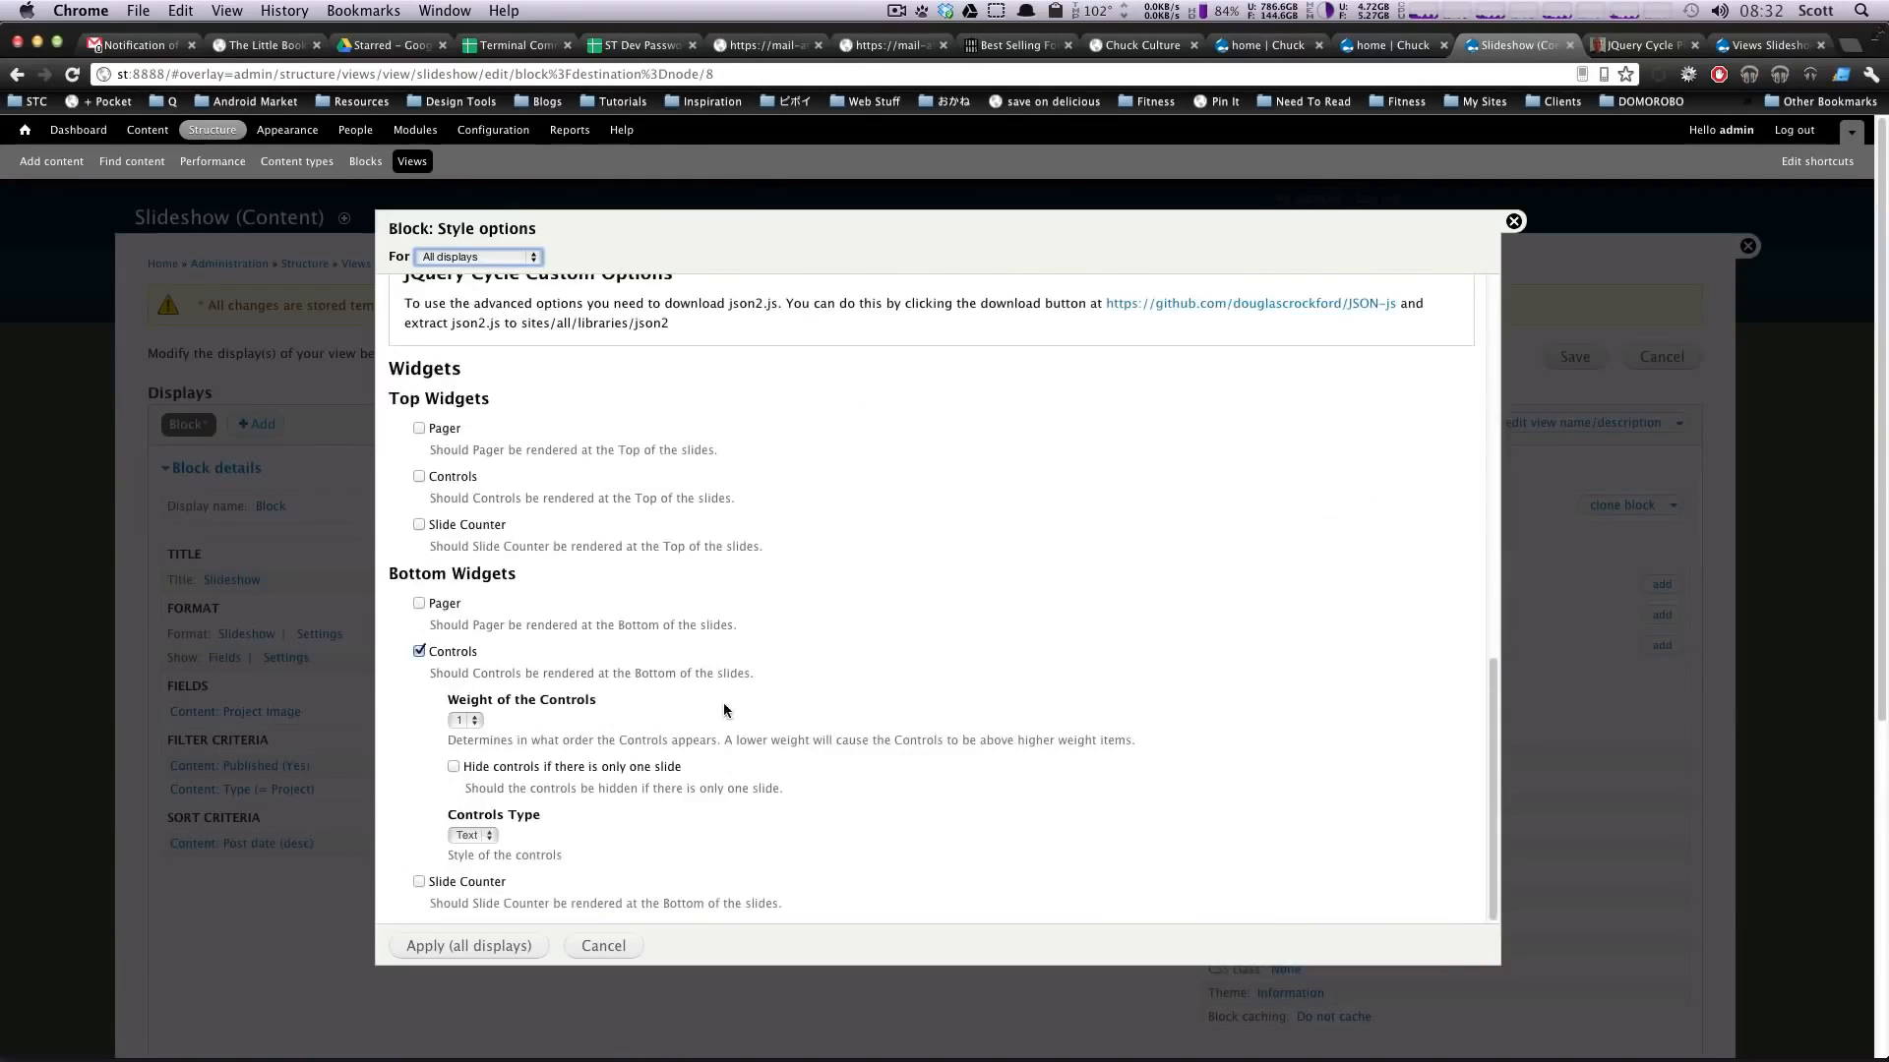
{"action": "scroll", "coordinate": [730, 694], "scroll_direction": "up", "scroll_amount": 3}
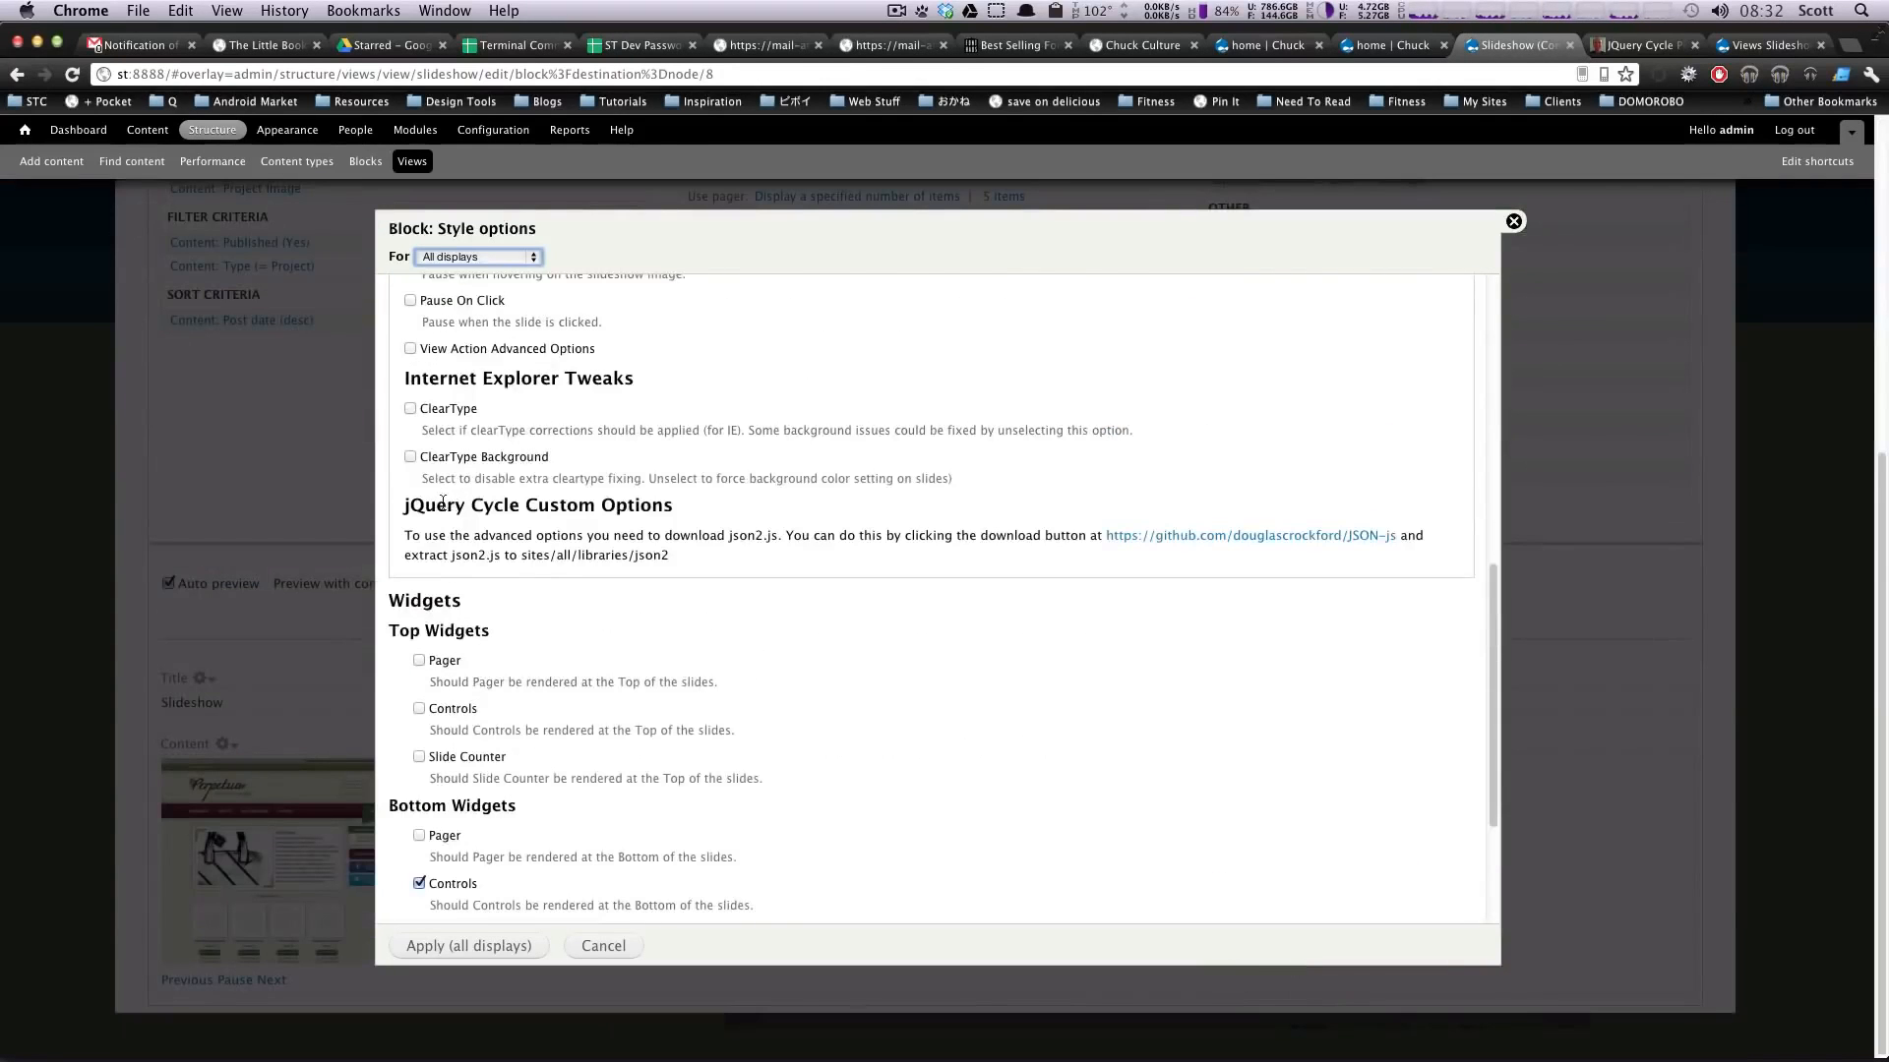
{"action": "left_click_drag", "start_coordinate": [448, 506], "coordinate": [701, 520]}
{"action": "left_click_drag", "start_coordinate": [520, 553], "coordinate": [937, 539]}
{"action": "left_click", "coordinate": [670, 541]}
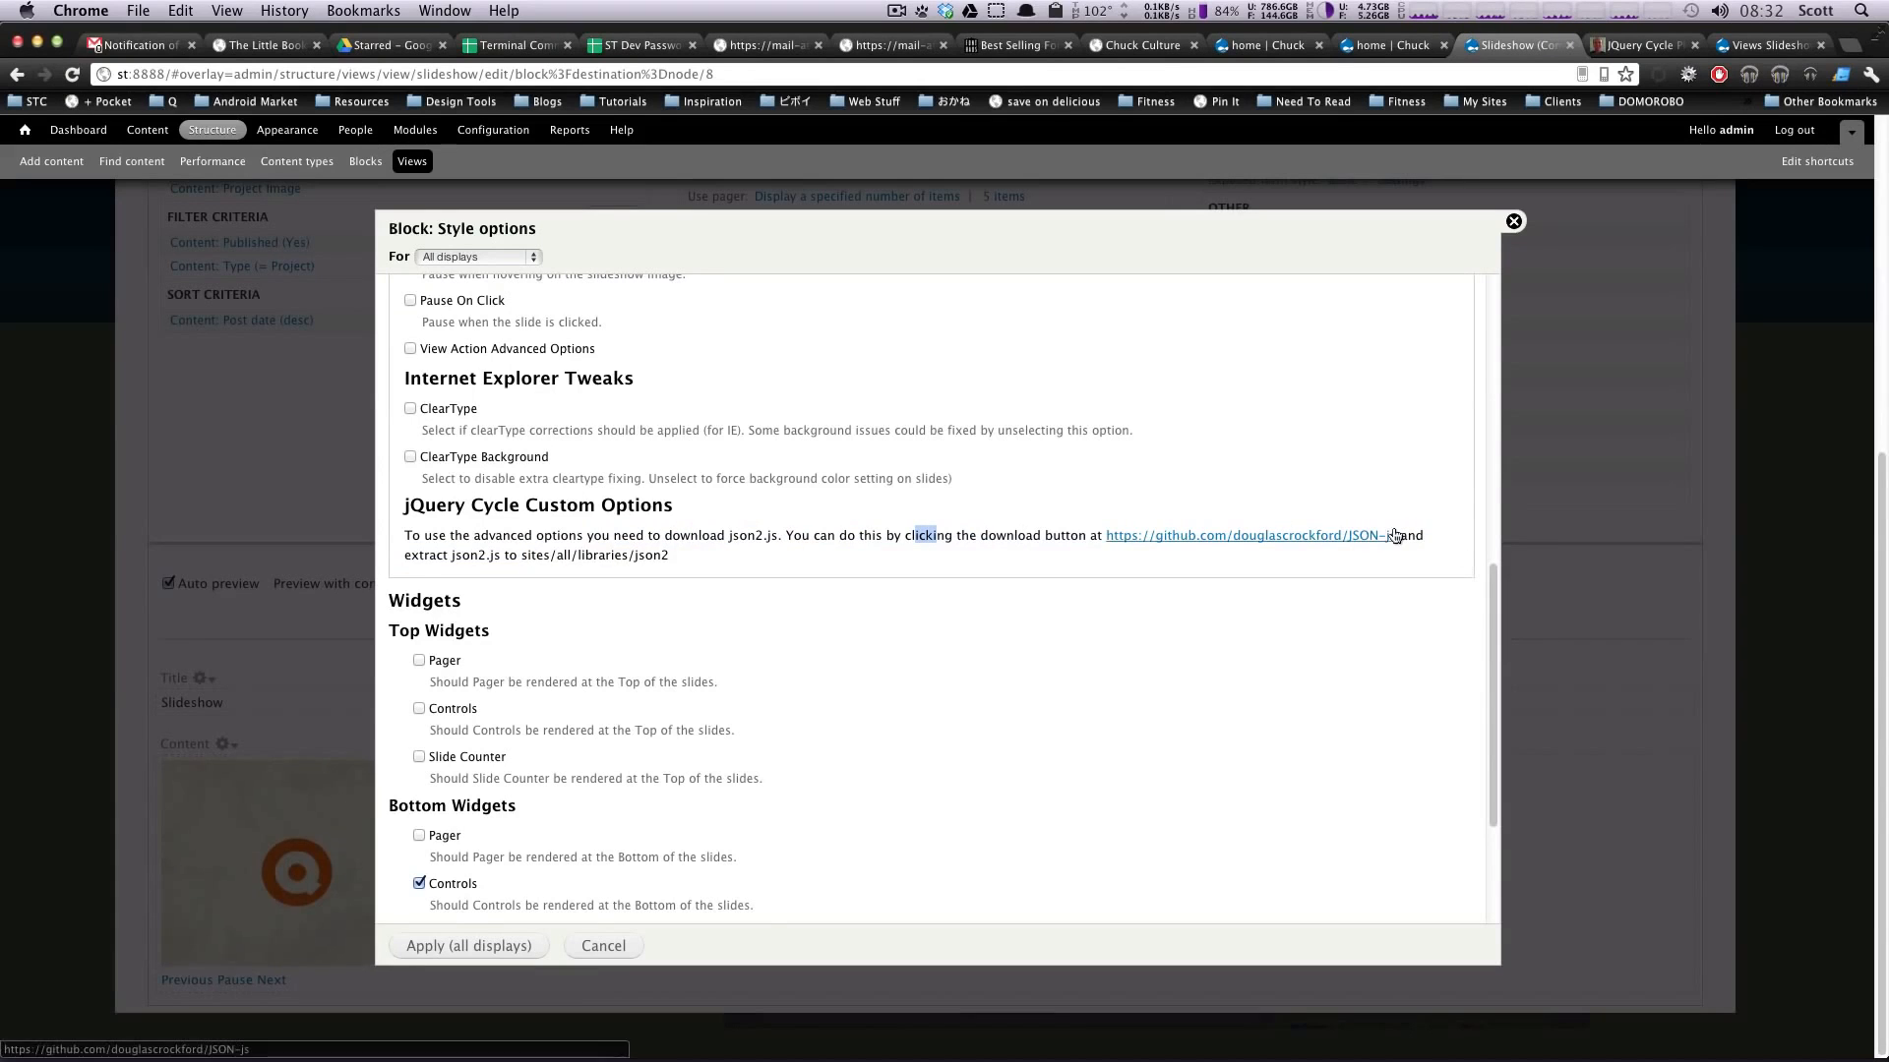
{"action": "left_click_drag", "start_coordinate": [724, 552], "coordinate": [650, 547]}
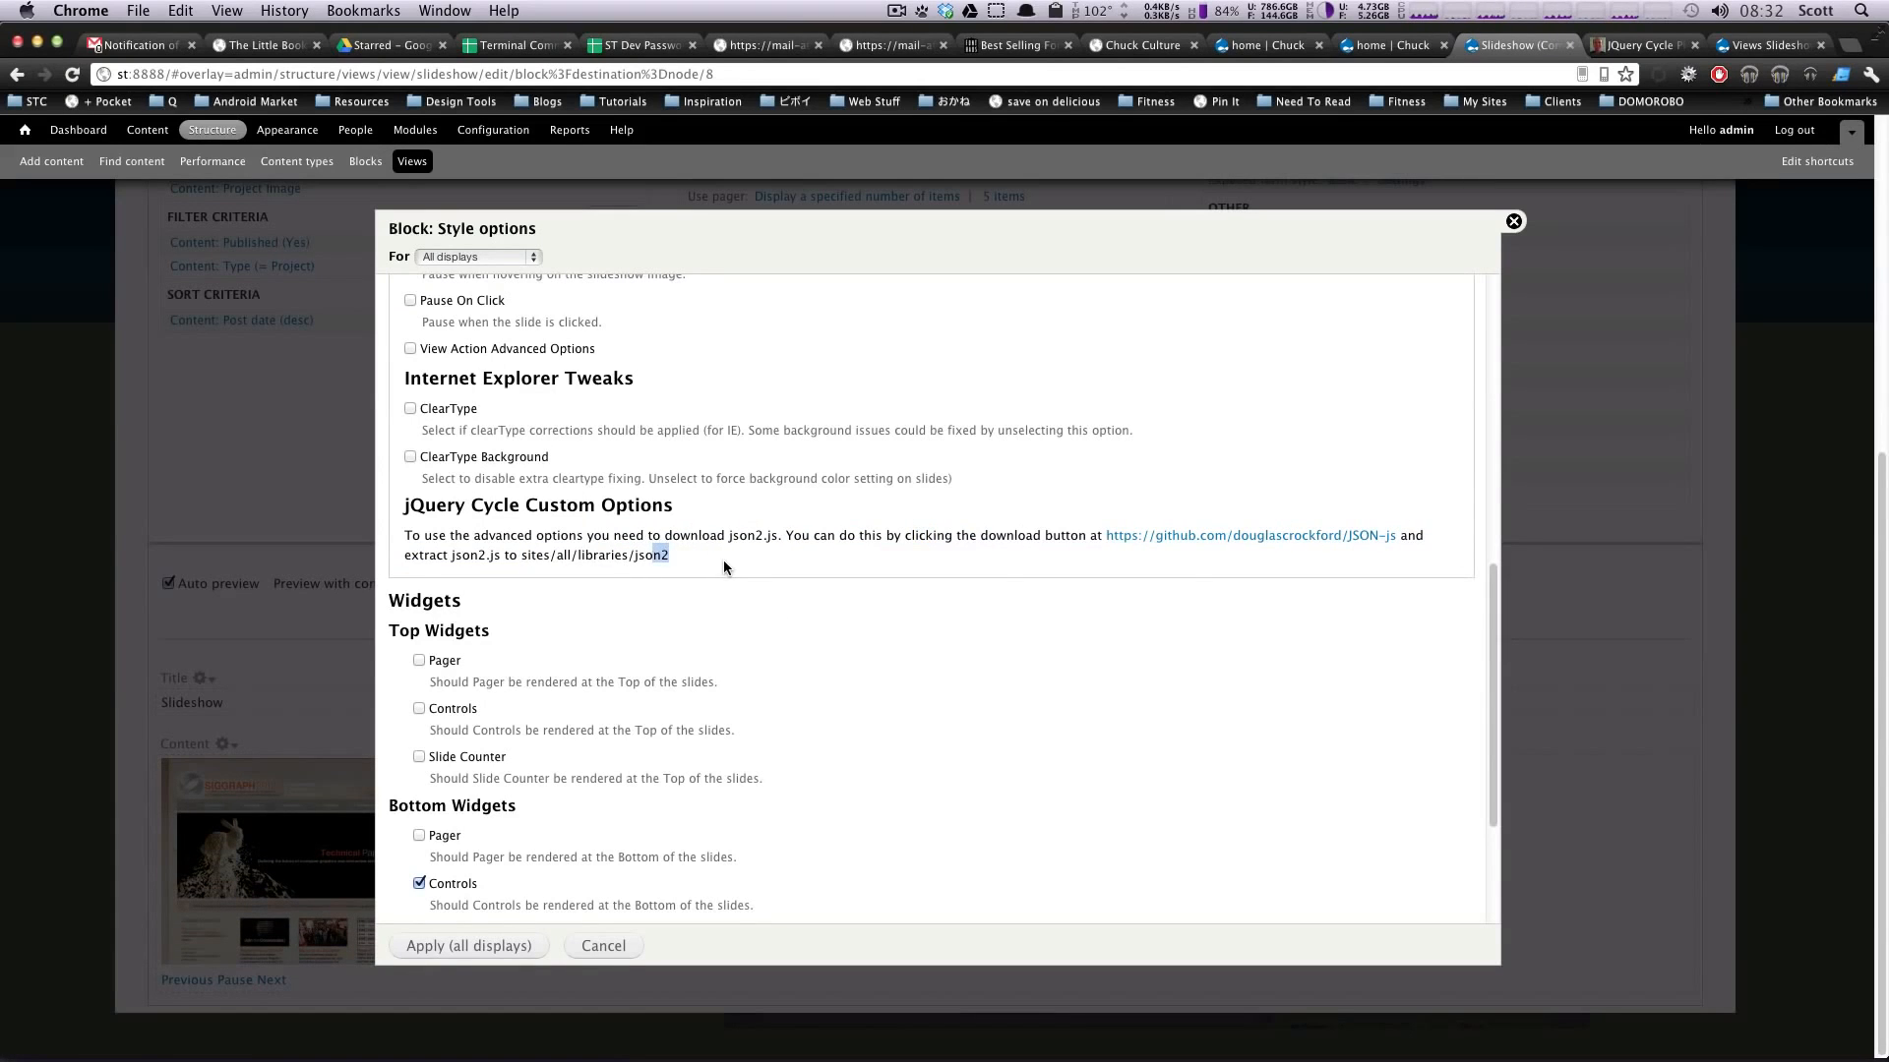
Read the Skin setting's description about swappable layouts and widget compatibility in the style options.
{"action": "scroll", "coordinate": [713, 658], "scroll_direction": "up", "scroll_amount": 5}
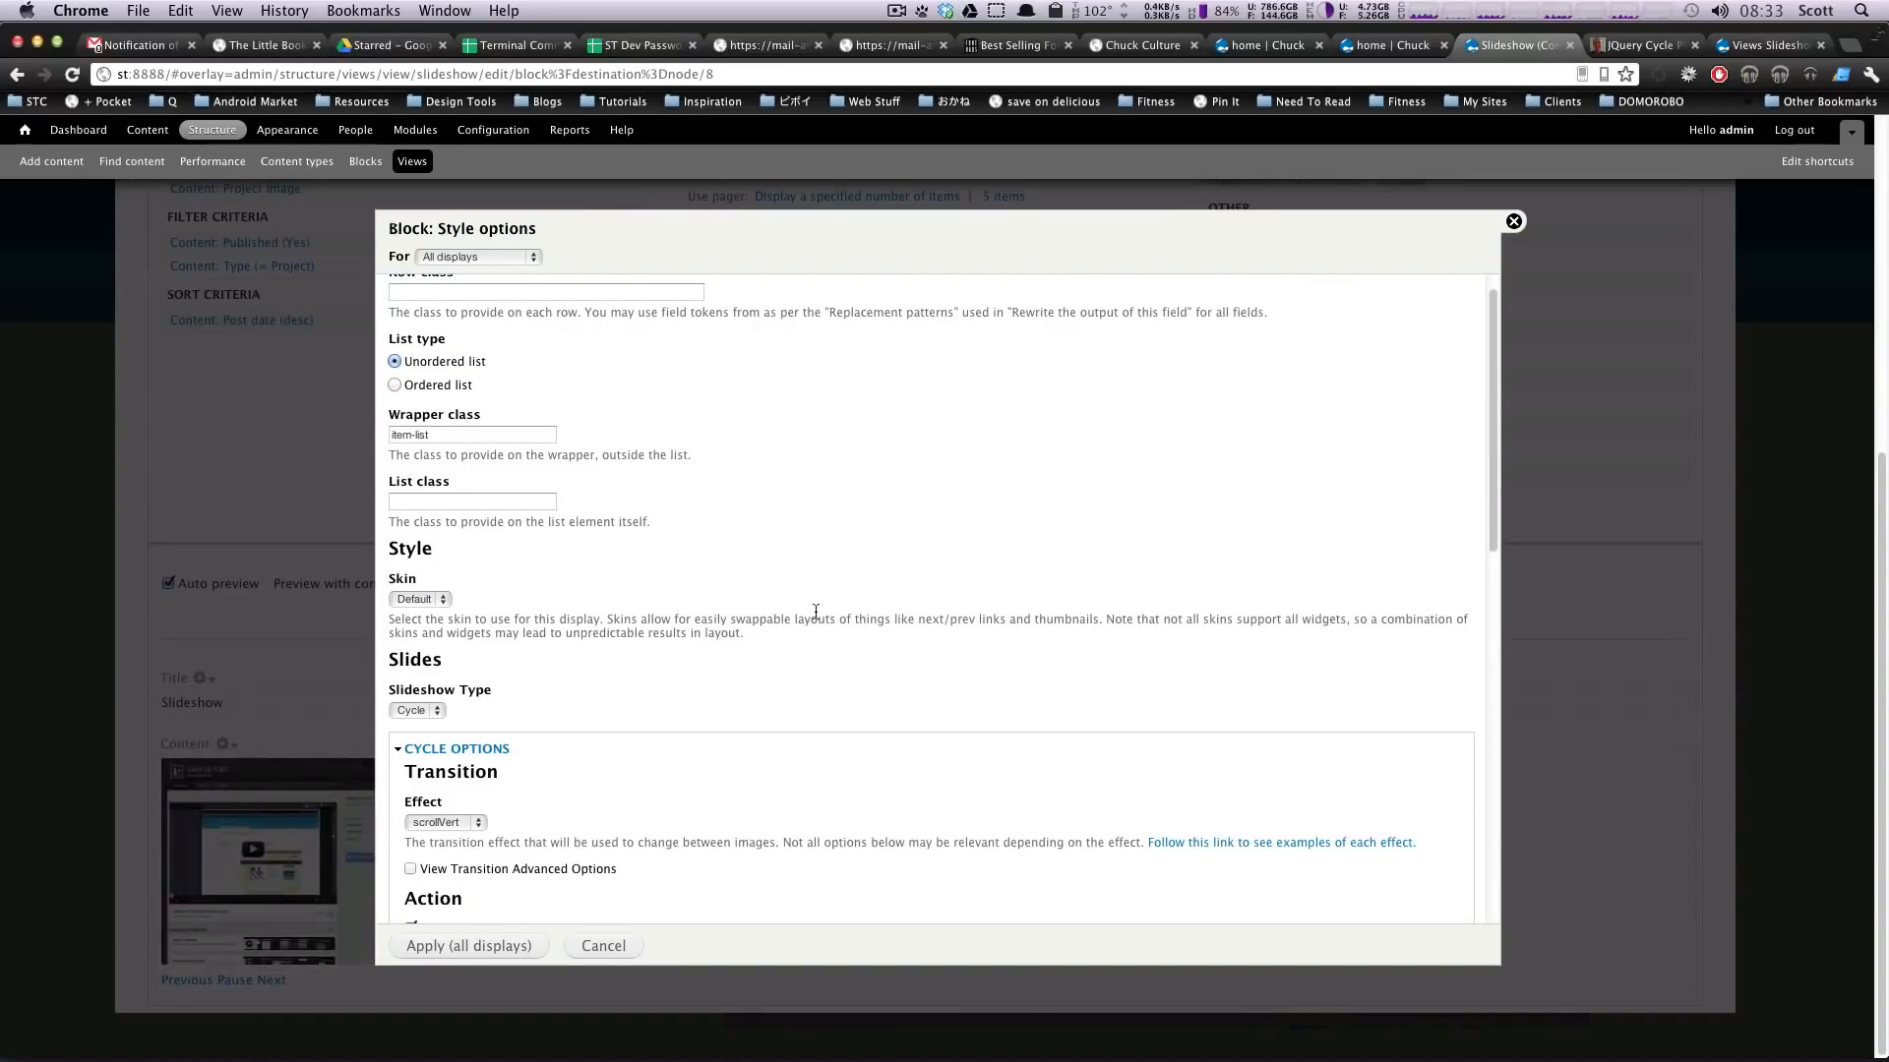
{"action": "left_click_drag", "start_coordinate": [788, 612], "coordinate": [840, 620]}
{"action": "left_click", "coordinate": [815, 641]}
{"action": "left_click_drag", "start_coordinate": [687, 635], "coordinate": [579, 634]}
{"action": "left_click", "coordinate": [579, 635]}
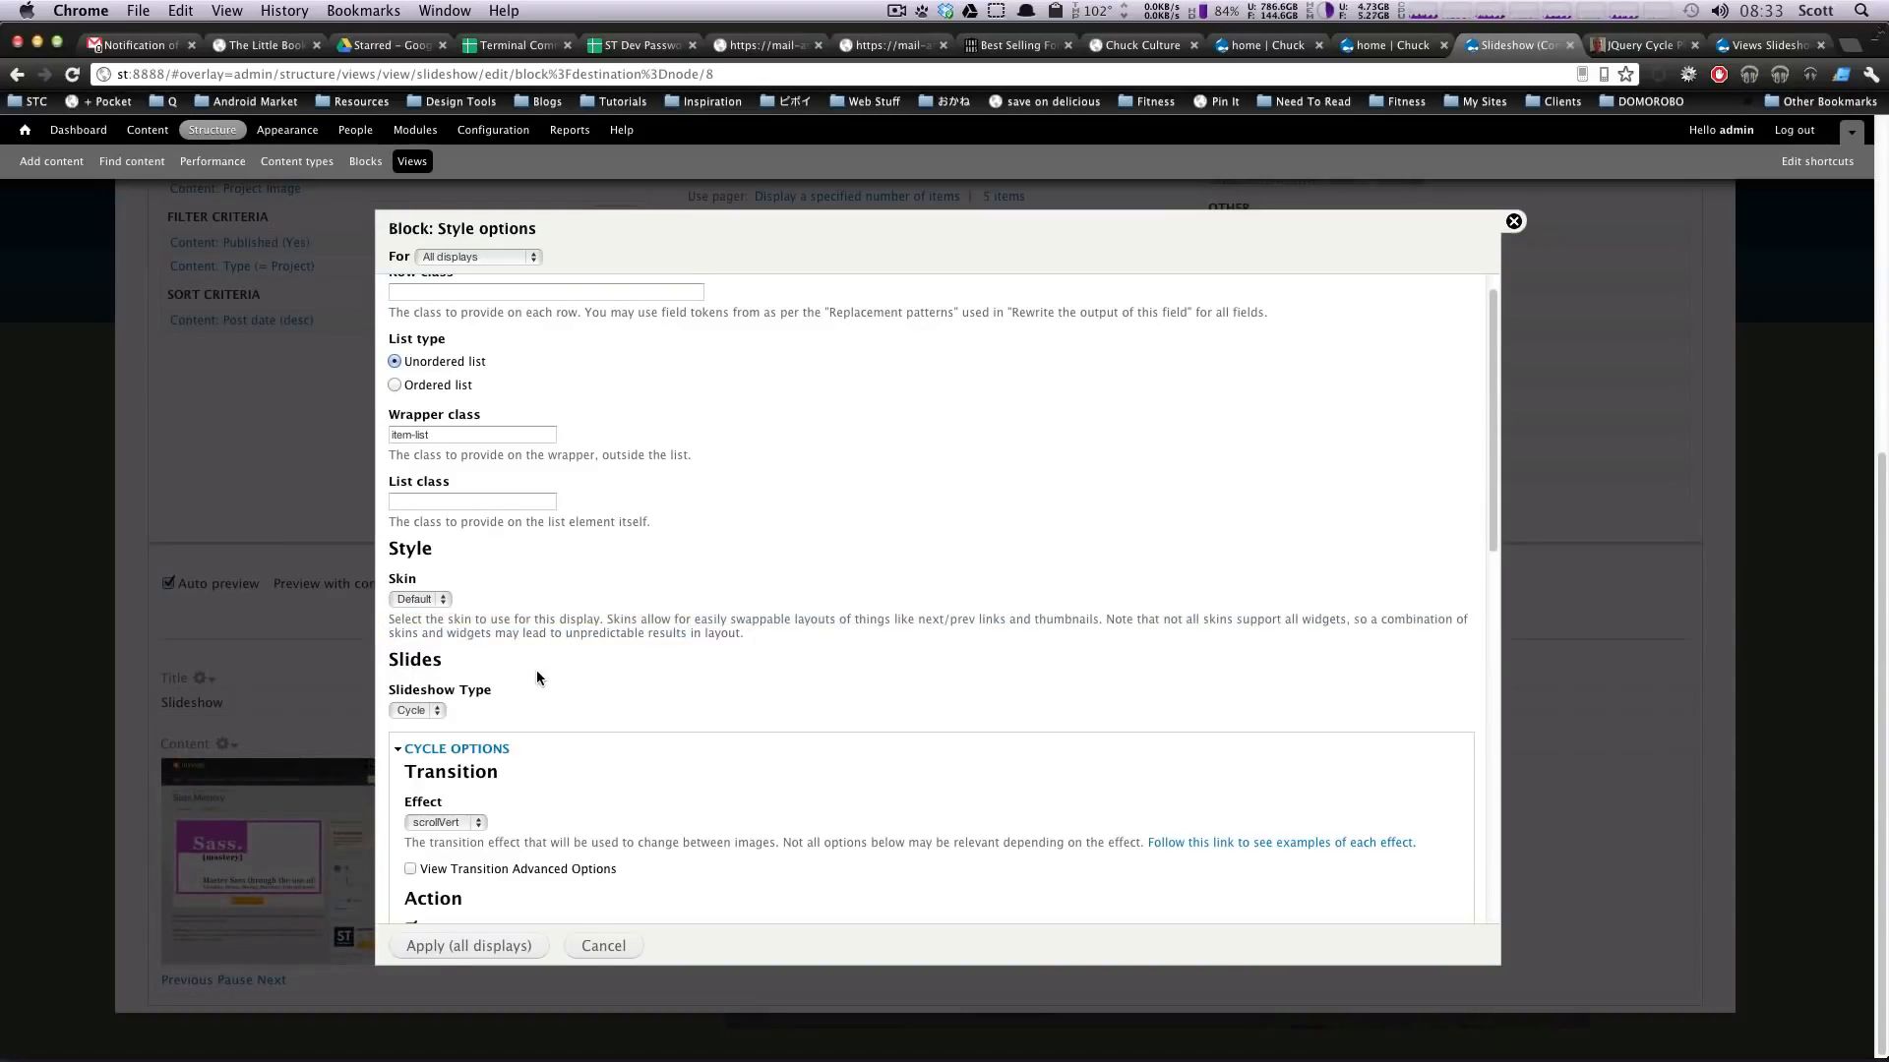
Apply the style options to all displays and save the Slideshow view.
{"action": "left_click", "coordinate": [459, 955]}
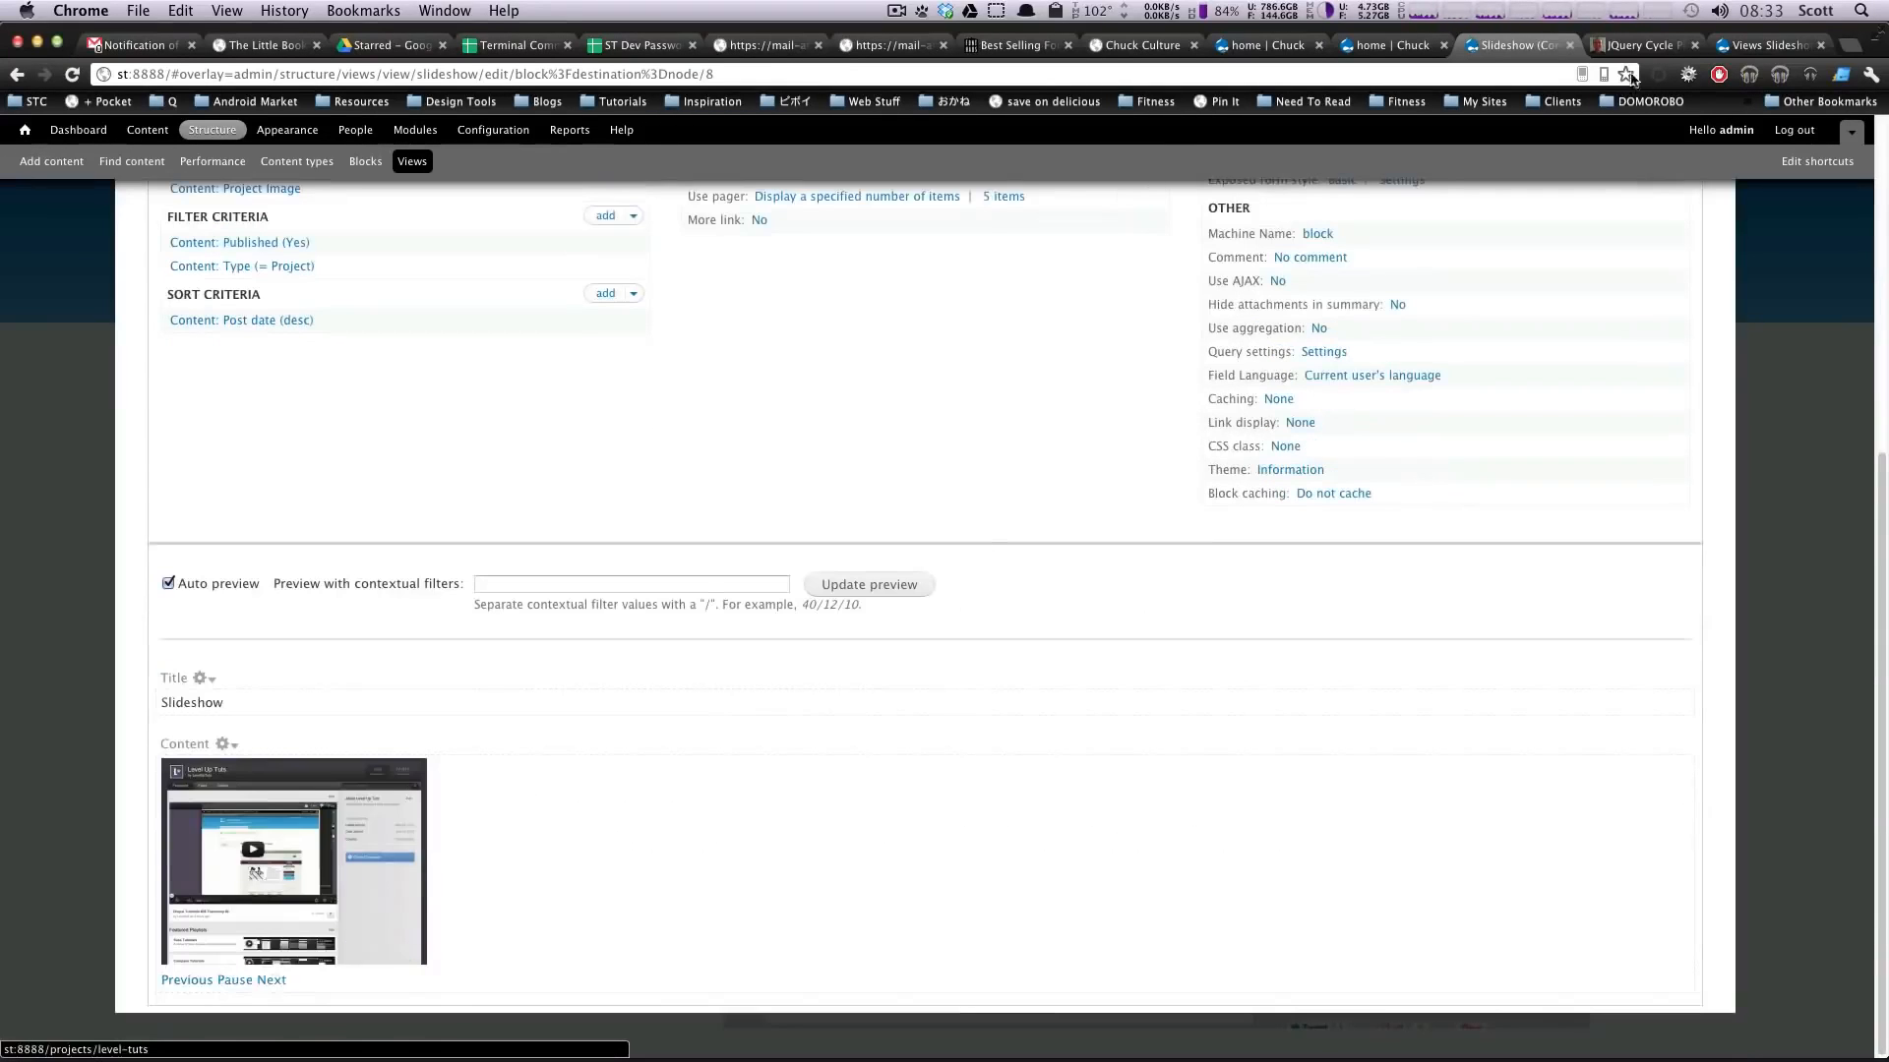
{"action": "scroll", "coordinate": [1261, 610], "scroll_direction": "up", "scroll_amount": 5}
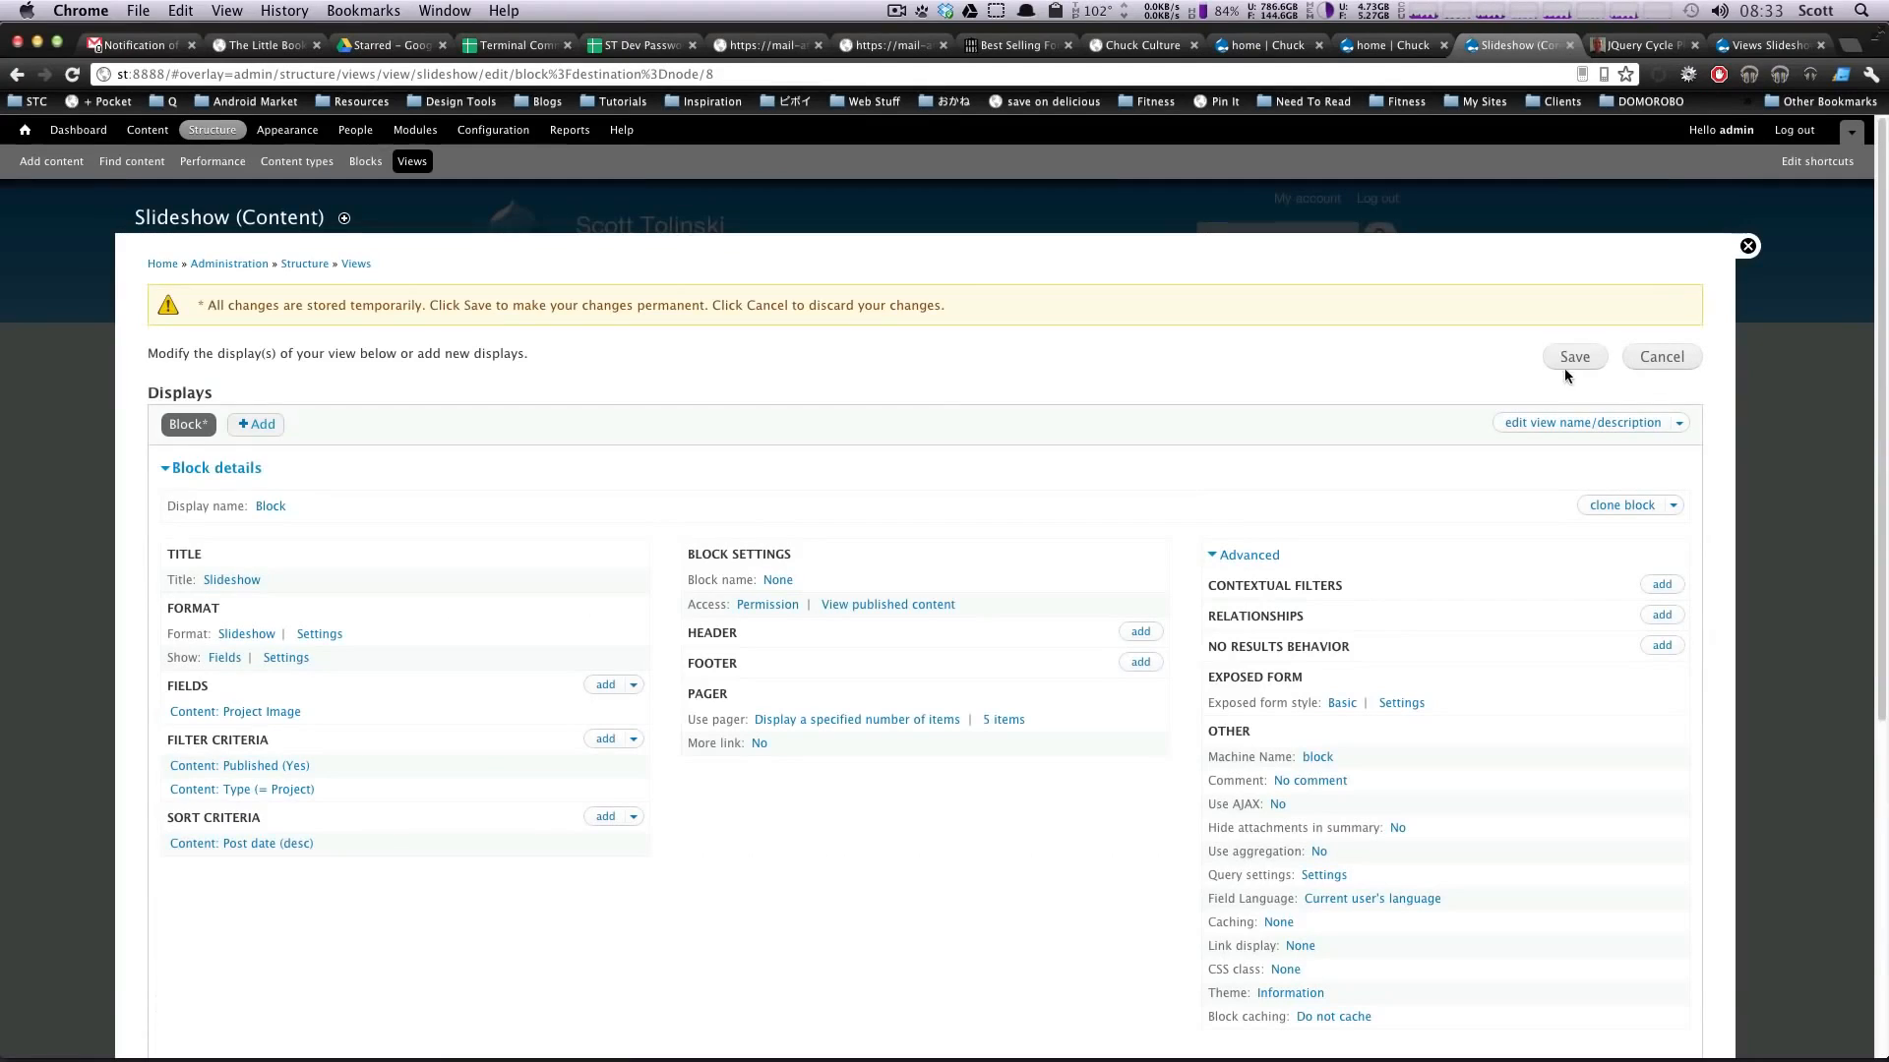
{"action": "left_click", "coordinate": [1558, 357]}
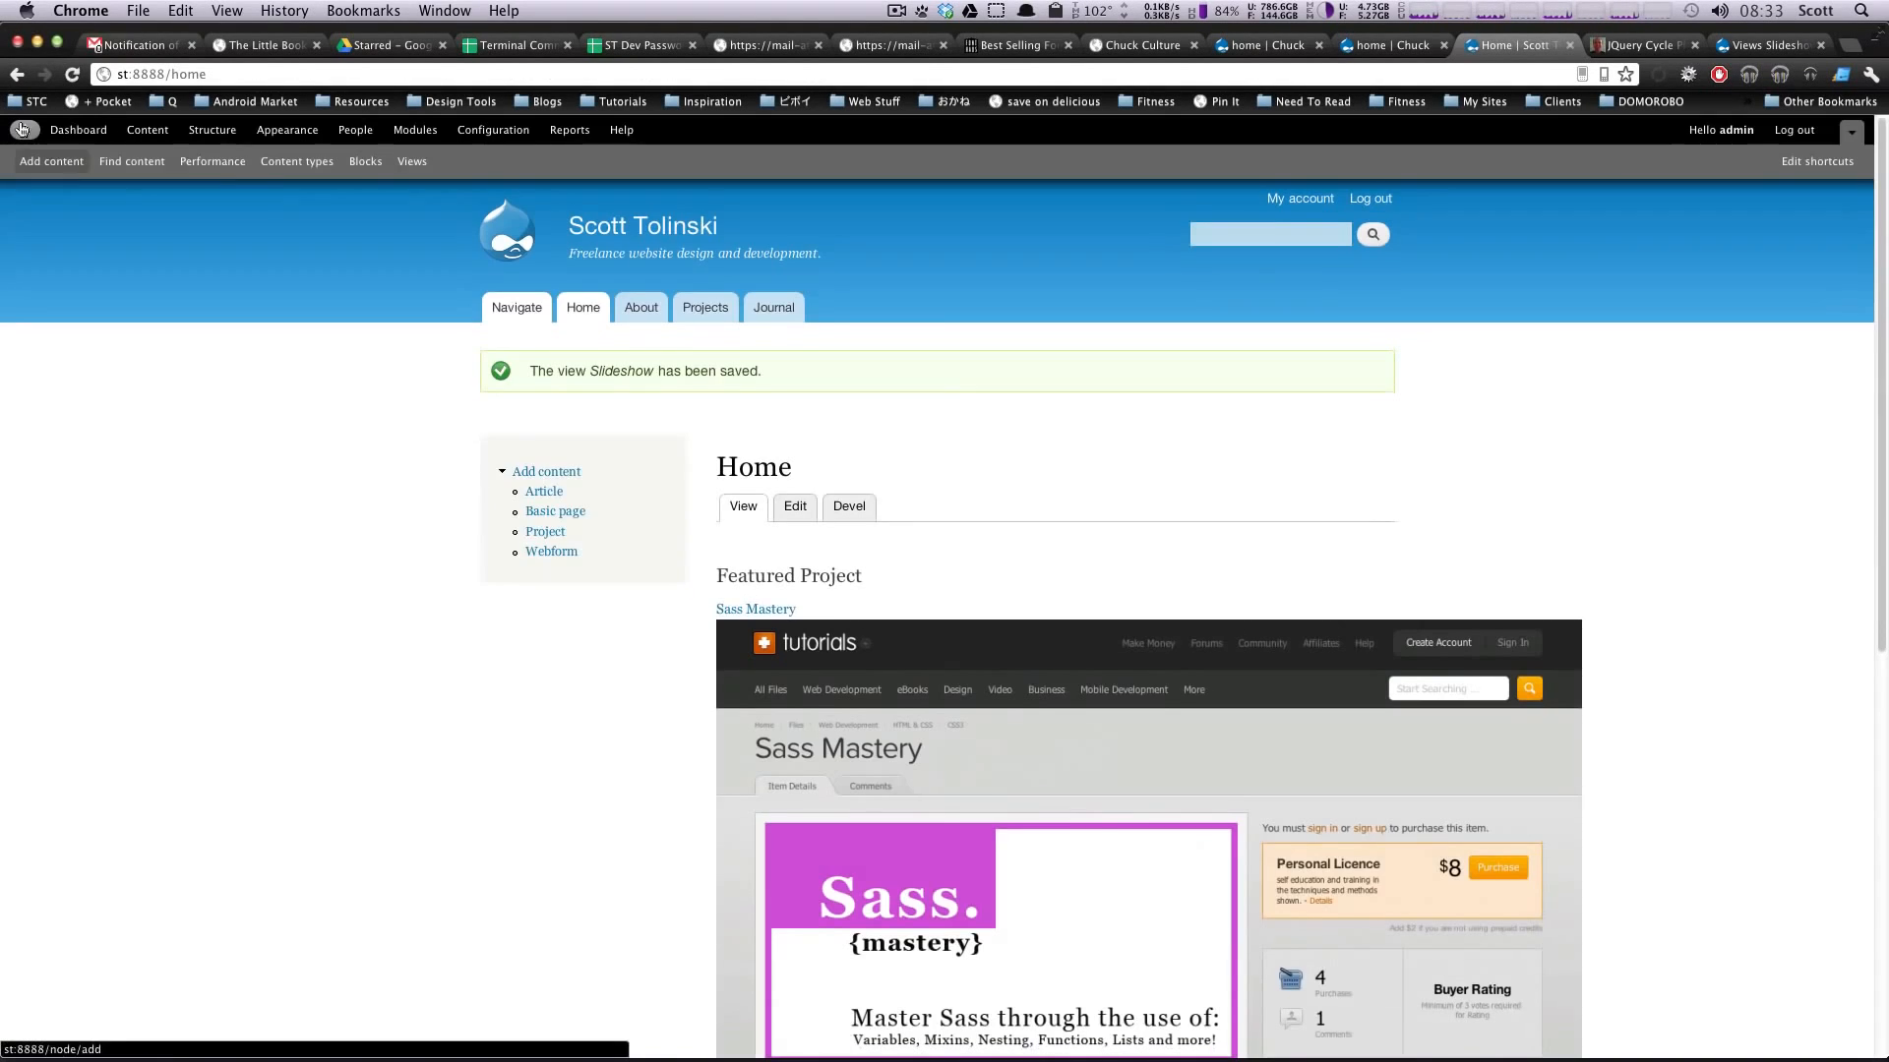
Open the site's front page and advance through the Slideshow block's slides to test it live.
{"action": "left_click", "coordinate": [22, 130]}
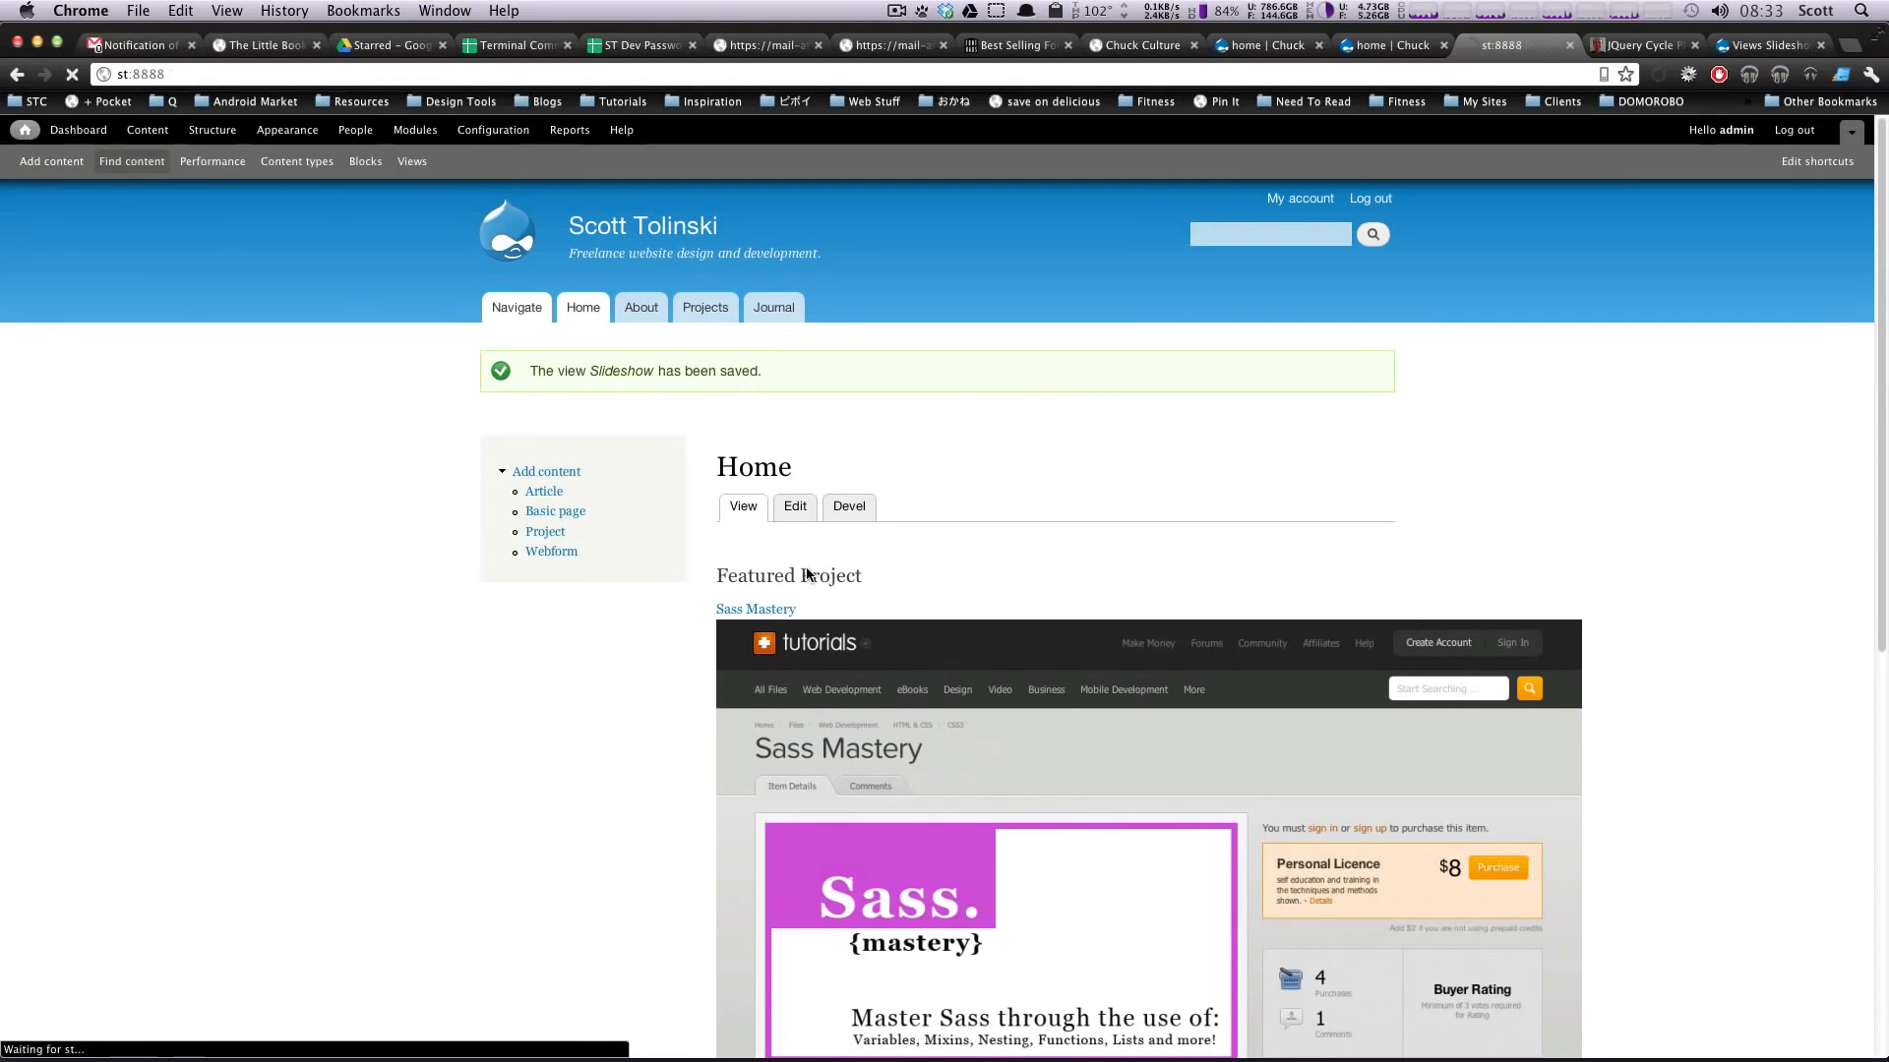
{"action": "scroll", "coordinate": [968, 607], "scroll_direction": "down", "scroll_amount": 6}
{"action": "left_click", "coordinate": [829, 686]}
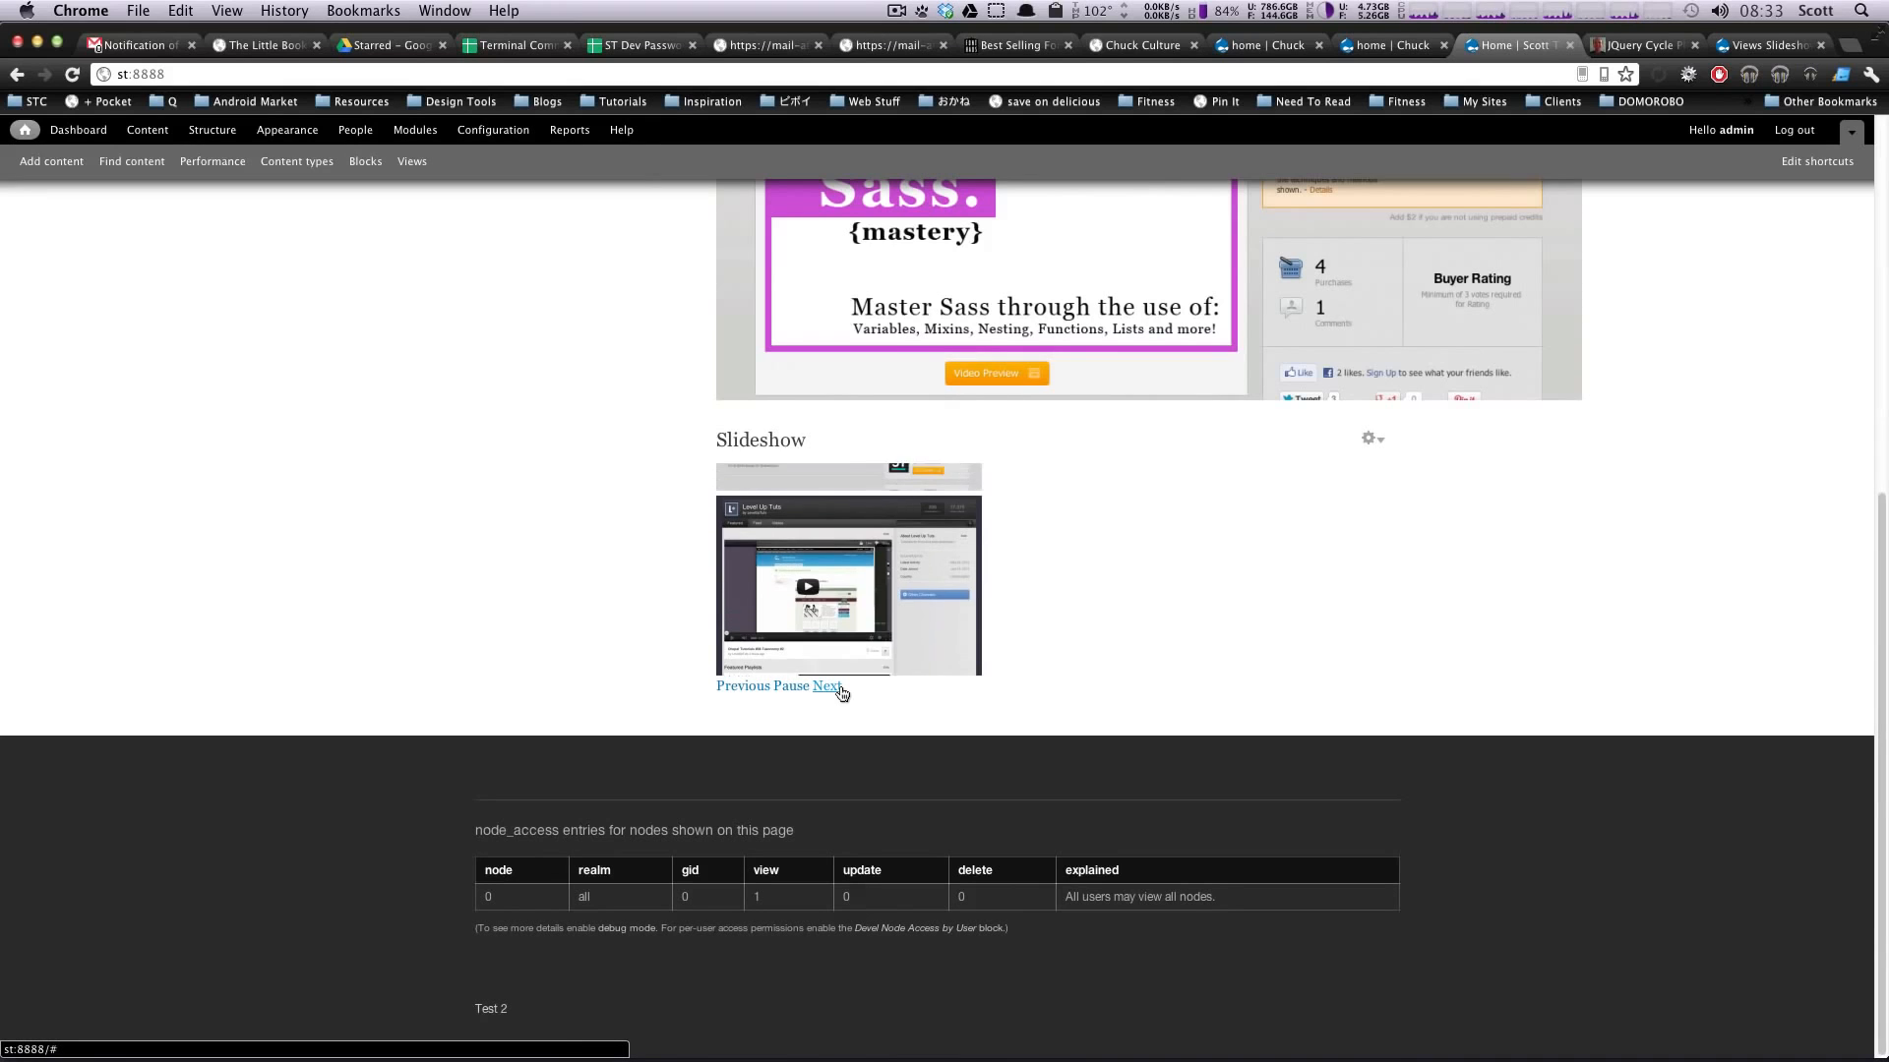
{"action": "left_click", "coordinate": [840, 690]}
{"action": "left_click", "coordinate": [840, 690]}
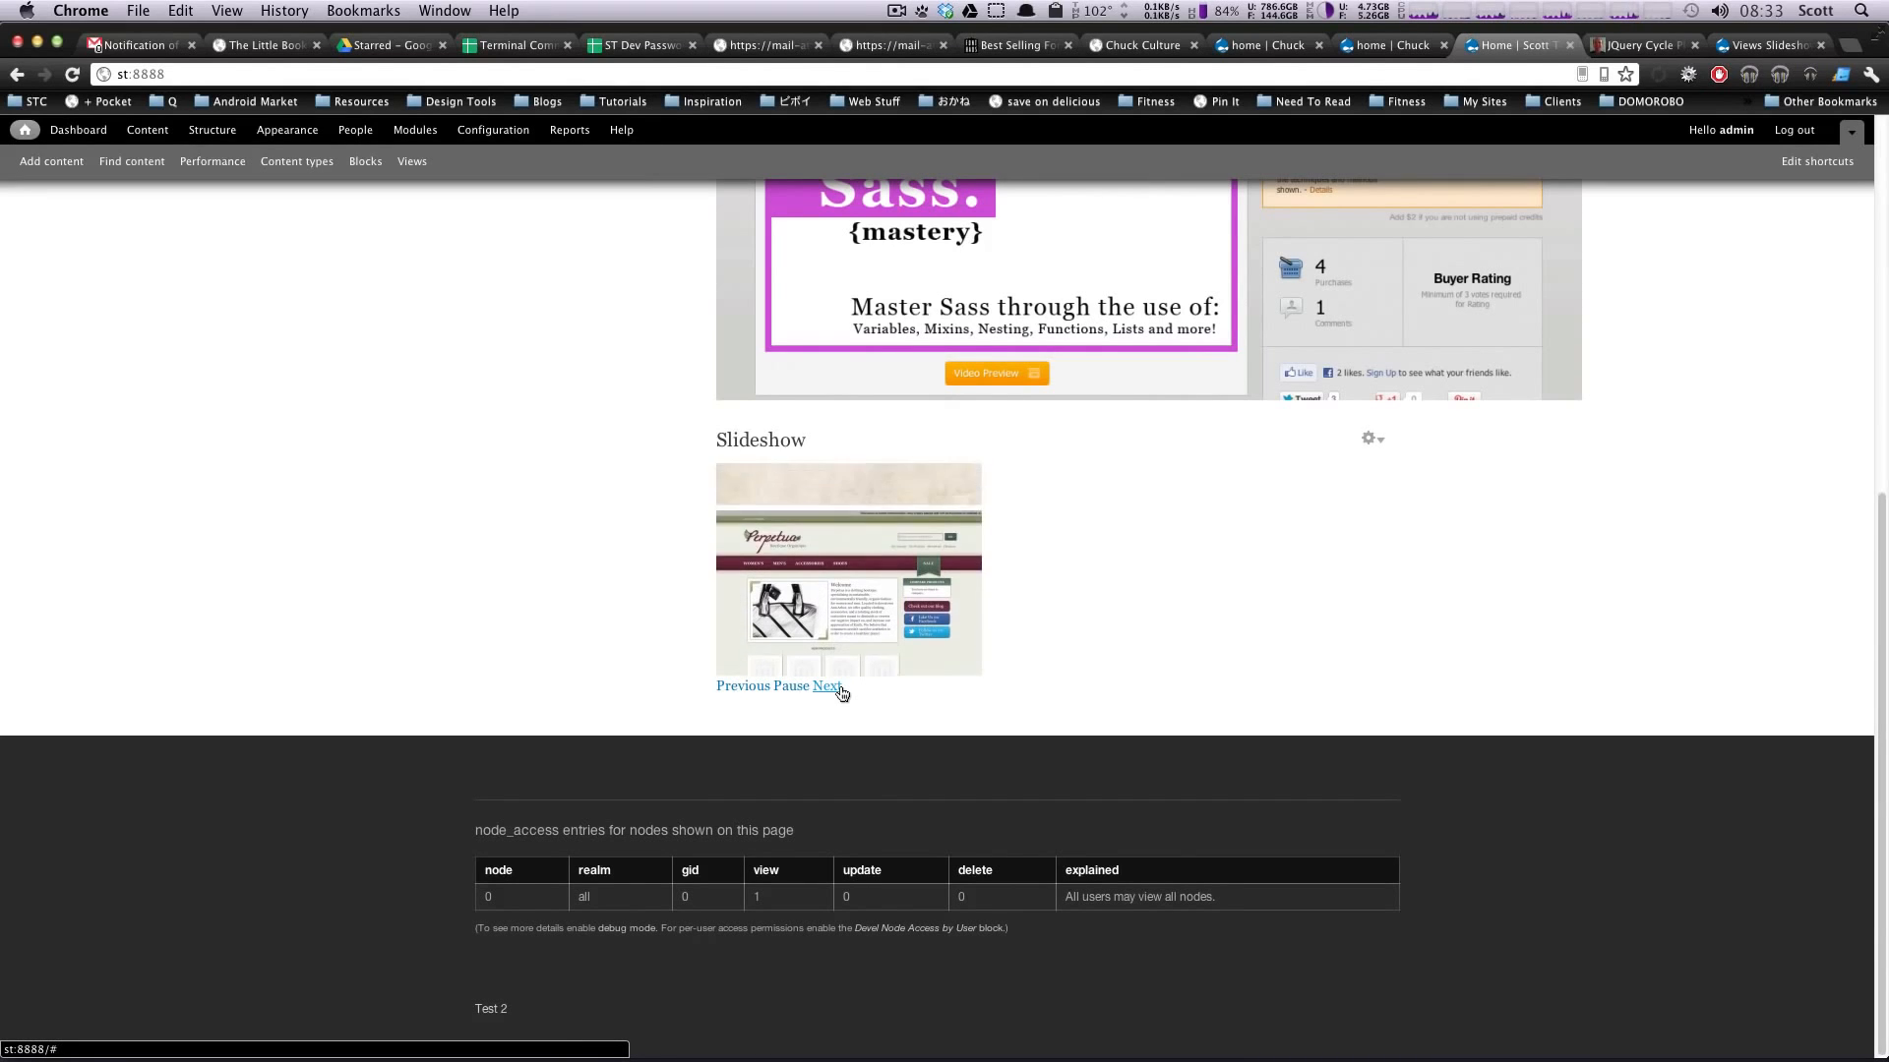
{"action": "scroll", "coordinate": [1033, 696], "scroll_direction": "up", "scroll_amount": 6}
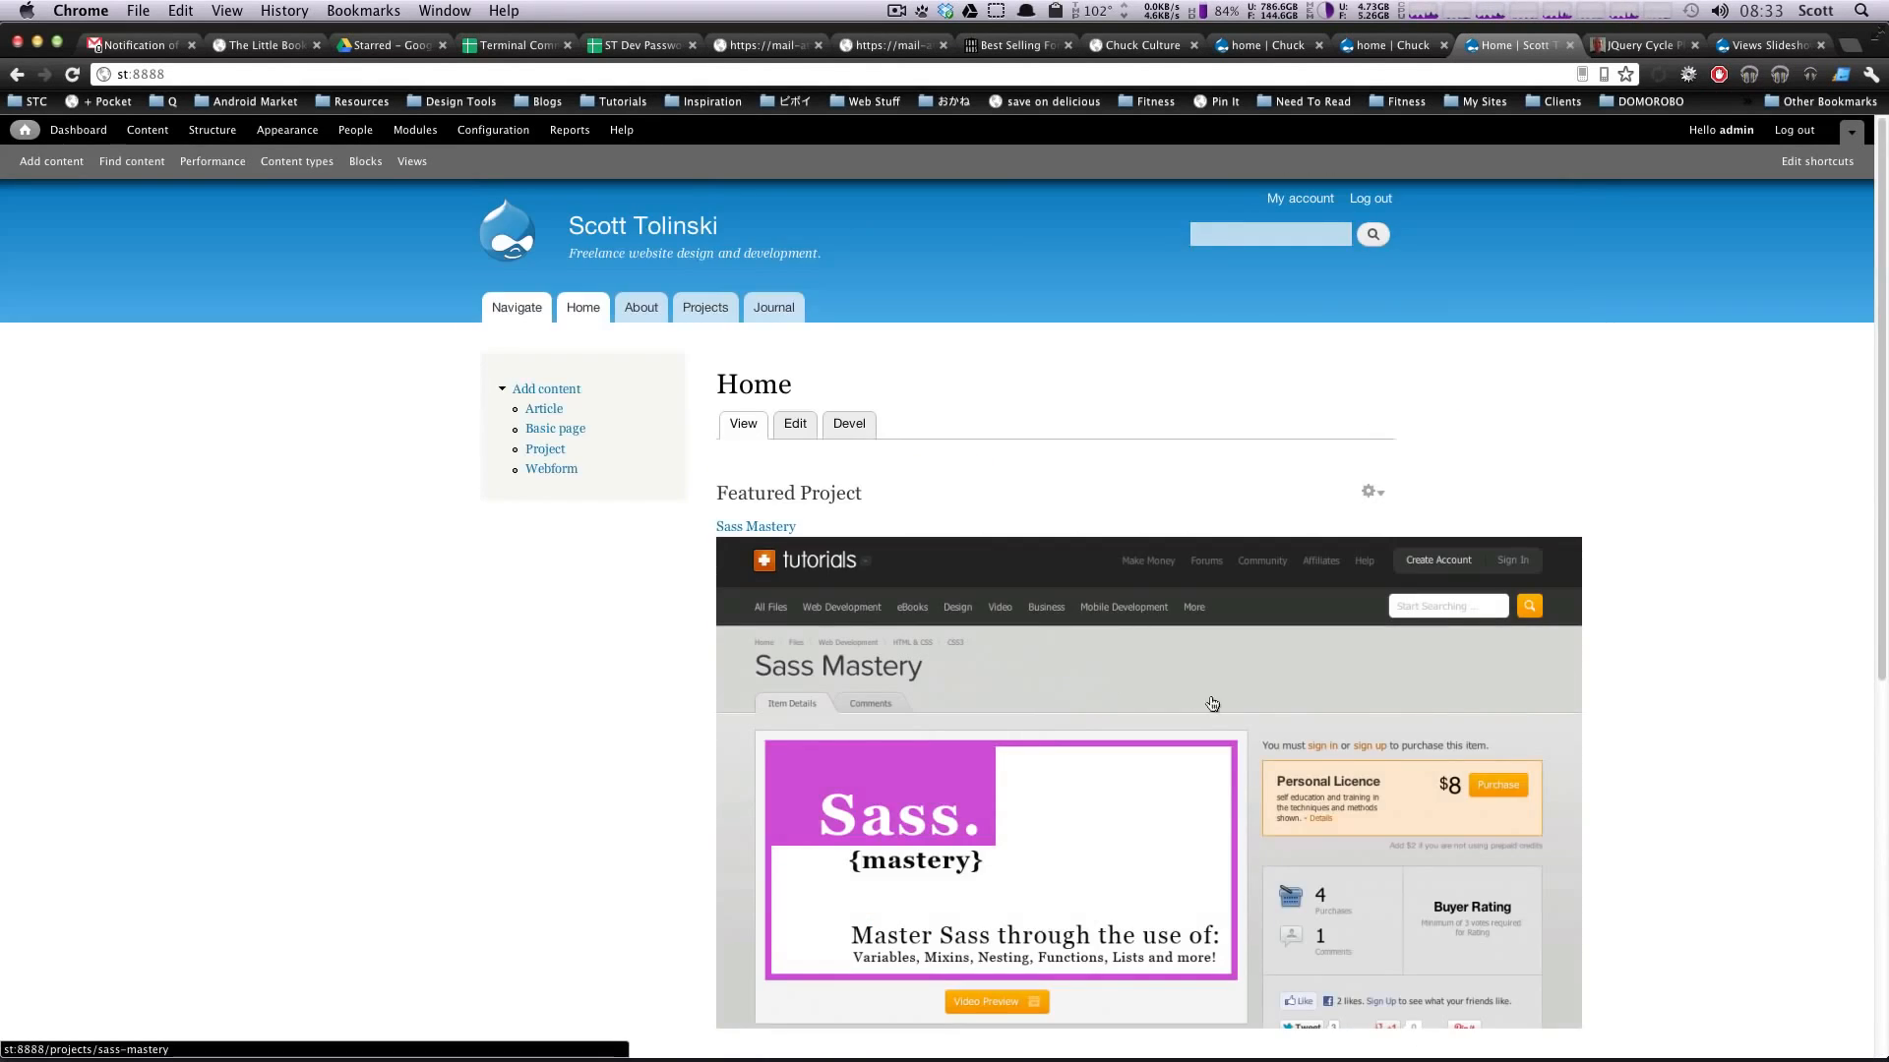
{"action": "scroll", "coordinate": [1416, 696], "scroll_direction": "down", "scroll_amount": 6}
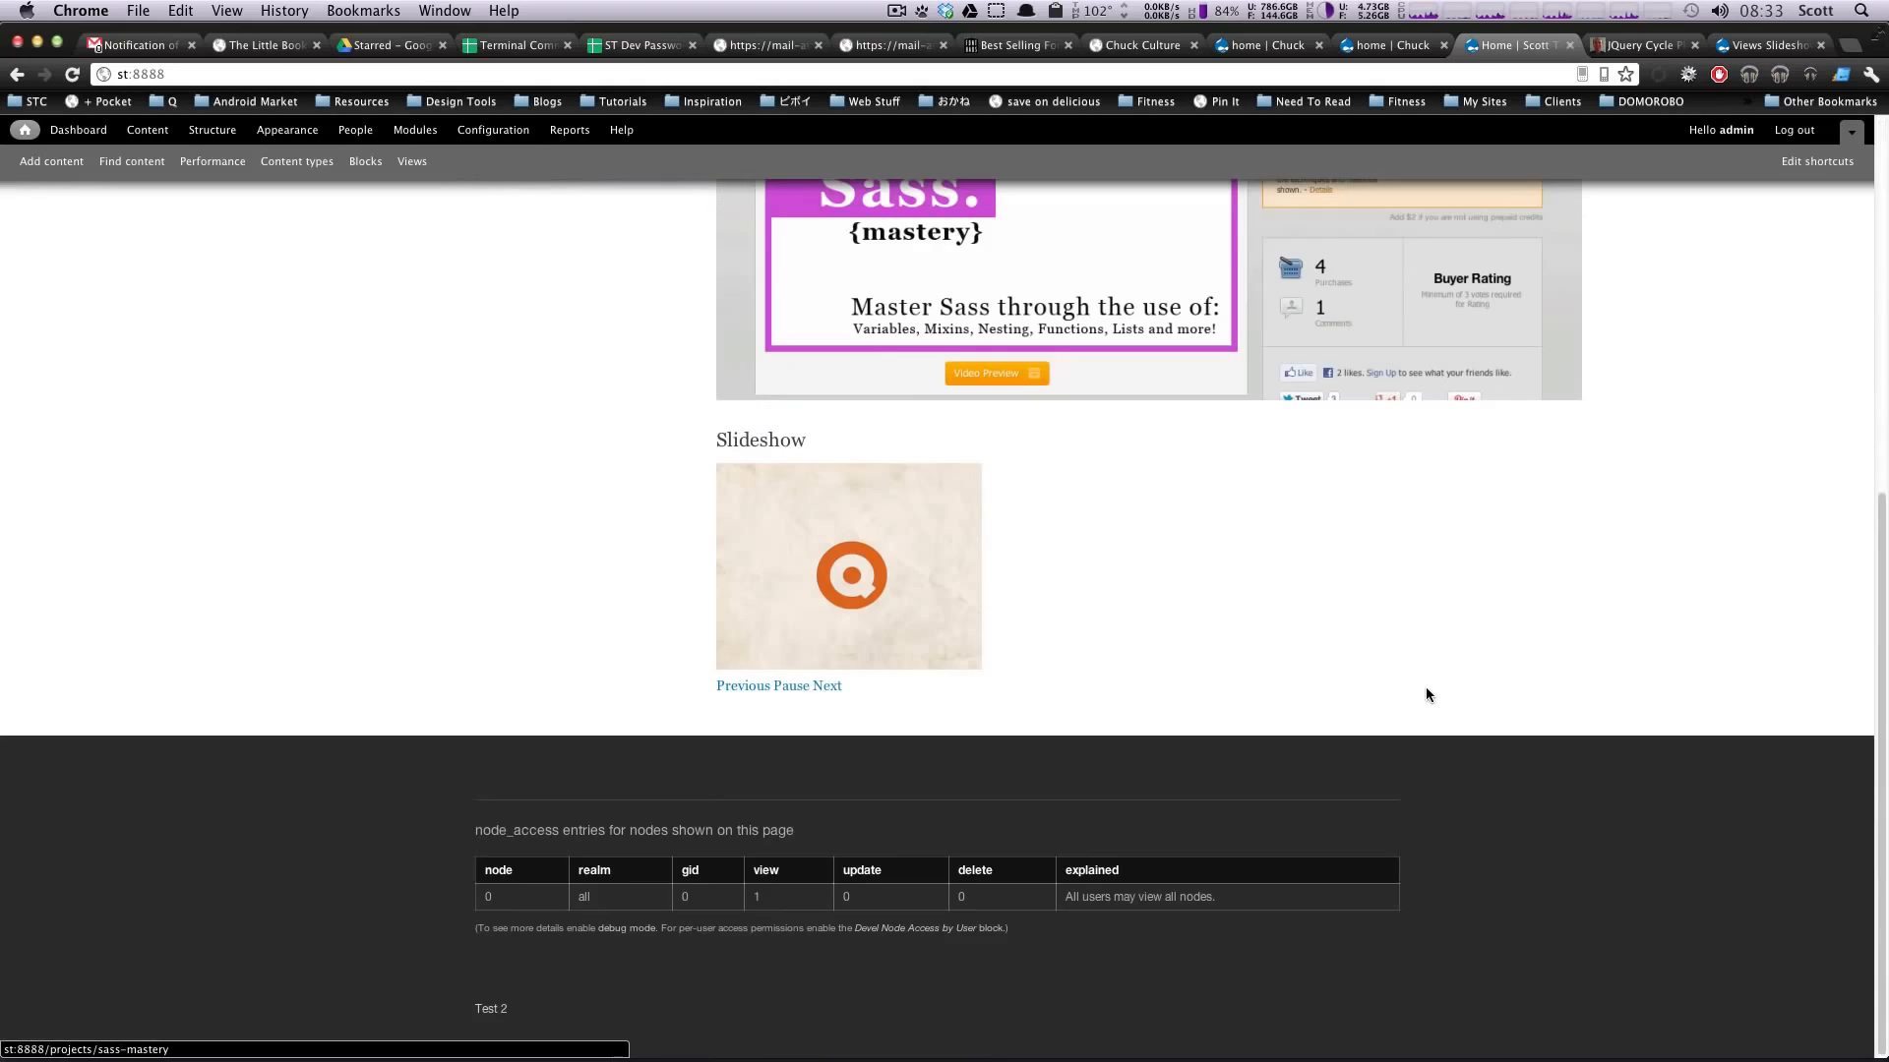
Open the Image styles list in the site's media configuration, review the existing styles, and return to the front page.
{"action": "left_click", "coordinate": [510, 139]}
{"action": "scroll", "coordinate": [266, 782], "scroll_direction": "down", "scroll_amount": 5}
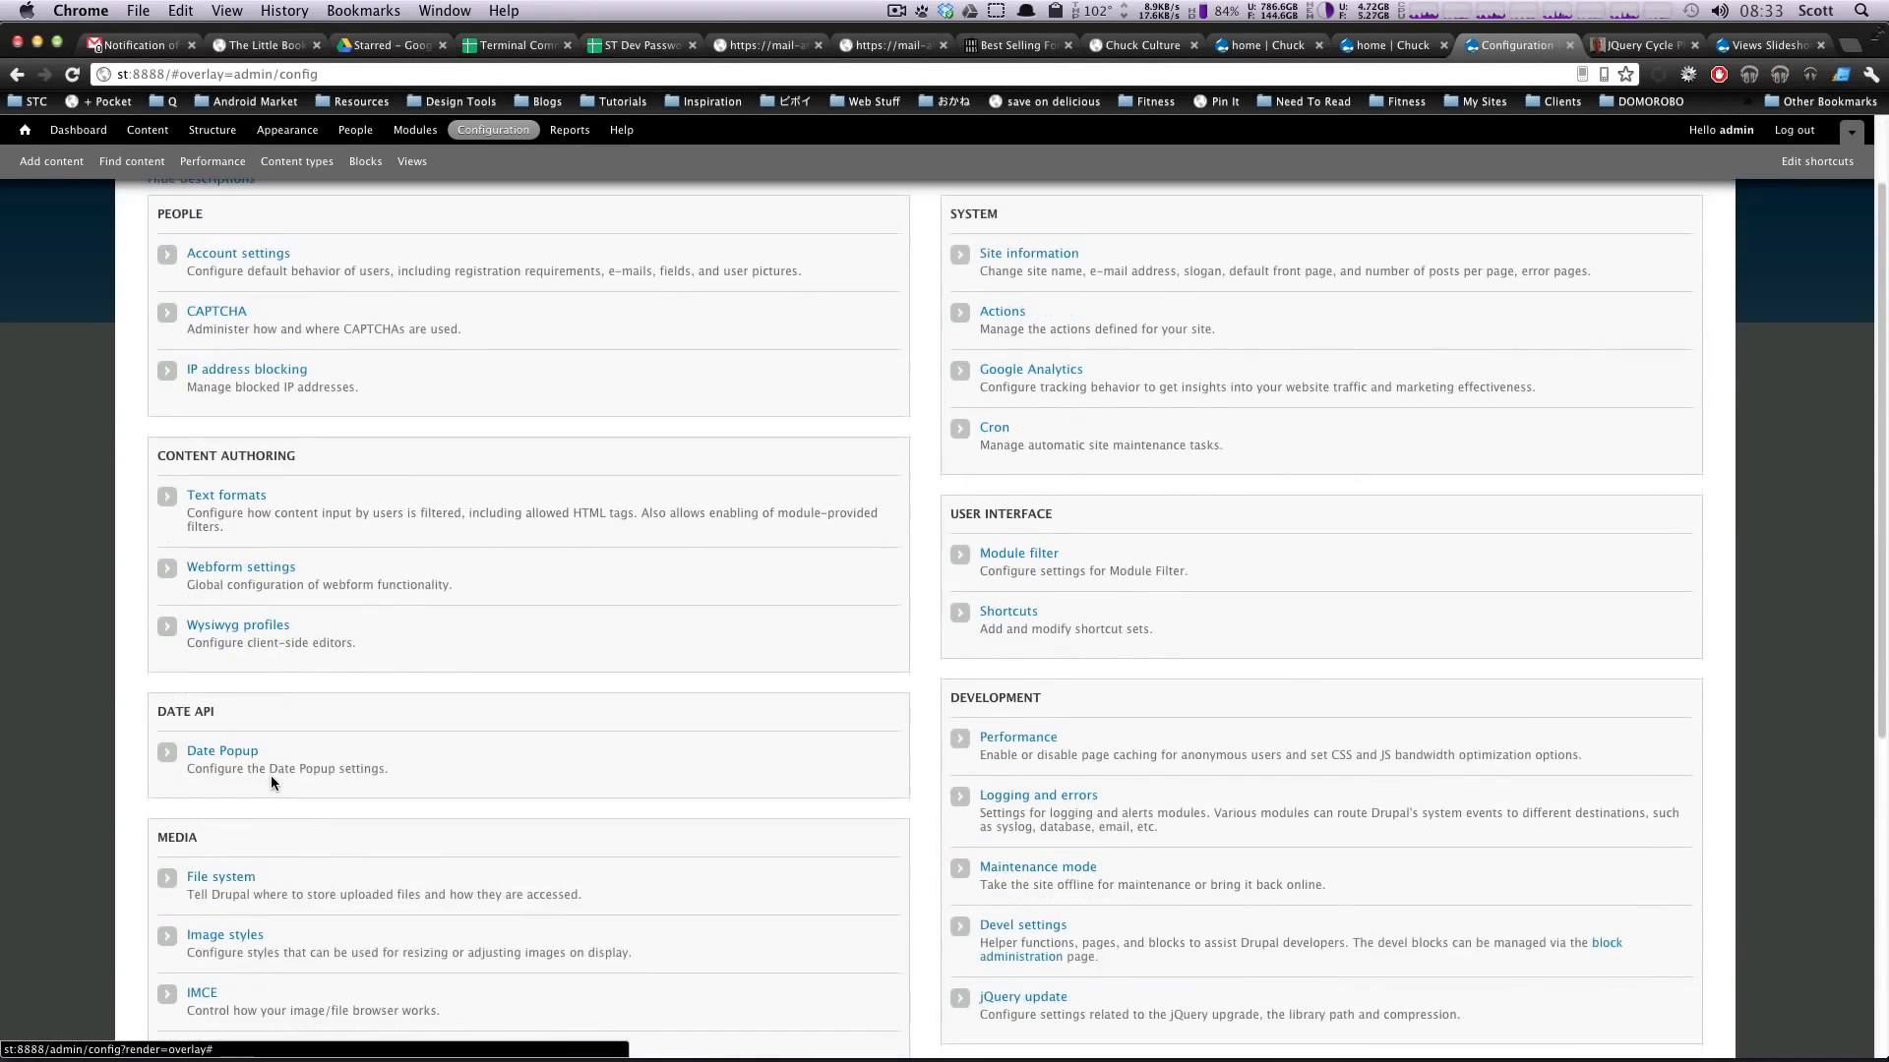
{"action": "left_click", "coordinate": [250, 812]}
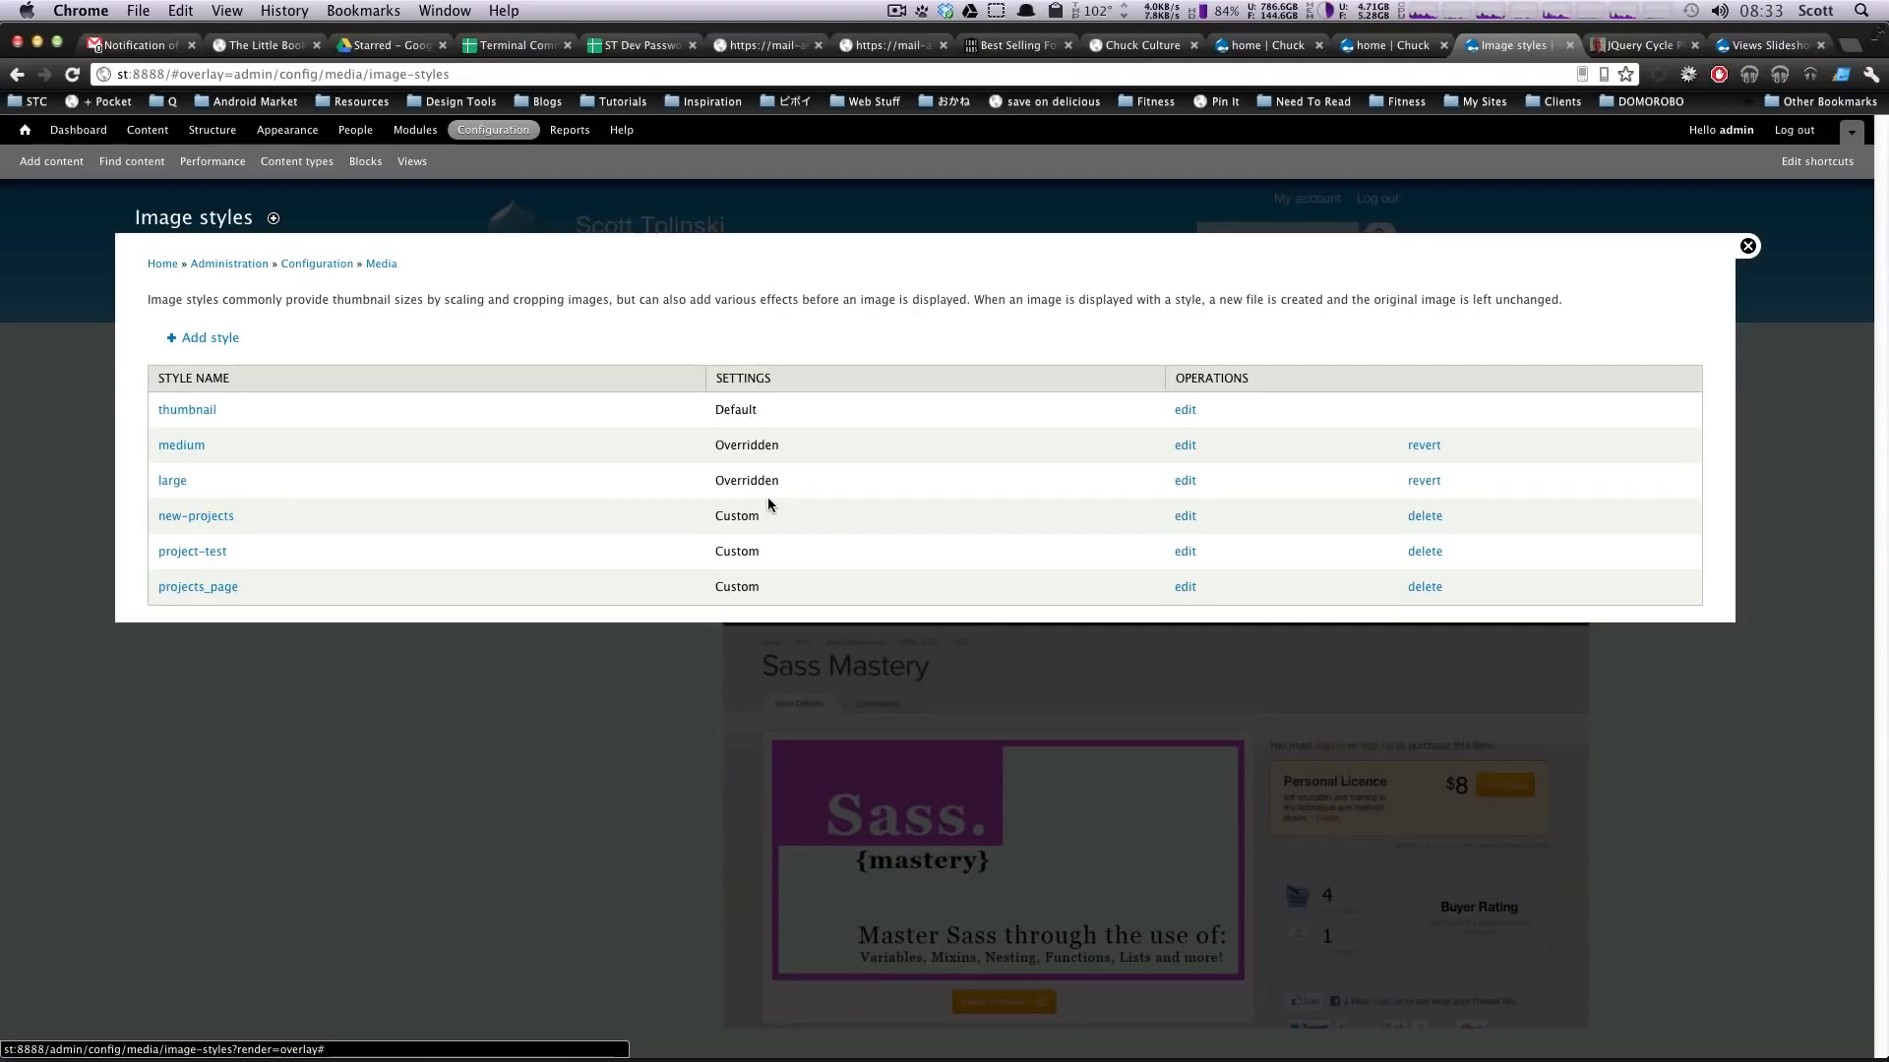
{"action": "left_click", "coordinate": [1748, 247]}
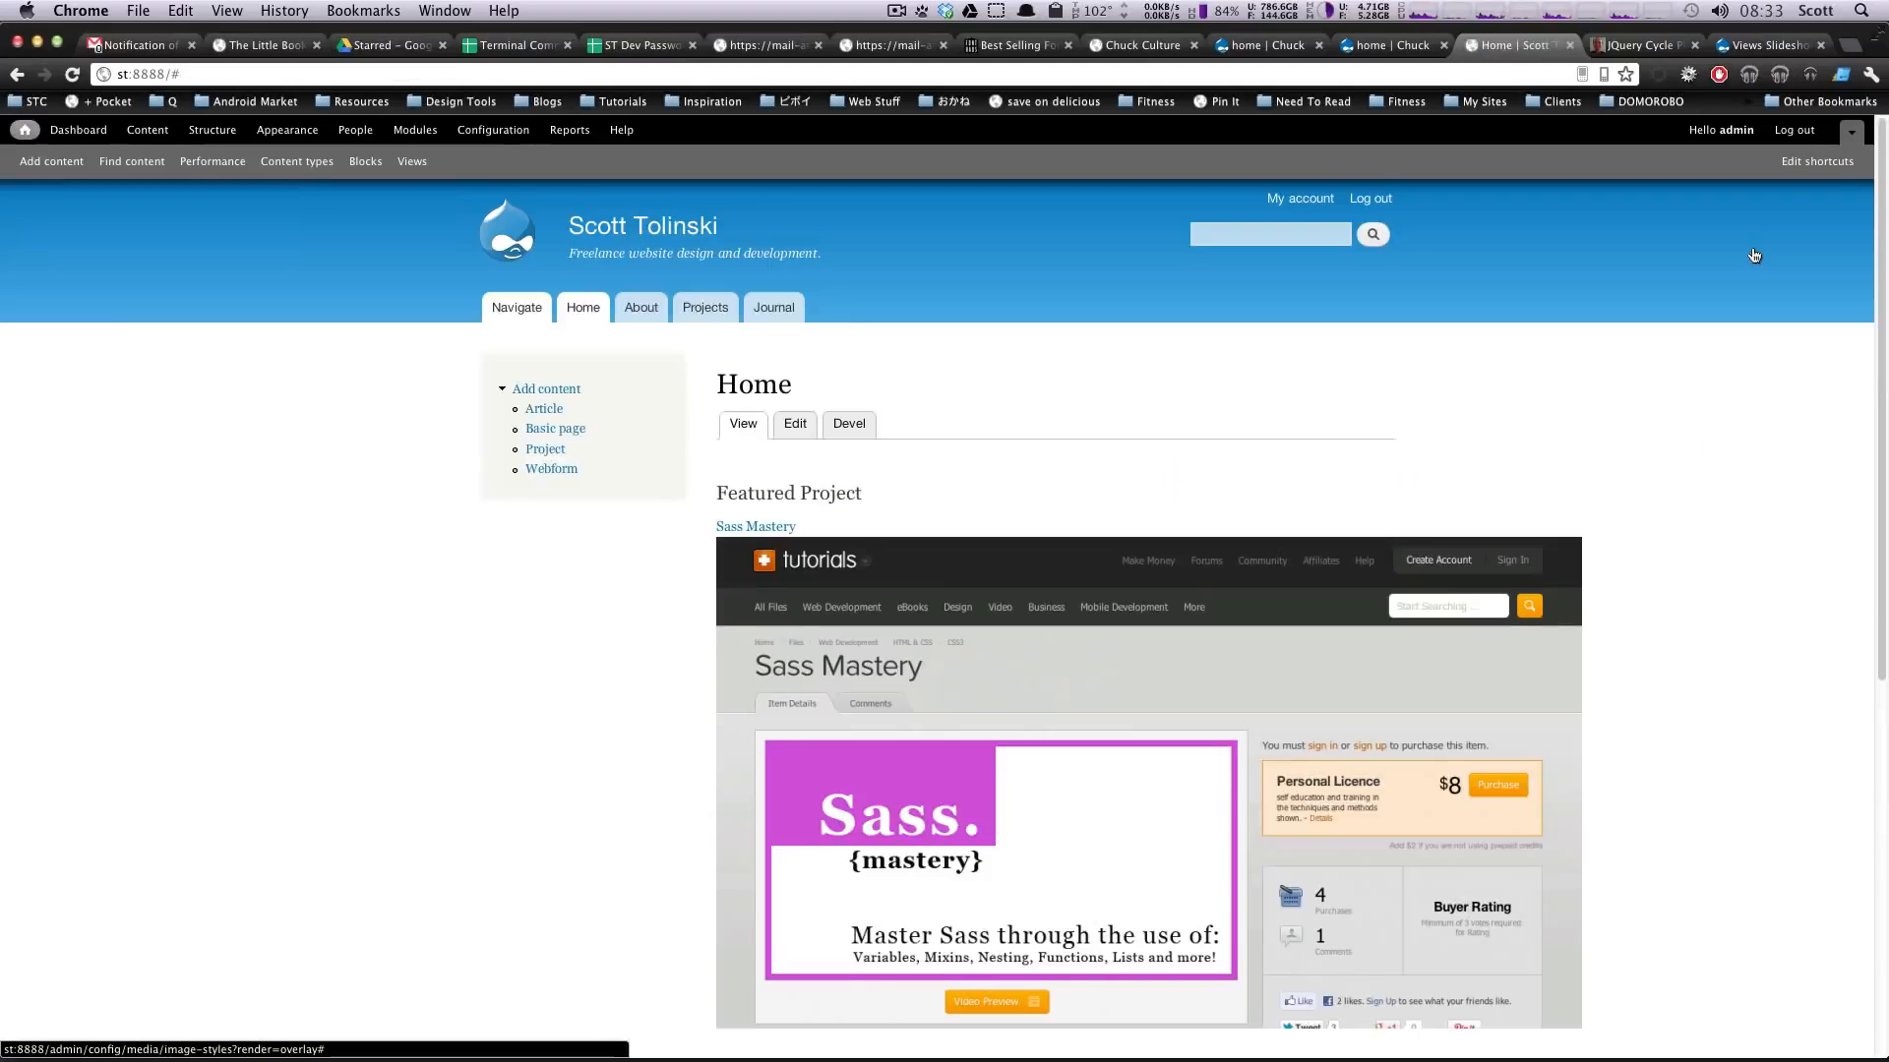